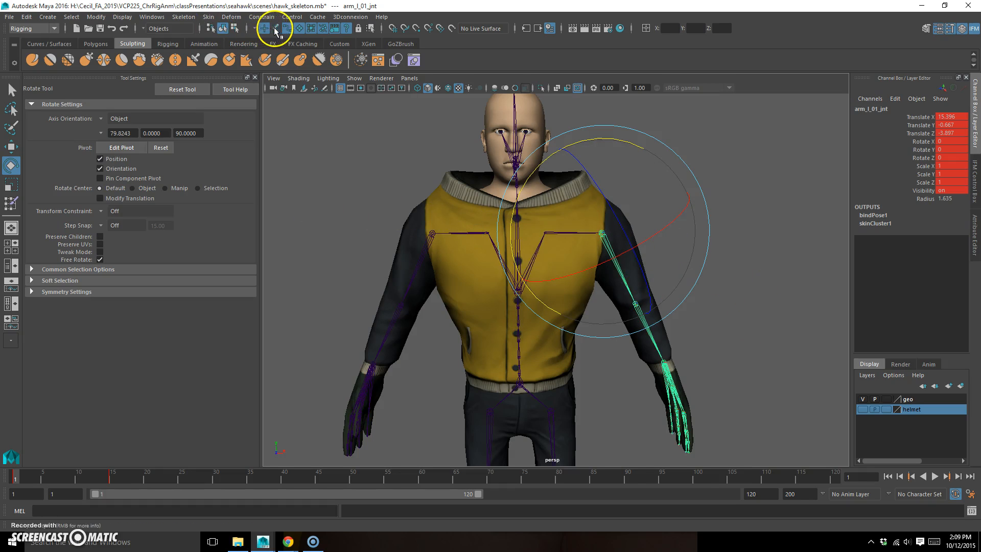
Select the body mesh and go to frame 17 to examine how the shoulder and armpit deform with the arm raised
{"action": "left_click", "coordinate": [733, 305]}
{"action": "scroll", "coordinate": [691, 293], "scroll_direction": "up", "scroll_amount": 5}
{"action": "left_click", "coordinate": [554, 262]}
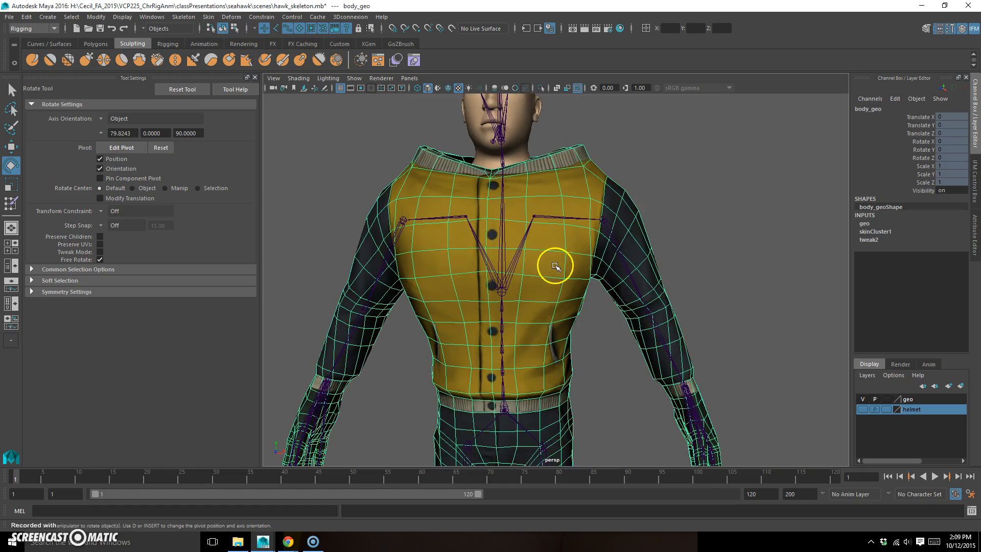
{"action": "left_click_drag", "start_coordinate": [18, 476], "coordinate": [125, 475]}
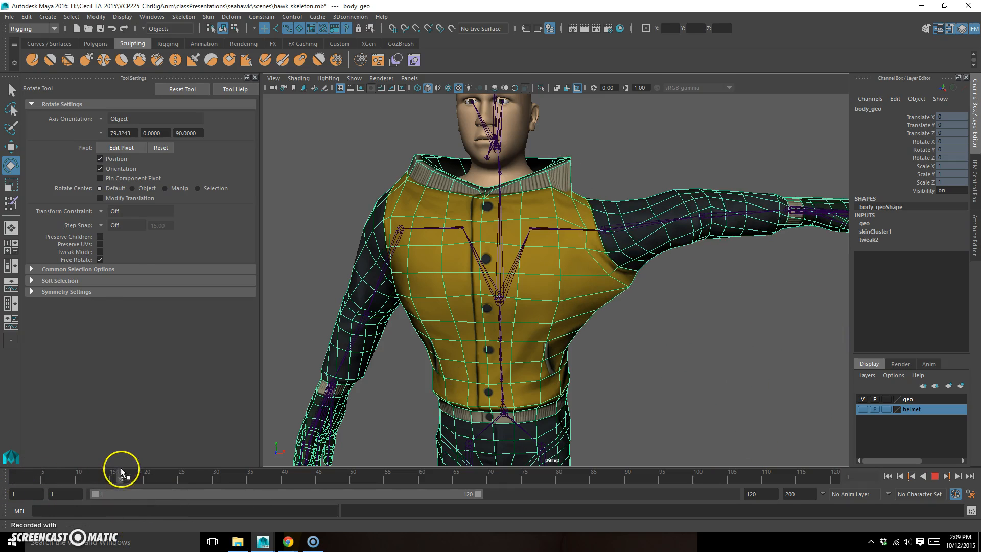
{"action": "left_click_drag", "start_coordinate": [616, 284], "coordinate": [564, 289], "text": "alt"}
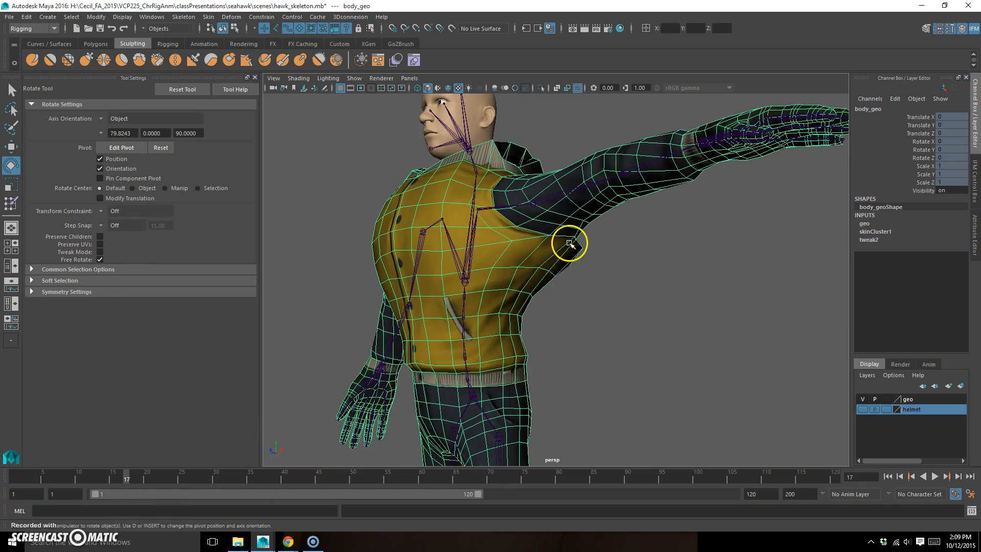
{"action": "left_click_drag", "start_coordinate": [569, 244], "coordinate": [548, 281], "text": "alt"}
{"action": "left_click_drag", "start_coordinate": [607, 257], "coordinate": [639, 249], "text": "alt"}
{"action": "right_click_drag", "start_coordinate": [639, 249], "coordinate": [575, 323], "text": "alt"}
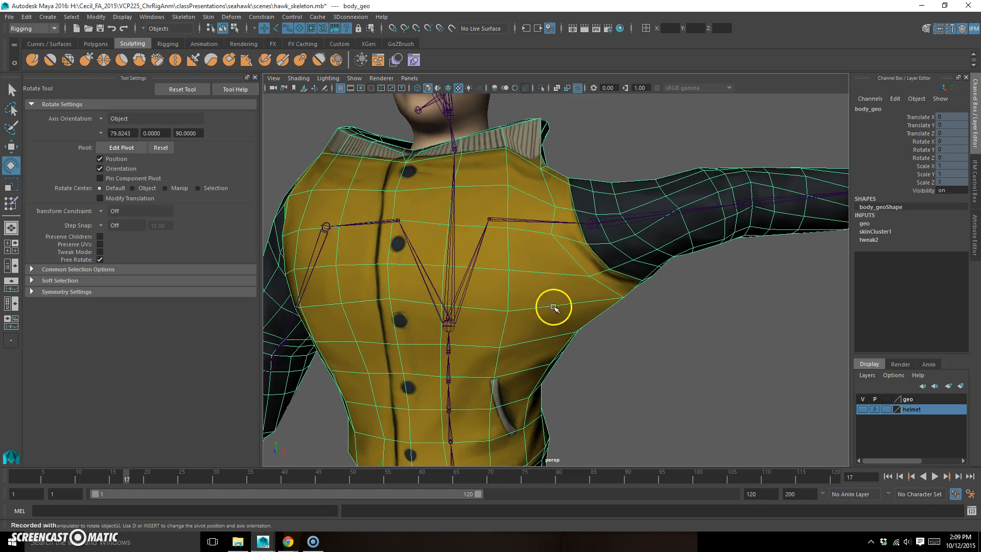
{"action": "right_click_drag", "start_coordinate": [523, 261], "coordinate": [550, 314], "text": "alt"}
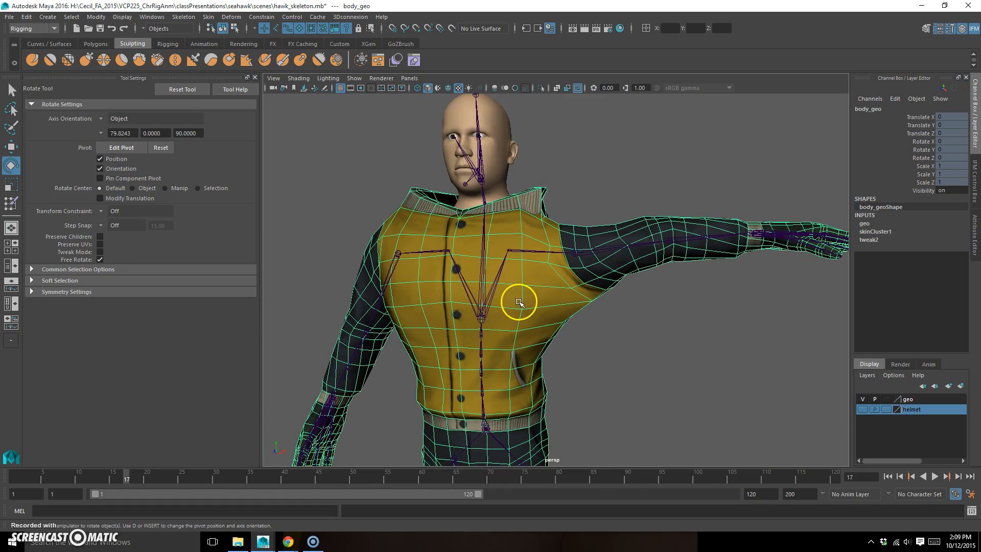
Switch the body mesh to vertex mode and select all its vertices except those of the raised arm
{"action": "right_click_drag", "start_coordinate": [545, 260], "coordinate": [510, 318]}
{"action": "left_click_drag", "start_coordinate": [322, 141], "coordinate": [487, 275]}
{"action": "scroll", "coordinate": [565, 386], "scroll_direction": "up", "scroll_amount": 5}
{"action": "key", "text": "q"}
{"action": "left_click_drag", "start_coordinate": [374, 346], "coordinate": [488, 256], "text": "ctrl+shift"}
{"action": "left_click_drag", "start_coordinate": [566, 361], "coordinate": [503, 370], "text": "alt"}
{"action": "left_click_drag", "start_coordinate": [434, 380], "coordinate": [663, 293], "text": "ctrl+shift"}
{"action": "left_click_drag", "start_coordinate": [654, 353], "coordinate": [613, 358], "text": "alt"}
{"action": "left_click_drag", "start_coordinate": [655, 288], "coordinate": [600, 339], "text": "ctrl+shift"}
{"action": "middle_click_drag", "start_coordinate": [600, 339], "coordinate": [588, 270], "text": "alt"}
{"action": "left_click_drag", "start_coordinate": [385, 419], "coordinate": [697, 251], "text": "ctrl+shift"}
{"action": "middle_click_drag", "start_coordinate": [590, 282], "coordinate": [535, 391], "text": "alt"}
{"action": "left_click_drag", "start_coordinate": [536, 393], "coordinate": [544, 311], "text": "alt"}
Open the Component Editor and display the Smooth Skins weights of the selected vertices
{"action": "left_click", "coordinate": [149, 18]}
{"action": "mouse_move", "coordinate": [195, 65]}
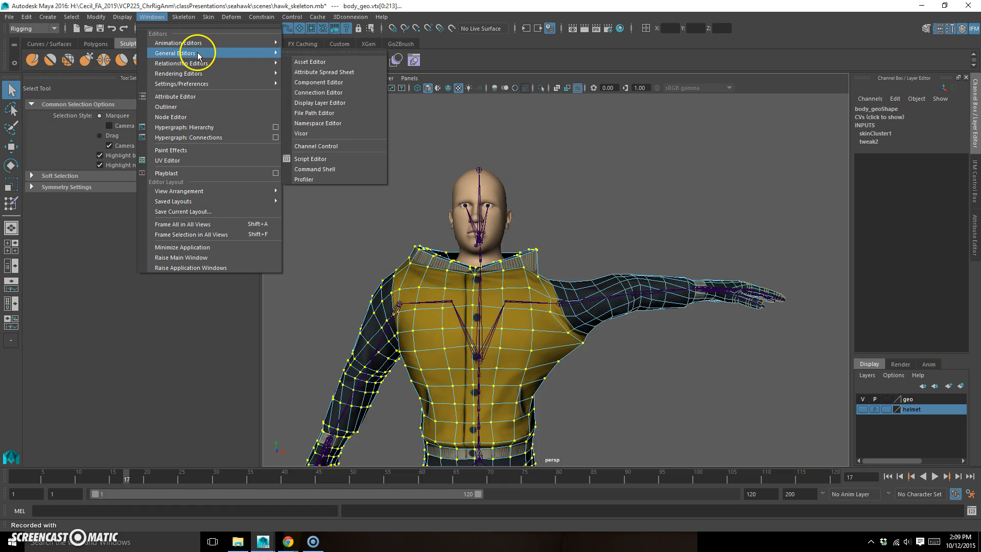
{"action": "left_click", "coordinate": [346, 83]}
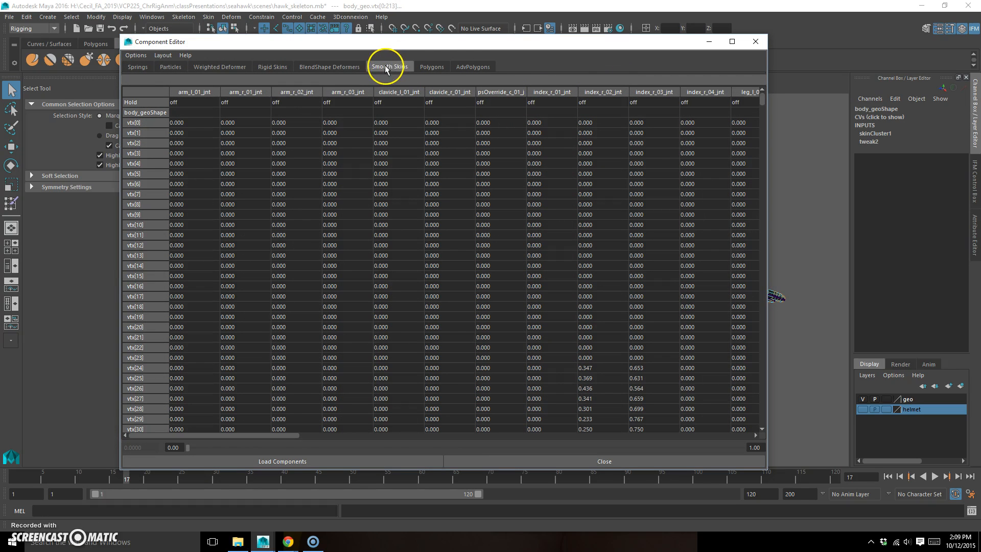
{"action": "left_click_drag", "start_coordinate": [650, 38], "coordinate": [349, 82]}
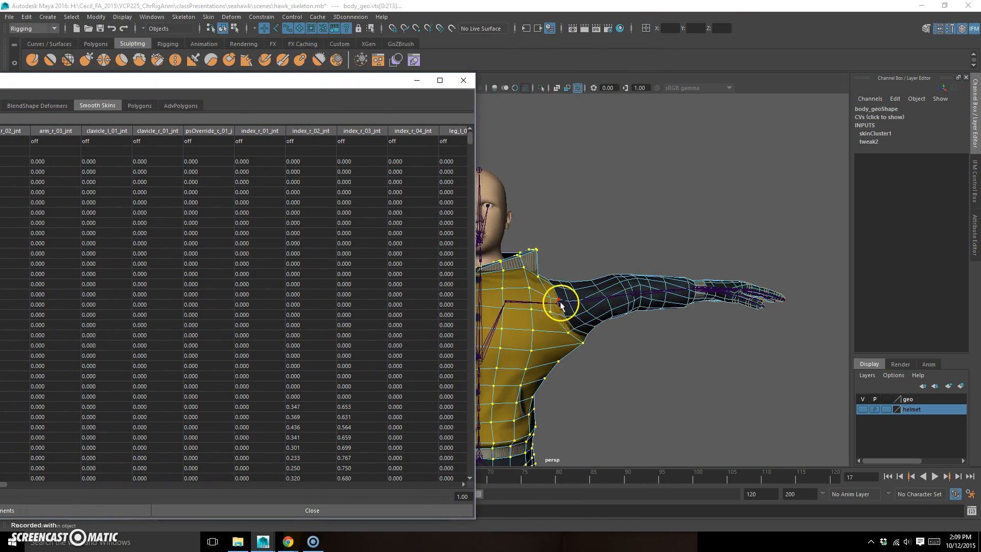
{"action": "left_click_drag", "start_coordinate": [318, 87], "coordinate": [729, 26]}
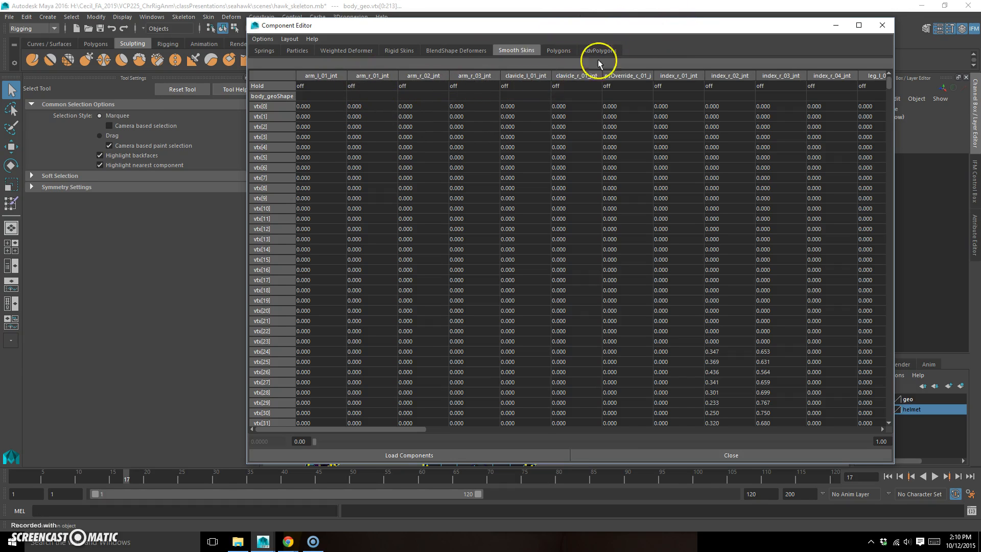
{"action": "left_click_drag", "start_coordinate": [673, 35], "coordinate": [570, 348]}
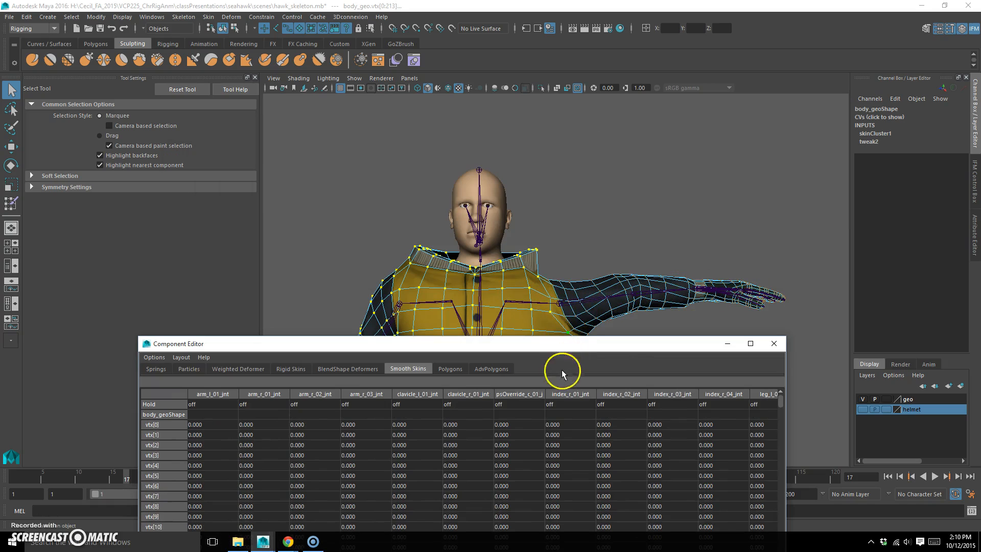
{"action": "left_click_drag", "start_coordinate": [552, 341], "coordinate": [606, 51]}
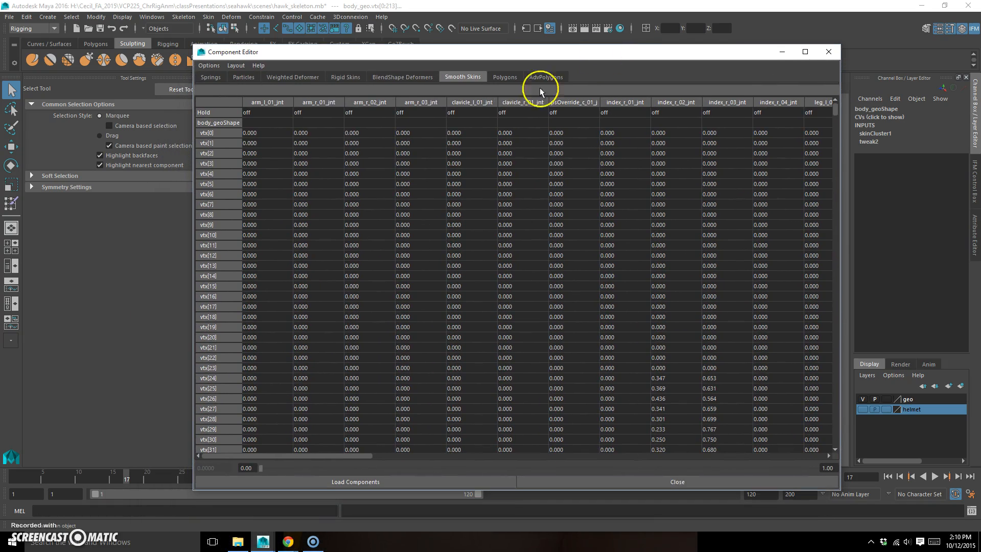
Set the skin weights of arm_l_01_jnt, arm_r_01_jnt, arm_r_02_jnt and arm_r_03_jnt to 0 for all loaded vertices
{"action": "double_click", "coordinate": [253, 133]}
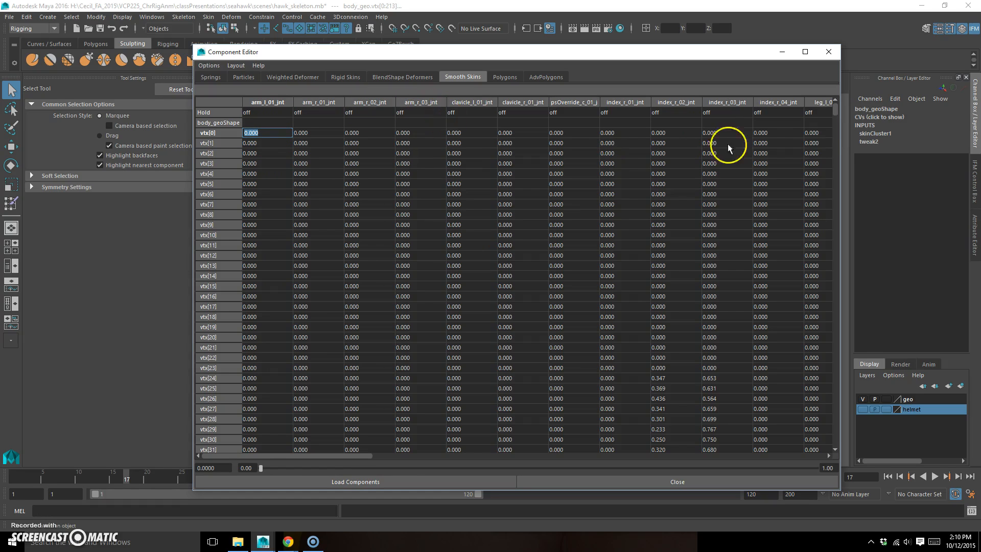
{"action": "left_click_drag", "start_coordinate": [832, 109], "coordinate": [883, 504]}
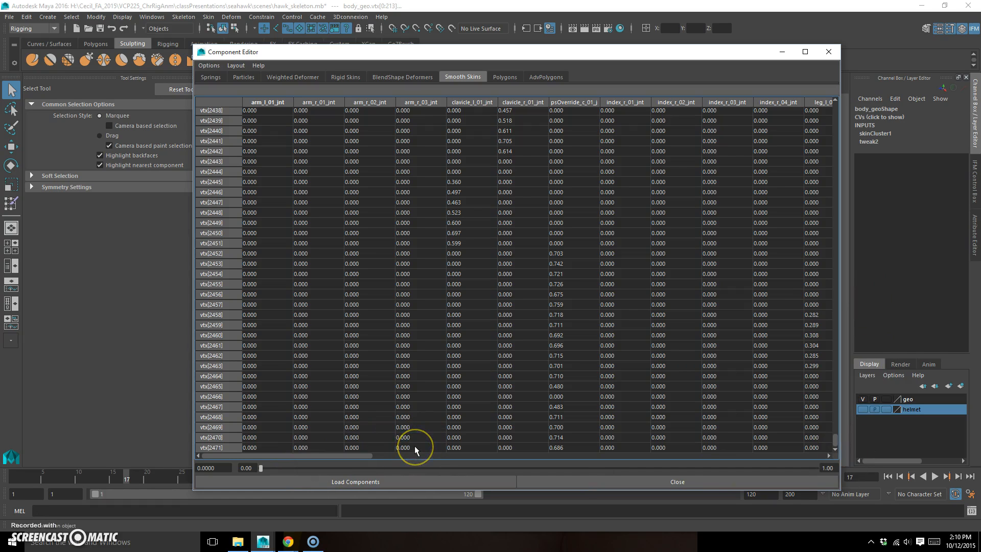
{"action": "left_click_drag", "start_coordinate": [414, 445], "coordinate": [275, 95]}
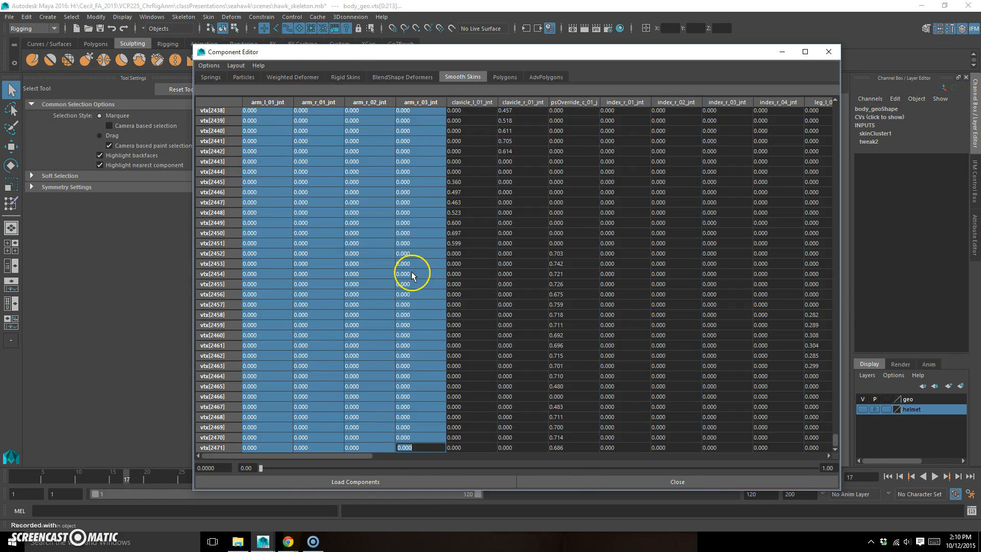
{"action": "type", "text": "0"}
{"action": "key", "text": "Return"}
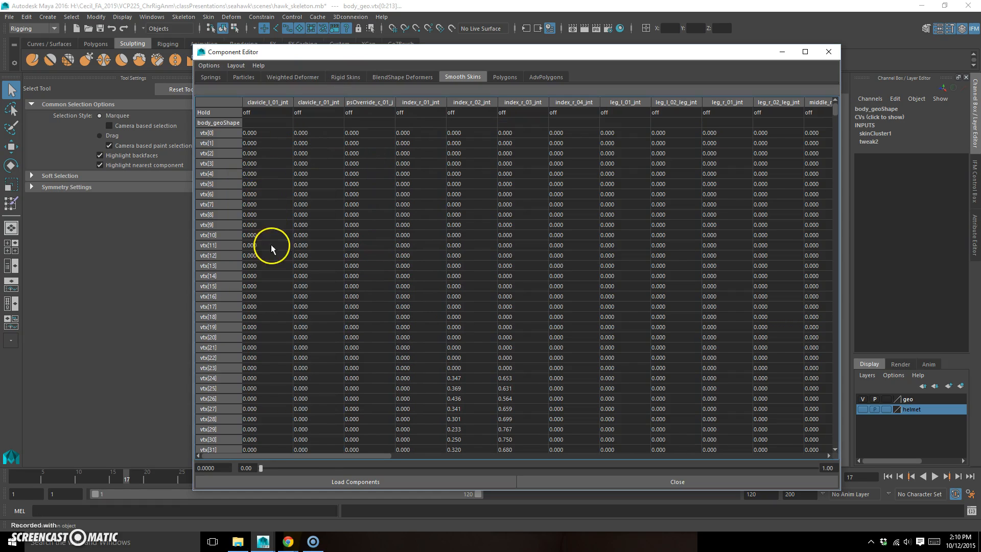
{"action": "left_click", "coordinate": [236, 66]}
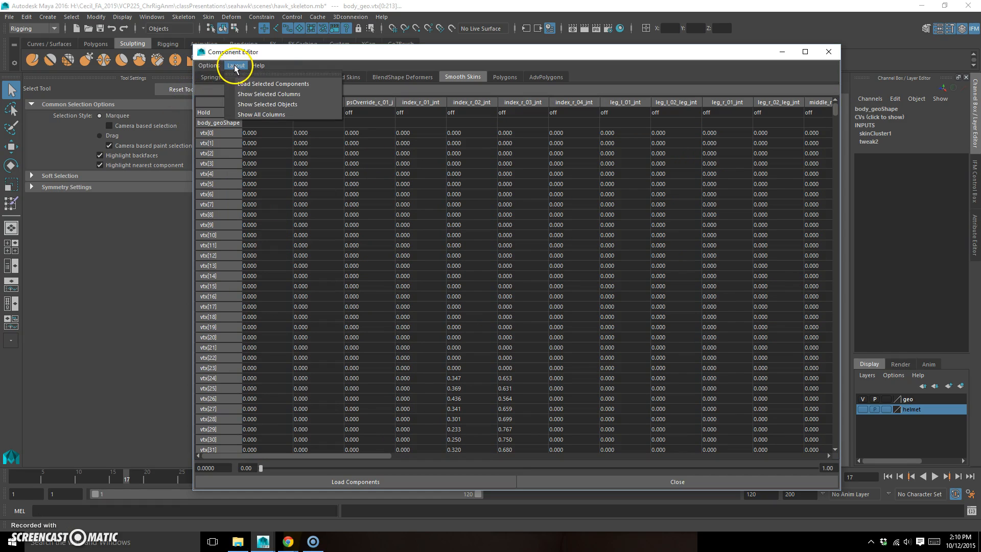
{"action": "mouse_move", "coordinate": [210, 65]}
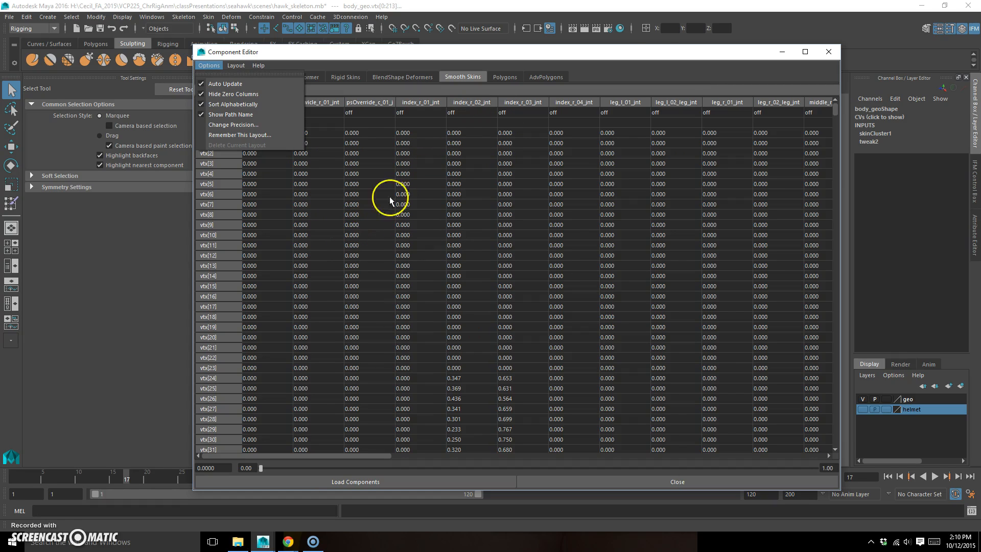
{"action": "left_click", "coordinate": [673, 55]}
Select the vest vertices around the raised arm's shoulder seam and set their arm_l_01_jnt weights to 0
{"action": "left_click_drag", "start_coordinate": [735, 55], "coordinate": [980, 64]}
{"action": "left_click_drag", "start_coordinate": [591, 200], "coordinate": [524, 282], "text": "alt"}
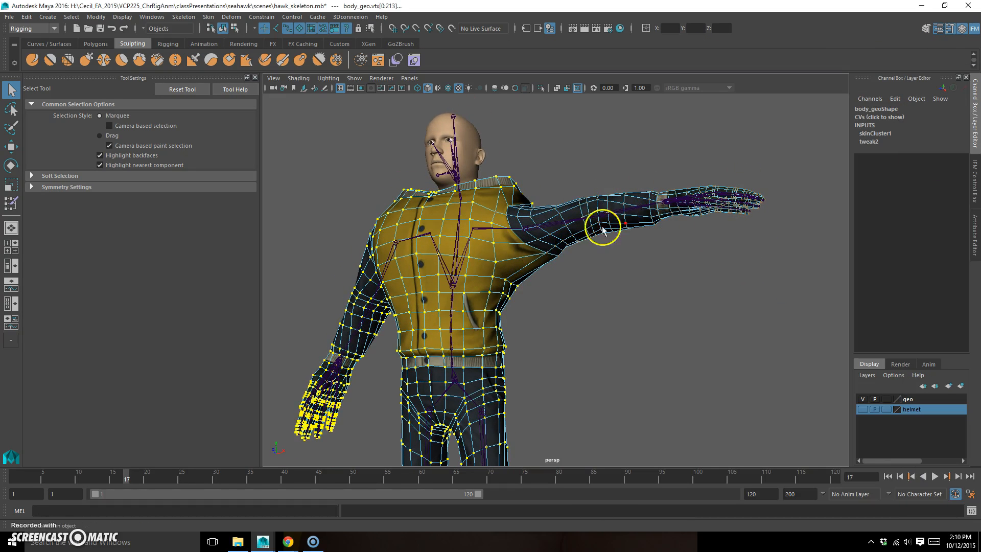
{"action": "left_click_drag", "start_coordinate": [563, 243], "coordinate": [539, 243], "text": "alt"}
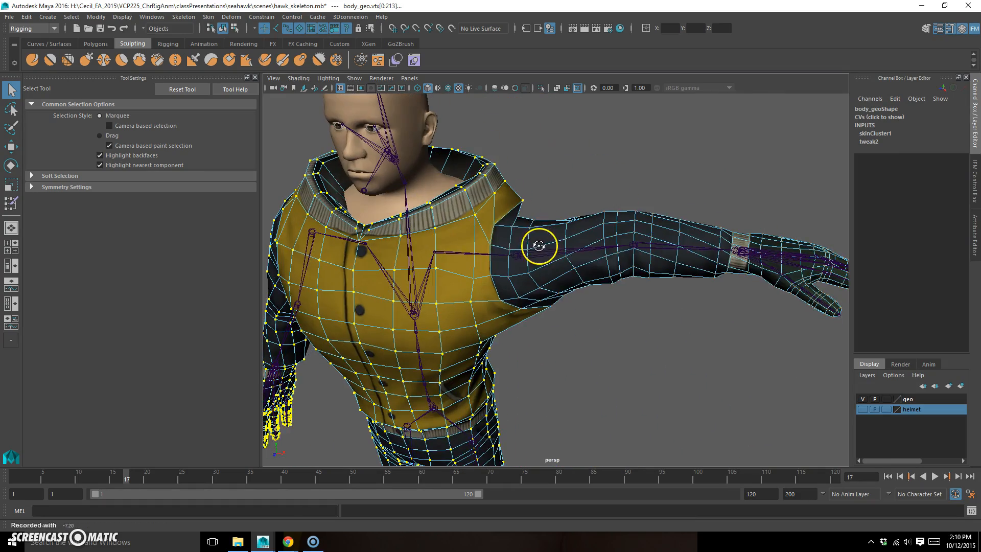
{"action": "left_click", "coordinate": [490, 274]}
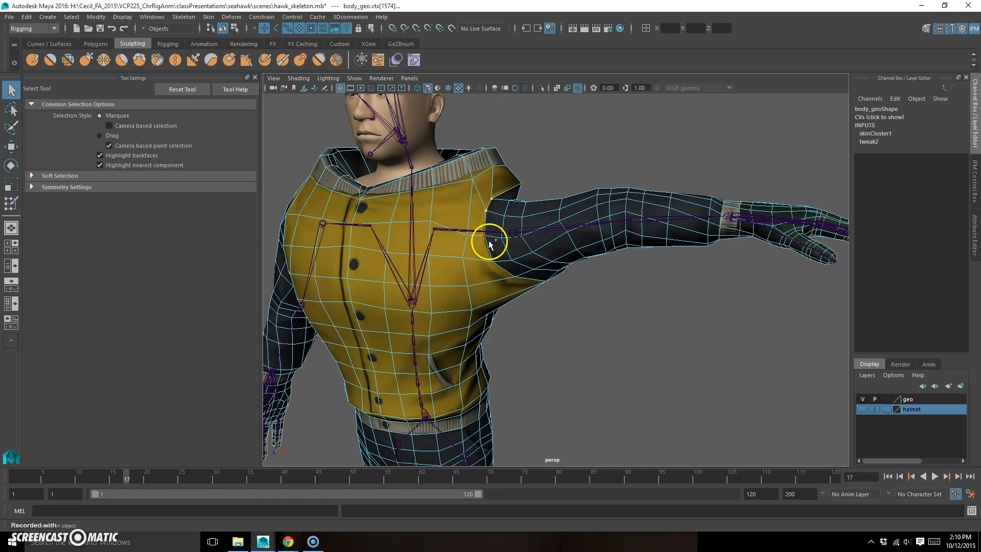
{"action": "left_click_drag", "start_coordinate": [541, 338], "coordinate": [531, 293], "text": "alt"}
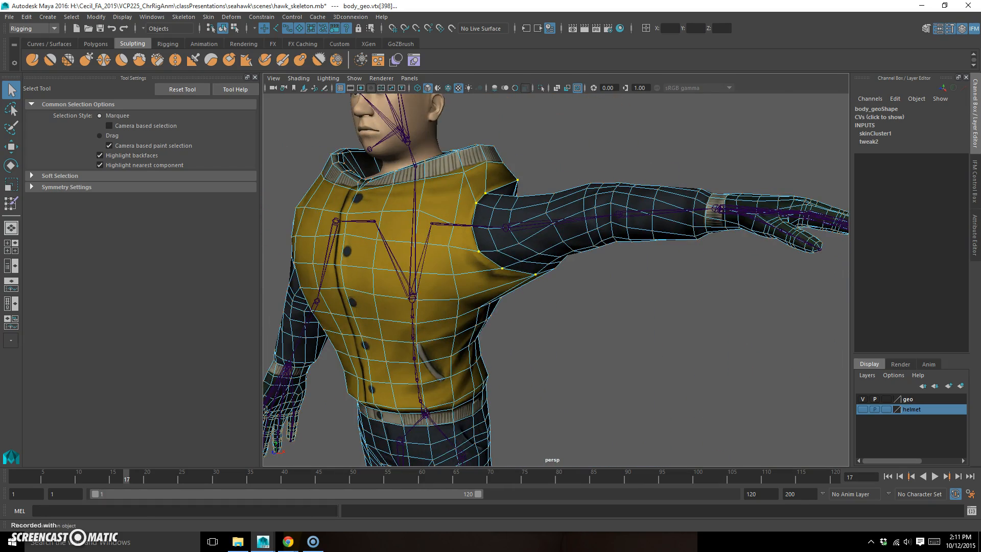
{"action": "left_click_drag", "start_coordinate": [980, 87], "coordinate": [529, 62]}
{"action": "left_click", "coordinate": [259, 138]}
{"action": "left_click", "coordinate": [254, 252], "text": "shift"}
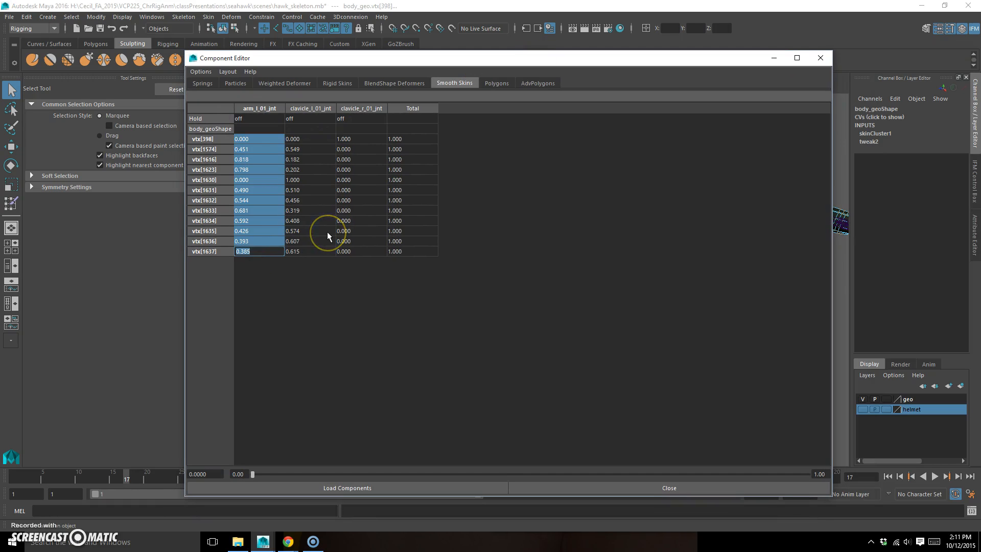
{"action": "type", "text": "0"}
{"action": "key", "text": "Return"}
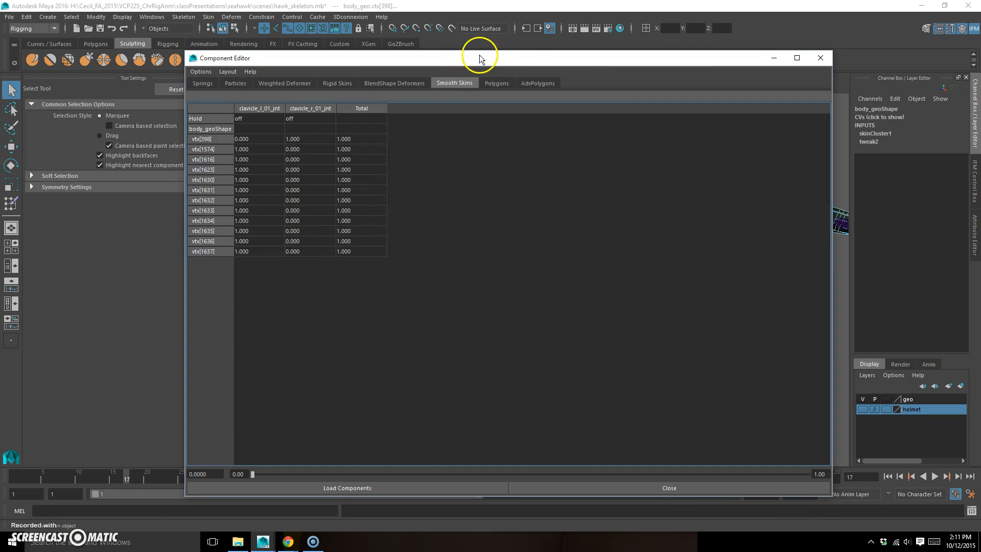
Select the stretched vest vertex under the raised arm and set its arm_l_01_jnt weight to 0
{"action": "left_click_drag", "start_coordinate": [477, 56], "coordinate": [980, 42]}
{"action": "left_click_drag", "start_coordinate": [494, 247], "coordinate": [544, 321], "text": "alt"}
{"action": "left_click_drag", "start_coordinate": [410, 306], "coordinate": [513, 263], "text": "alt"}
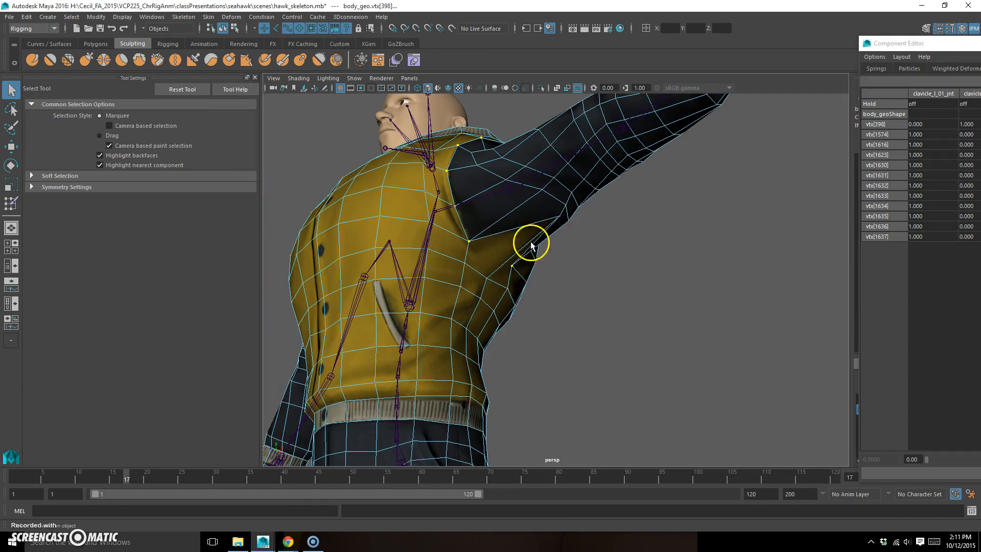
{"action": "left_click", "coordinate": [553, 217]}
{"action": "left_click_drag", "start_coordinate": [553, 217], "coordinate": [525, 278], "text": "alt"}
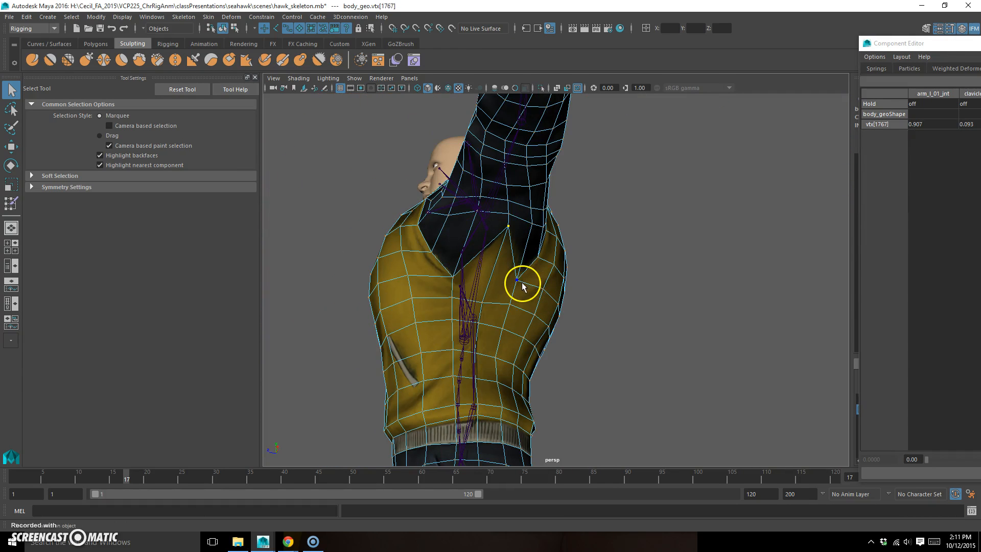
{"action": "left_click_drag", "start_coordinate": [953, 50], "coordinate": [682, 81]}
{"action": "left_click", "coordinate": [658, 155]}
{"action": "type", "text": "0"}
{"action": "key", "text": "Return"}
Go to frame 13 and assign the vest vertex beside the raised arm's shoulder seam entirely to clavicle_l_01_jnt
{"action": "left_click_drag", "start_coordinate": [425, 234], "coordinate": [452, 225], "text": "alt"}
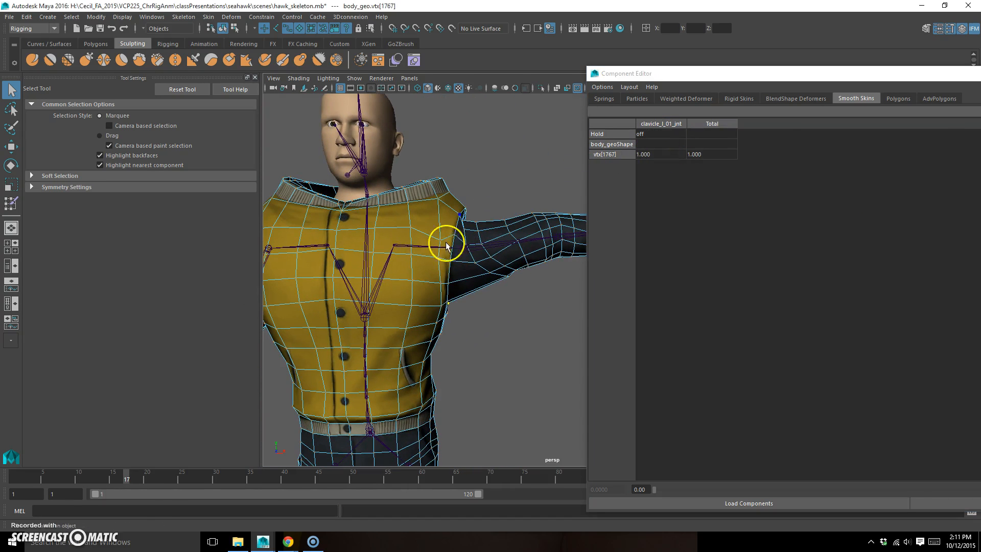
{"action": "left_click_drag", "start_coordinate": [128, 476], "coordinate": [100, 496]}
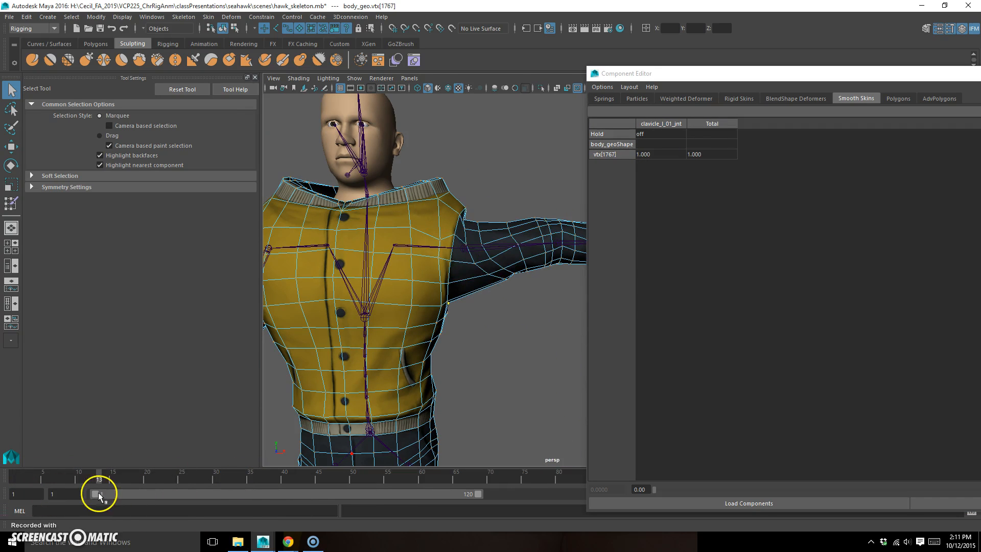
{"action": "left_click", "coordinate": [438, 241]}
{"action": "double_click", "coordinate": [665, 157]}
{"action": "key", "text": "Return"}
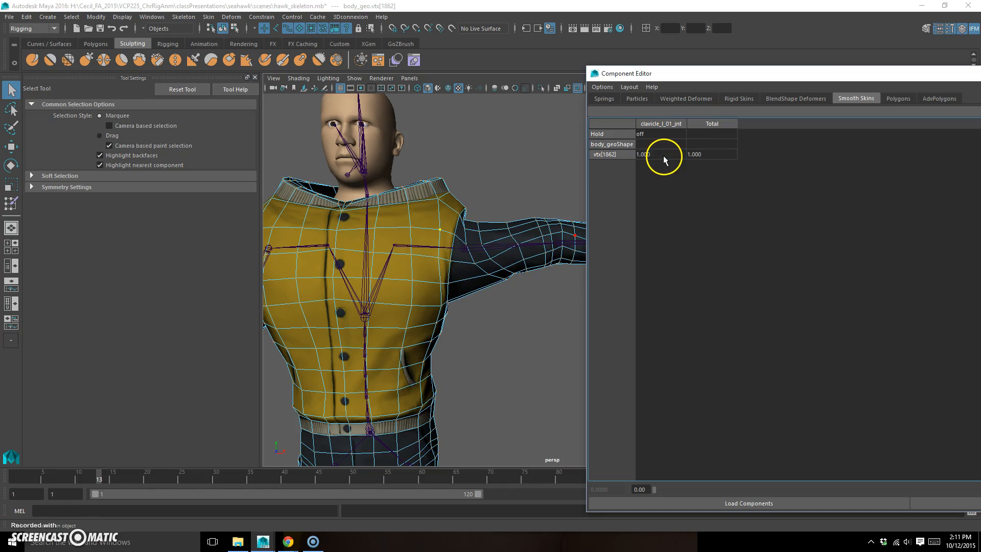
Return the body mesh to object mode, start the Paint Skin Weights Tool and show the influence of clavicle_l_01_jnt
{"action": "left_click_drag", "start_coordinate": [367, 367], "coordinate": [469, 236], "text": "alt"}
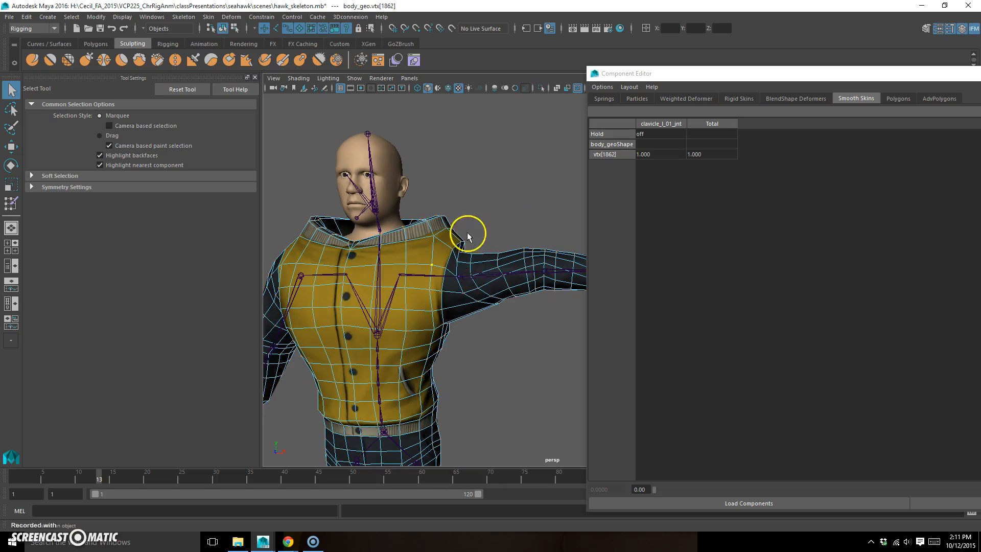
{"action": "mouse_move", "coordinate": [443, 249]}
{"action": "right_mouse_down"}
{"action": "mouse_move", "coordinate": [472, 245]}
{"action": "mouse_move", "coordinate": [449, 248]}
{"action": "mouse_move", "coordinate": [442, 234]}
{"action": "right_mouse_up"}
{"action": "left_click", "coordinate": [435, 252]}
{"action": "mouse_move", "coordinate": [443, 234]}
{"action": "left_mouse_down", "text": "alt"}
{"action": "mouse_move", "coordinate": [407, 258]}
{"action": "mouse_move", "coordinate": [416, 247]}
{"action": "mouse_move", "coordinate": [437, 284]}
{"action": "mouse_move", "coordinate": [409, 289]}
{"action": "mouse_move", "coordinate": [459, 284]}
{"action": "mouse_move", "coordinate": [448, 298]}
{"action": "mouse_move", "coordinate": [453, 293]}
{"action": "left_mouse_up", "text": "alt"}
{"action": "left_click", "coordinate": [126, 162]}
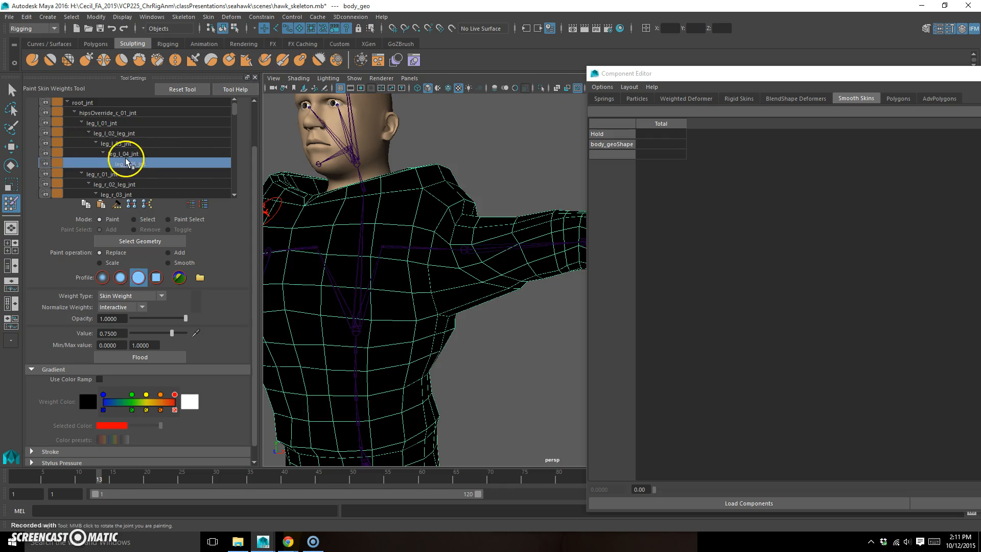
{"action": "scroll", "coordinate": [132, 164], "scroll_direction": "down", "scroll_amount": 8}
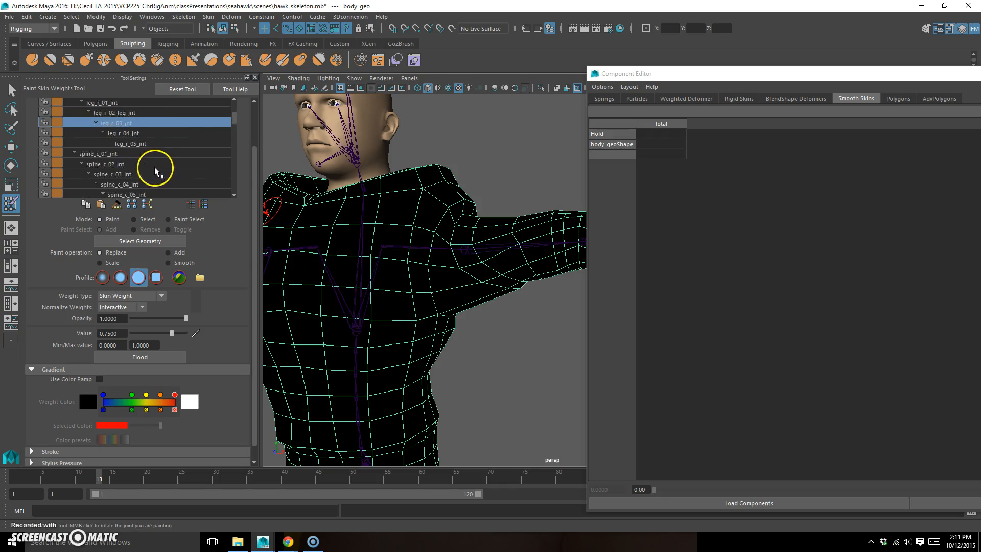
{"action": "scroll", "coordinate": [155, 170], "scroll_direction": "up", "scroll_amount": 3}
{"action": "left_click", "coordinate": [156, 170]}
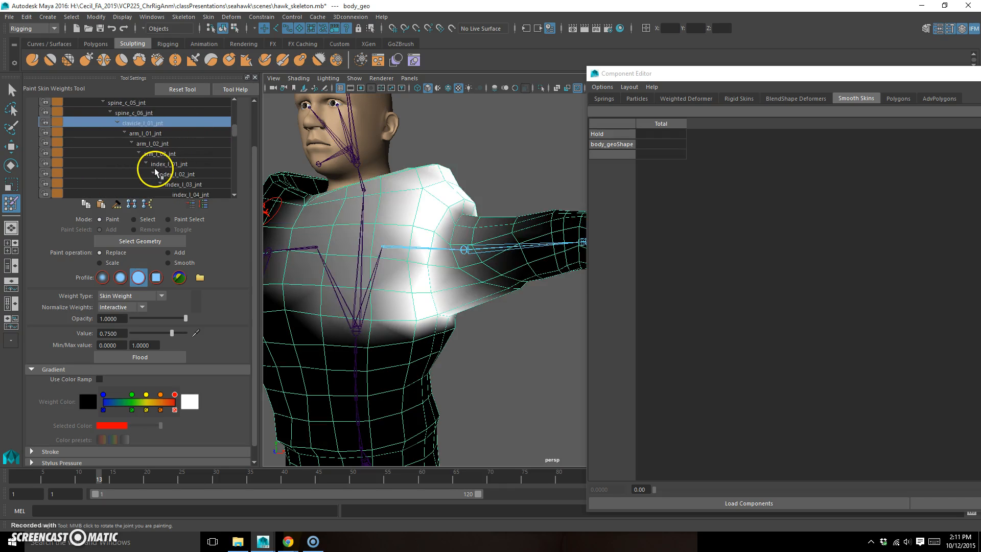
Show the influence of arm_l_01_jnt, set the paint operation to Smooth and smooth its weights around the front of the left shoulder
{"action": "left_click_drag", "start_coordinate": [318, 171], "coordinate": [452, 258], "text": "alt"}
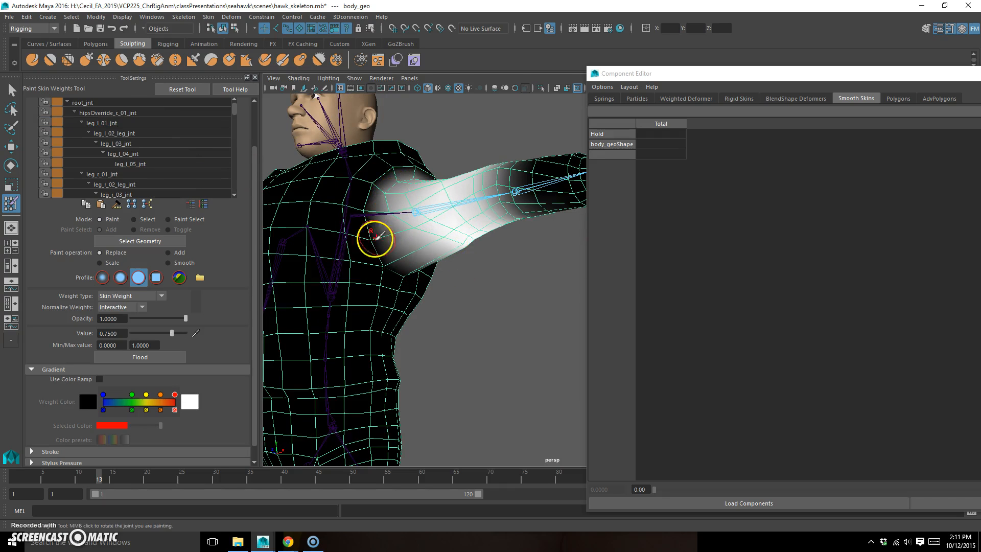
{"action": "left_click", "coordinate": [176, 262]}
{"action": "mouse_move", "coordinate": [499, 331]}
{"action": "left_mouse_down", "text": "alt"}
{"action": "mouse_move", "coordinate": [433, 300]}
{"action": "mouse_move", "coordinate": [441, 305]}
{"action": "left_mouse_up", "text": "alt"}
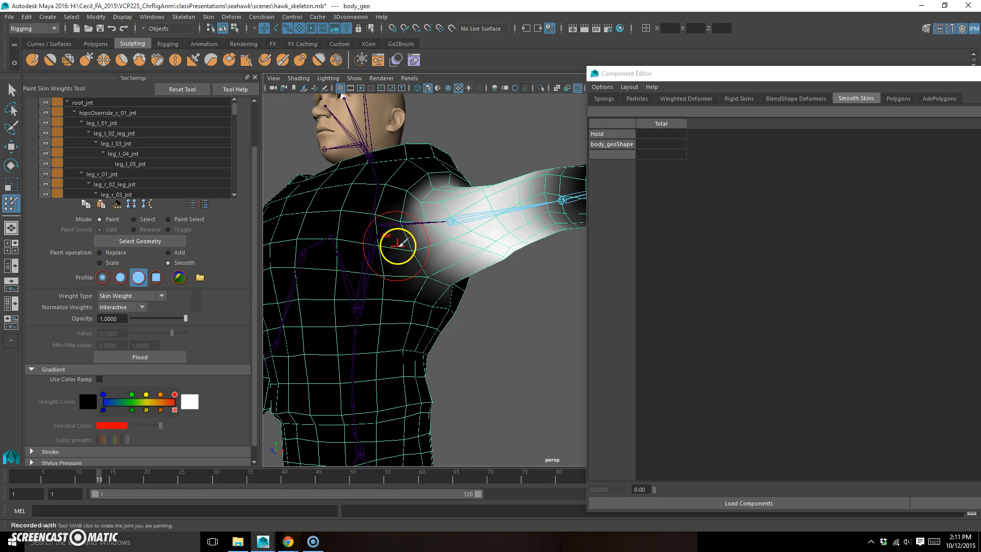
{"action": "left_click_drag", "start_coordinate": [418, 276], "coordinate": [371, 281], "text": "alt"}
{"action": "left_click_drag", "start_coordinate": [461, 286], "coordinate": [346, 276], "text": "alt"}
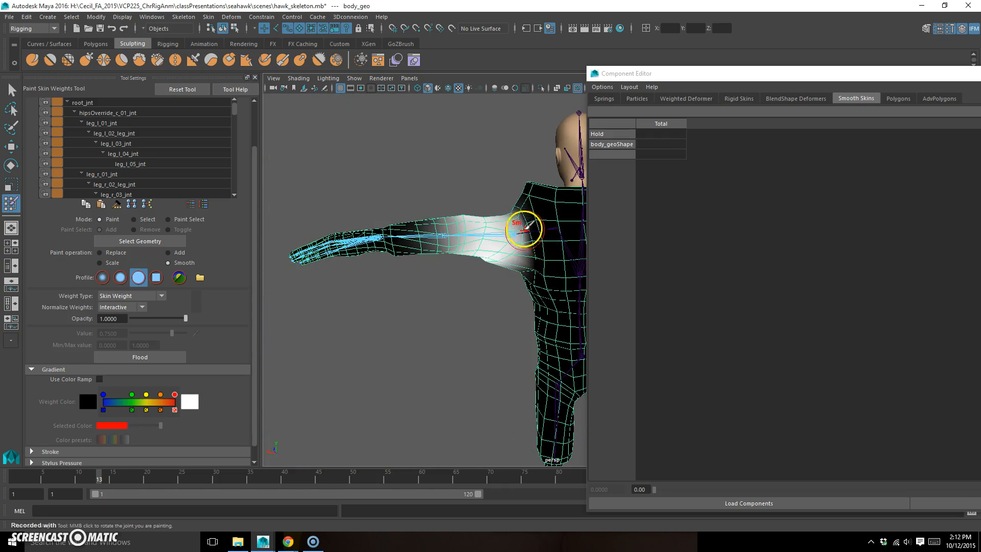
Smooth the arm_l_01_jnt weights across the back, top and underside of the left shoulder
{"action": "left_click_drag", "start_coordinate": [543, 278], "coordinate": [490, 346], "text": "alt"}
{"action": "left_click_drag", "start_coordinate": [437, 390], "coordinate": [476, 355], "text": "alt"}
{"action": "left_click_drag", "start_coordinate": [473, 255], "coordinate": [420, 278], "text": "alt"}
{"action": "mouse_move", "coordinate": [488, 281]}
{"action": "left_mouse_down", "text": "alt"}
{"action": "mouse_move", "coordinate": [374, 286]}
{"action": "mouse_move", "coordinate": [499, 272]}
{"action": "left_mouse_up", "text": "alt"}
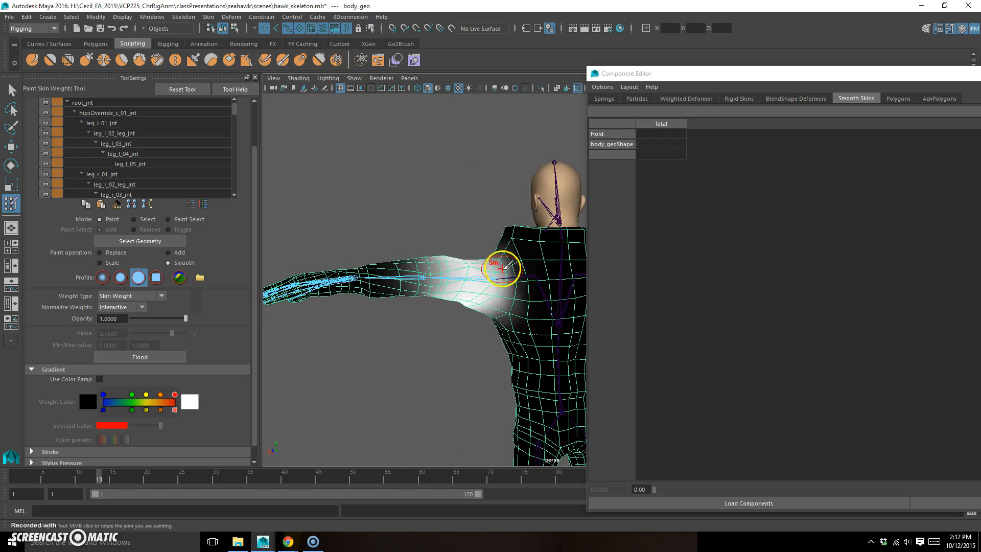
{"action": "left_click_drag", "start_coordinate": [504, 237], "coordinate": [483, 315], "text": "alt"}
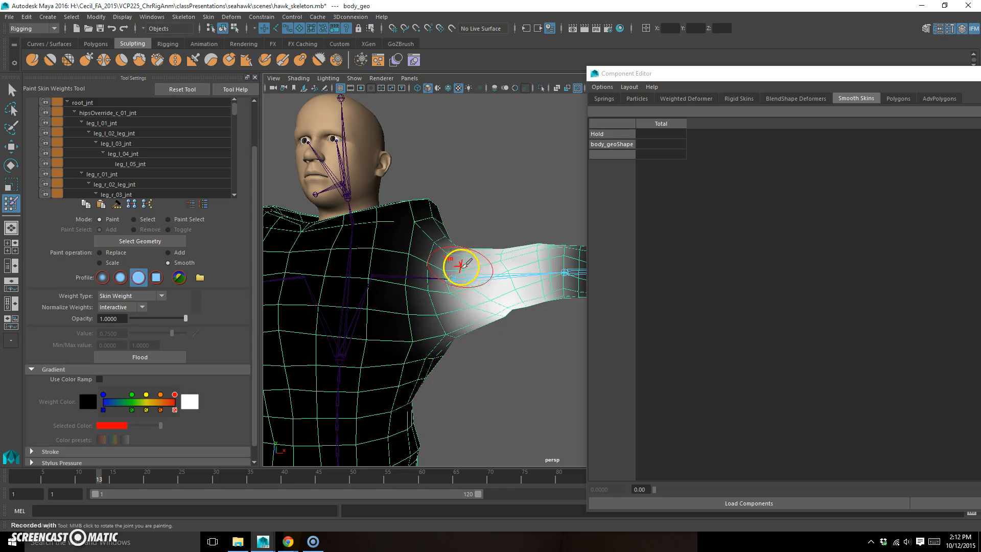
{"action": "left_click_drag", "start_coordinate": [470, 292], "coordinate": [422, 292]}
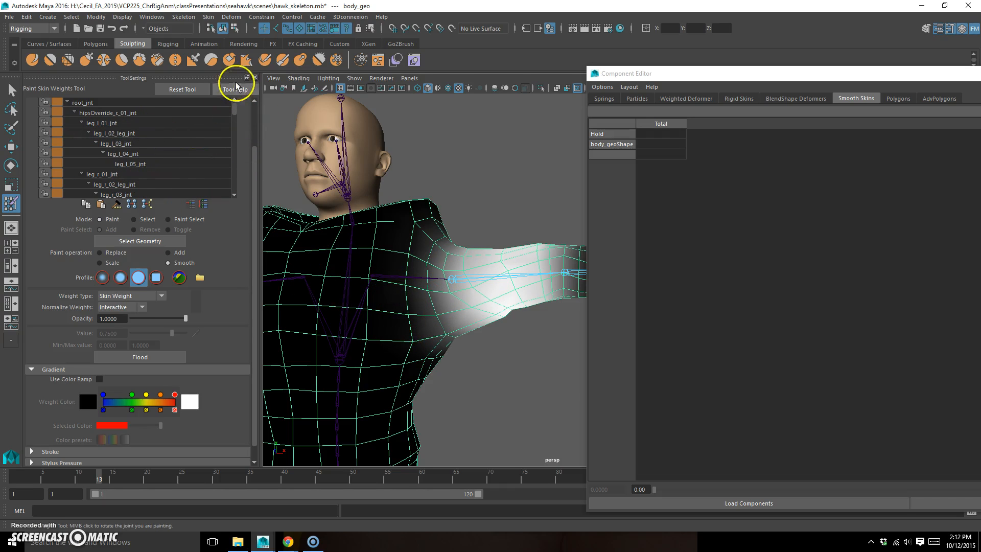
Show the influence of clavicle_l_01_jnt and smooth its weights over the left chest, under the arm and on the back
{"action": "key", "text": "Down"}
{"action": "key", "text": "Up"}
{"action": "key", "text": "Up"}
{"action": "mouse_move", "coordinate": [431, 308]}
{"action": "left_mouse_down", "text": "alt"}
{"action": "mouse_move", "coordinate": [462, 337]}
{"action": "mouse_move", "coordinate": [409, 332]}
{"action": "mouse_move", "coordinate": [433, 307]}
{"action": "mouse_move", "coordinate": [399, 330]}
{"action": "left_mouse_up", "text": "alt"}
{"action": "key", "text": "ctrl+z"}
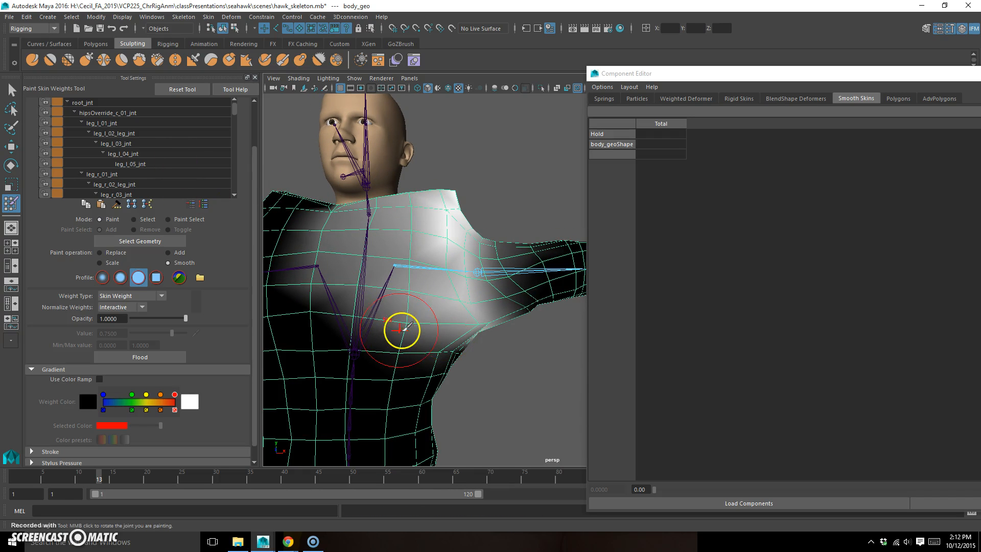
{"action": "mouse_move", "coordinate": [456, 344]}
{"action": "left_mouse_down", "text": "alt"}
{"action": "mouse_move", "coordinate": [373, 328]}
{"action": "mouse_move", "coordinate": [449, 336]}
{"action": "left_mouse_up", "text": "alt"}
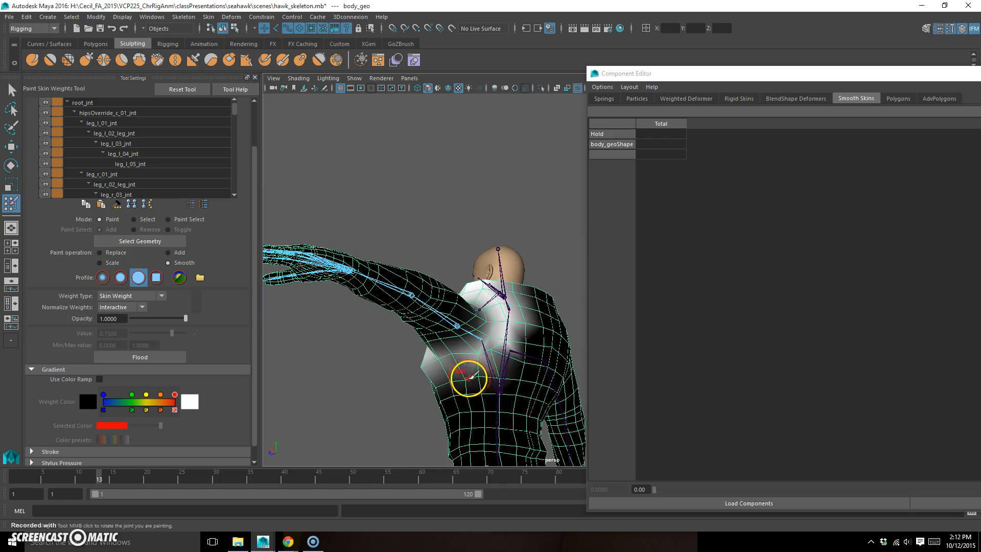
{"action": "mouse_move", "coordinate": [521, 338]}
{"action": "left_mouse_down", "text": "alt"}
{"action": "mouse_move", "coordinate": [534, 346]}
{"action": "mouse_move", "coordinate": [431, 322]}
{"action": "left_mouse_up", "text": "alt"}
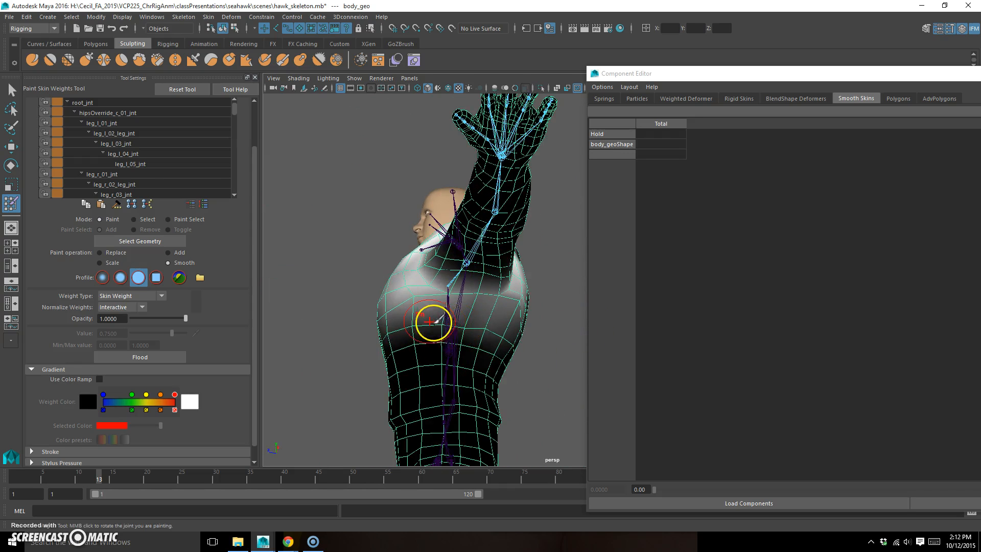
Go through the leg and spine influences to spine_c_06_jnt and examine its weights on the side of the torso
{"action": "left_click", "coordinate": [140, 166]}
{"action": "key", "text": "Down"}
{"action": "key", "text": "Down"}
{"action": "key", "text": "Down"}
{"action": "key", "text": "Down"}
{"action": "key", "text": "Down"}
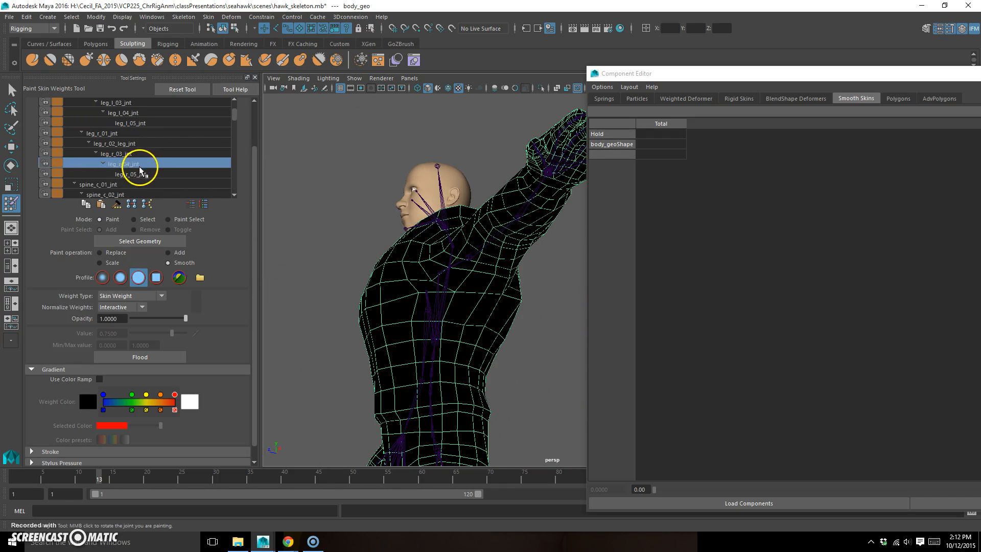
{"action": "key", "text": "Down"}
{"action": "key", "text": "Down"}
{"action": "key", "text": "Down"}
{"action": "key", "text": "Down"}
{"action": "key", "text": "Down"}
{"action": "key", "text": "Down"}
{"action": "key", "text": "Down"}
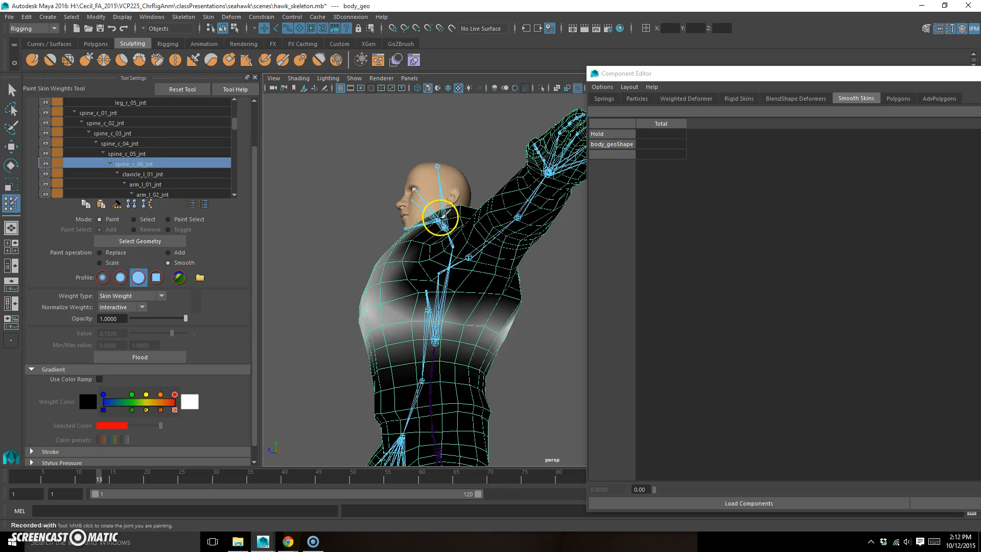
{"action": "left_click_drag", "start_coordinate": [490, 339], "coordinate": [406, 306], "text": "alt"}
Show spine_c_06_jnt's influence from the front and set the paint operation to Add with a value of 0.1
{"action": "left_click", "coordinate": [152, 176]}
{"action": "left_click_drag", "start_coordinate": [279, 214], "coordinate": [318, 225], "text": "alt"}
{"action": "middle_click_drag", "start_coordinate": [456, 296], "coordinate": [332, 276], "text": "alt"}
{"action": "left_click_drag", "start_coordinate": [427, 269], "coordinate": [440, 258], "text": "alt"}
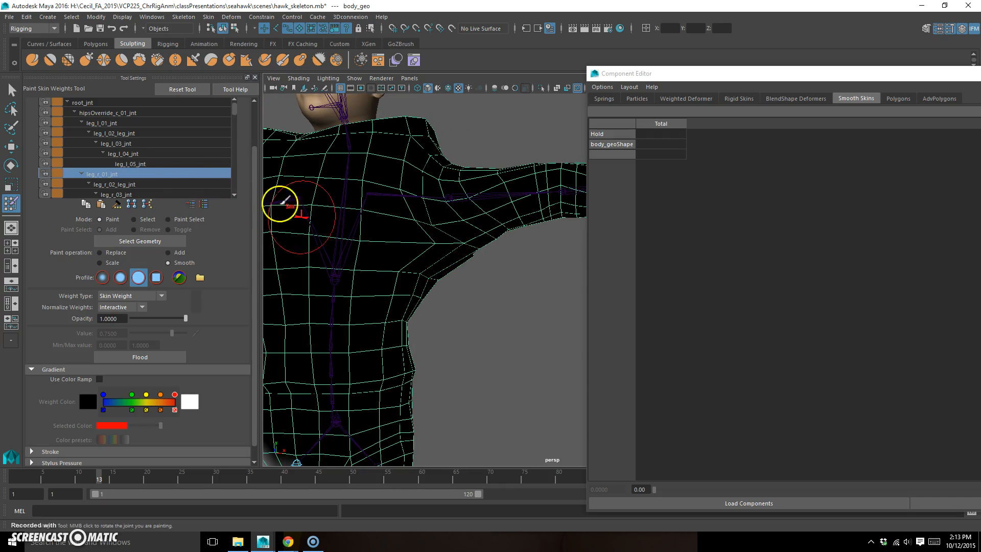
{"action": "left_click", "coordinate": [119, 152]}
{"action": "left_click", "coordinate": [132, 169]}
{"action": "left_click", "coordinate": [133, 167]}
{"action": "left_click", "coordinate": [144, 169]}
{"action": "left_click", "coordinate": [147, 169]}
{"action": "left_click", "coordinate": [150, 167]}
{"action": "left_click", "coordinate": [152, 169]}
{"action": "left_click", "coordinate": [152, 169]}
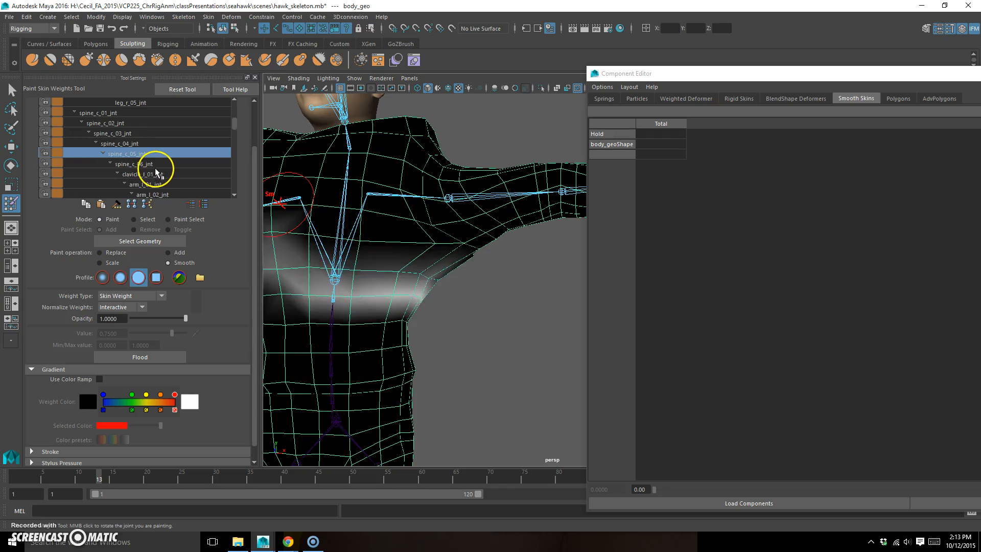
{"action": "left_click", "coordinate": [153, 169]}
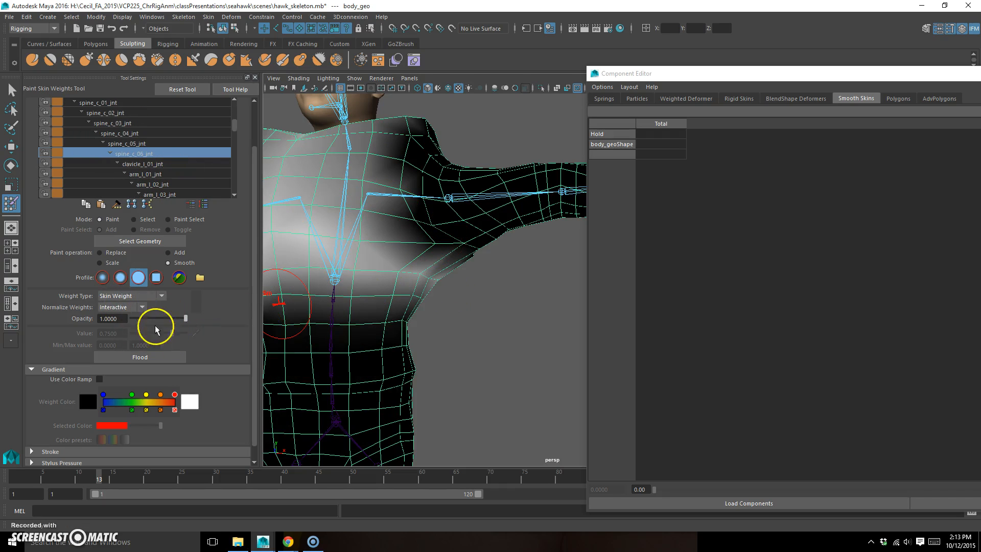
{"action": "left_click", "coordinate": [167, 253]}
{"action": "left_click", "coordinate": [108, 333]}
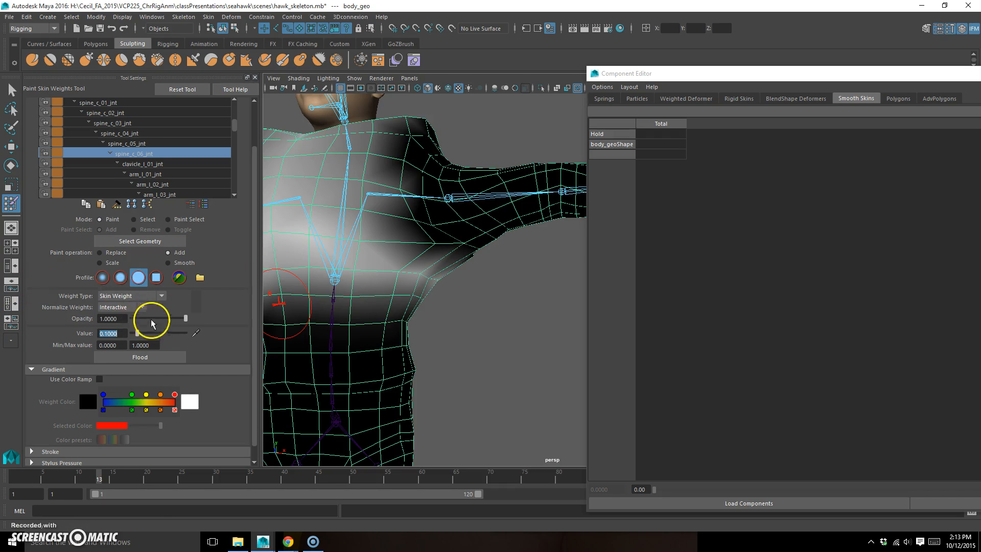
Reduce the brush size and add spine_c_06_jnt weight around the left armpit and the side of the torso
{"action": "left_click_drag", "start_coordinate": [437, 267], "coordinate": [354, 281], "text": "alt"}
{"action": "middle_click_drag", "start_coordinate": [399, 275], "coordinate": [430, 283], "text": "alt"}
{"action": "key", "text": "b"}
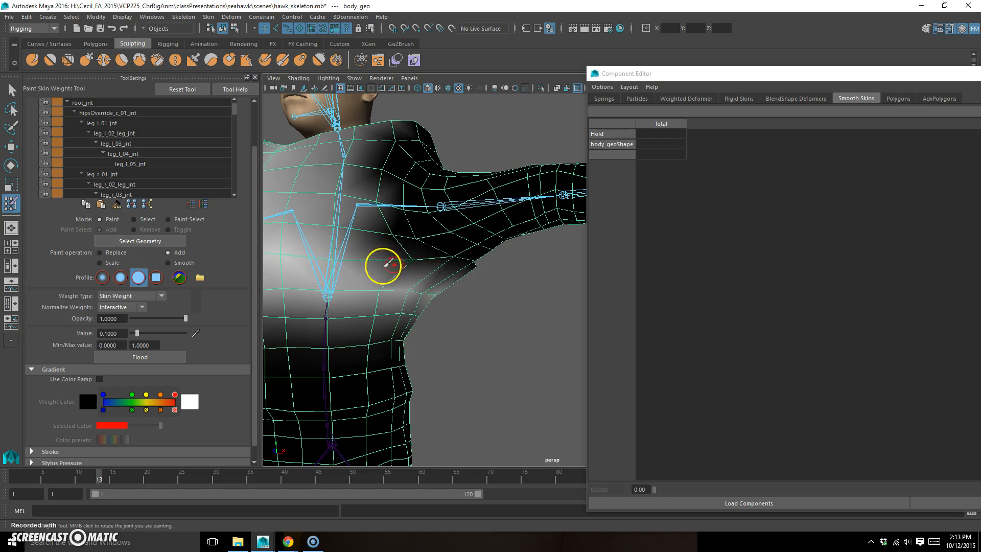
{"action": "left_click_drag", "start_coordinate": [419, 263], "coordinate": [382, 279], "text": "alt"}
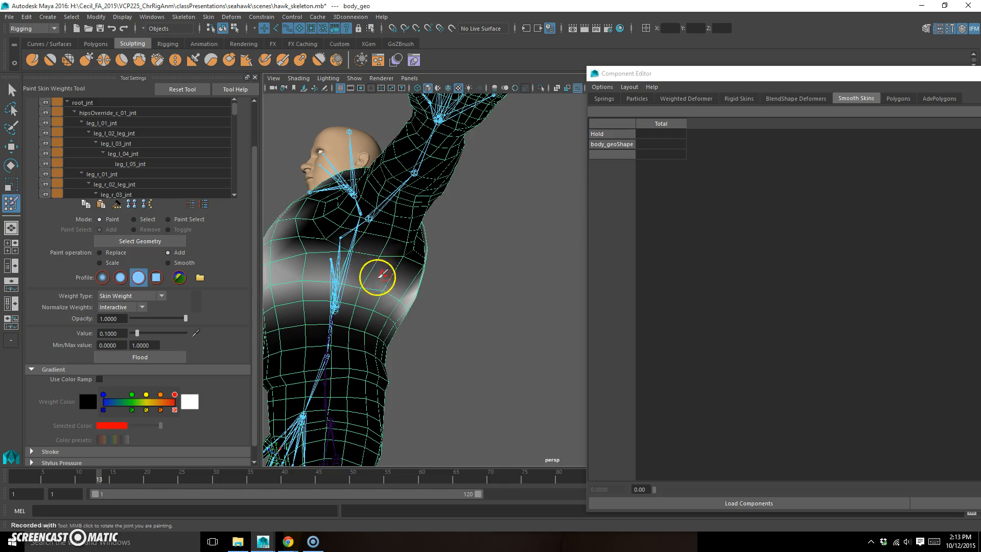
{"action": "left_click_drag", "start_coordinate": [407, 254], "coordinate": [296, 309], "text": "alt"}
{"action": "mouse_move", "coordinate": [322, 278]}
{"action": "left_mouse_down"}
{"action": "mouse_move", "coordinate": [340, 279]}
{"action": "mouse_move", "coordinate": [362, 246]}
{"action": "mouse_move", "coordinate": [368, 194]}
{"action": "mouse_move", "coordinate": [418, 216]}
{"action": "mouse_move", "coordinate": [309, 248]}
{"action": "mouse_move", "coordinate": [407, 280]}
{"action": "mouse_move", "coordinate": [420, 267]}
{"action": "left_mouse_up"}
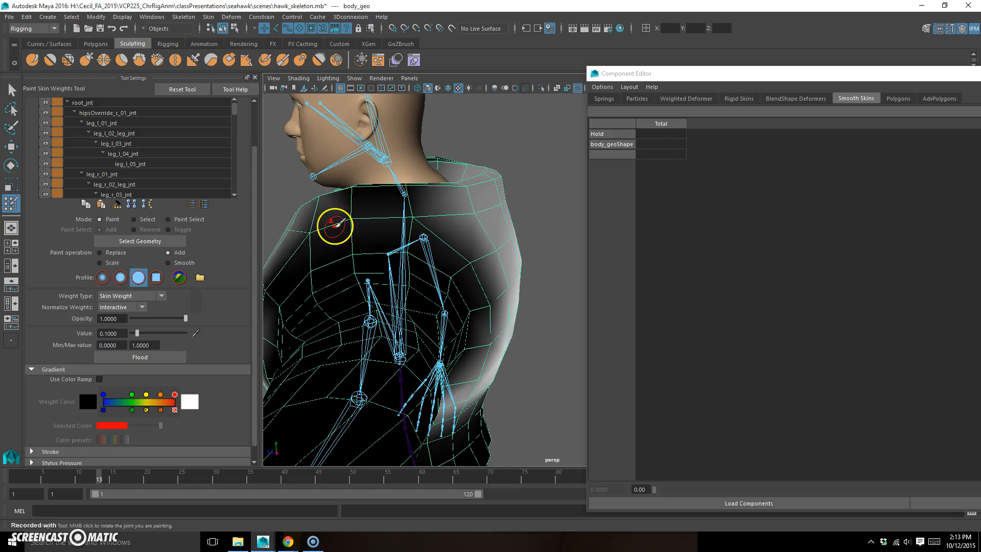
Add spine_c_06_jnt weight along the top and back of the left shoulder near the collar
{"action": "left_click_drag", "start_coordinate": [424, 219], "coordinate": [451, 250], "text": "alt"}
{"action": "middle_click_drag", "start_coordinate": [458, 238], "coordinate": [450, 227], "text": "alt"}
{"action": "mouse_move", "coordinate": [493, 276]}
{"action": "left_mouse_down"}
{"action": "mouse_move", "coordinate": [480, 250]}
{"action": "mouse_move", "coordinate": [454, 313]}
{"action": "mouse_move", "coordinate": [484, 281]}
{"action": "mouse_move", "coordinate": [475, 296]}
{"action": "mouse_move", "coordinate": [484, 256]}
{"action": "mouse_move", "coordinate": [446, 324]}
{"action": "mouse_move", "coordinate": [510, 298]}
{"action": "left_mouse_up"}
{"action": "right_click_drag", "start_coordinate": [510, 298], "coordinate": [414, 328], "text": "alt"}
{"action": "mouse_move", "coordinate": [489, 337]}
{"action": "middle_mouse_down", "text": "alt"}
{"action": "mouse_move", "coordinate": [414, 307]}
{"action": "mouse_move", "coordinate": [394, 261]}
{"action": "middle_mouse_up", "text": "alt"}
{"action": "left_click_drag", "start_coordinate": [449, 293], "coordinate": [430, 153], "text": "alt"}
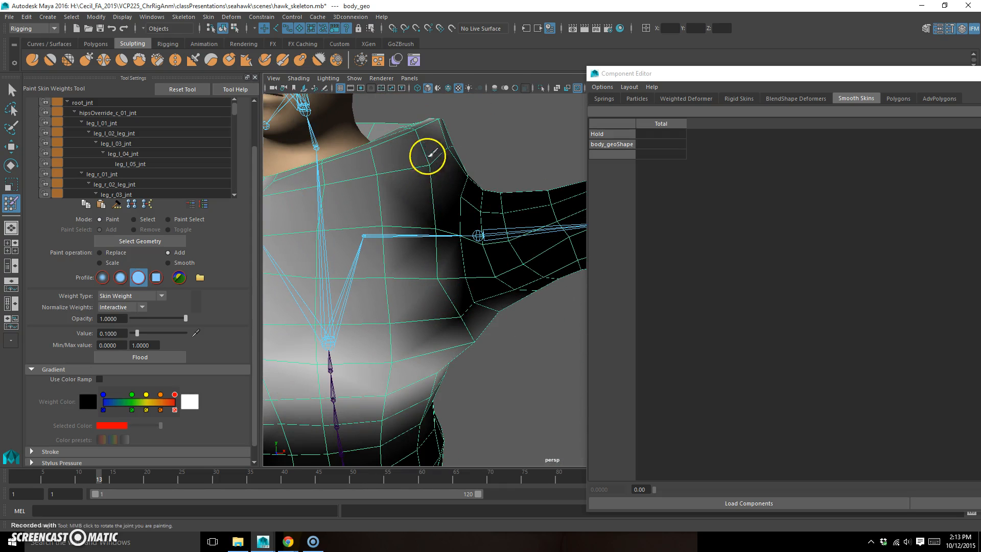
Add spine_c_06_jnt weight along the front shoulder seam and upper chest beside the raised left arm
{"action": "left_click_drag", "start_coordinate": [437, 216], "coordinate": [438, 256]}
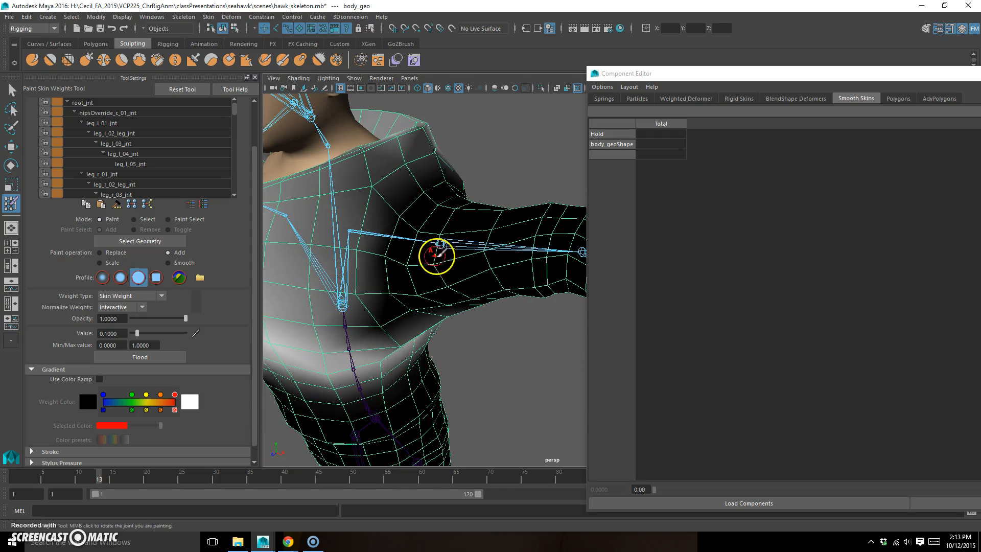
{"action": "left_click_drag", "start_coordinate": [379, 223], "coordinate": [458, 177]}
{"action": "mouse_move", "coordinate": [455, 219]}
{"action": "left_mouse_down", "text": "alt"}
{"action": "mouse_move", "coordinate": [418, 243]}
{"action": "mouse_move", "coordinate": [422, 302]}
{"action": "mouse_move", "coordinate": [445, 309]}
{"action": "mouse_move", "coordinate": [436, 301]}
{"action": "left_mouse_up", "text": "alt"}
{"action": "left_click_drag", "start_coordinate": [394, 271], "coordinate": [414, 267]}
{"action": "left_click_drag", "start_coordinate": [420, 328], "coordinate": [412, 300], "text": "alt"}
{"action": "mouse_move", "coordinate": [405, 259]}
{"action": "left_mouse_down"}
{"action": "mouse_move", "coordinate": [434, 292]}
{"action": "mouse_move", "coordinate": [442, 267]}
{"action": "mouse_move", "coordinate": [424, 312]}
{"action": "mouse_move", "coordinate": [416, 296]}
{"action": "mouse_move", "coordinate": [365, 318]}
{"action": "mouse_move", "coordinate": [451, 313]}
{"action": "mouse_move", "coordinate": [428, 336]}
{"action": "mouse_move", "coordinate": [414, 324]}
{"action": "mouse_move", "coordinate": [344, 344]}
{"action": "left_mouse_up"}
{"action": "mouse_move", "coordinate": [449, 306]}
{"action": "left_mouse_down", "text": "alt"}
{"action": "mouse_move", "coordinate": [415, 327]}
{"action": "mouse_move", "coordinate": [507, 308]}
{"action": "left_mouse_up", "text": "alt"}
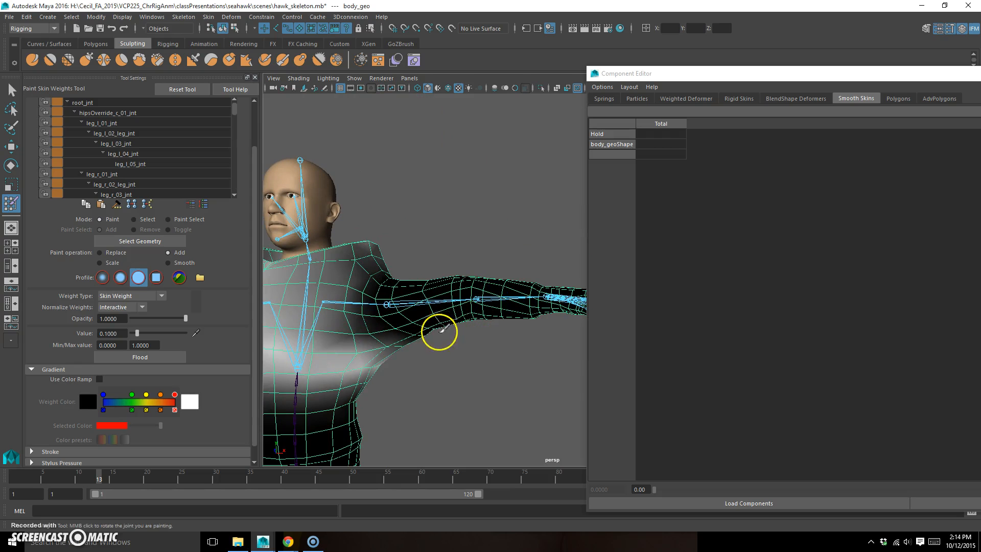
Leave the weight painting tool and close the Component Editor
{"action": "key", "text": "q"}
{"action": "mouse_move", "coordinate": [363, 307]}
{"action": "left_mouse_down", "text": "alt"}
{"action": "mouse_move", "coordinate": [504, 313]}
{"action": "mouse_move", "coordinate": [465, 338]}
{"action": "mouse_move", "coordinate": [346, 331]}
{"action": "left_mouse_up", "text": "alt"}
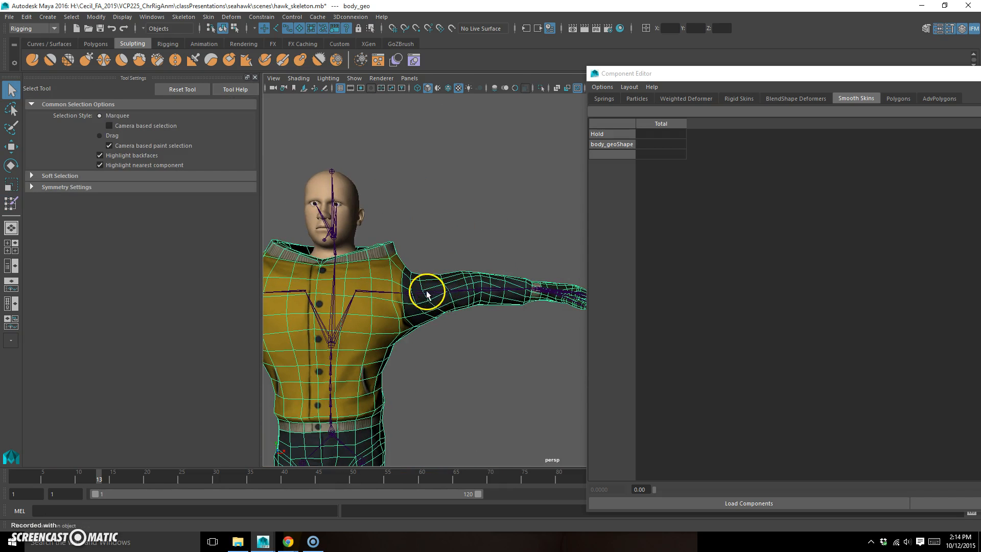
{"action": "left_click_drag", "start_coordinate": [826, 73], "coordinate": [514, 114]}
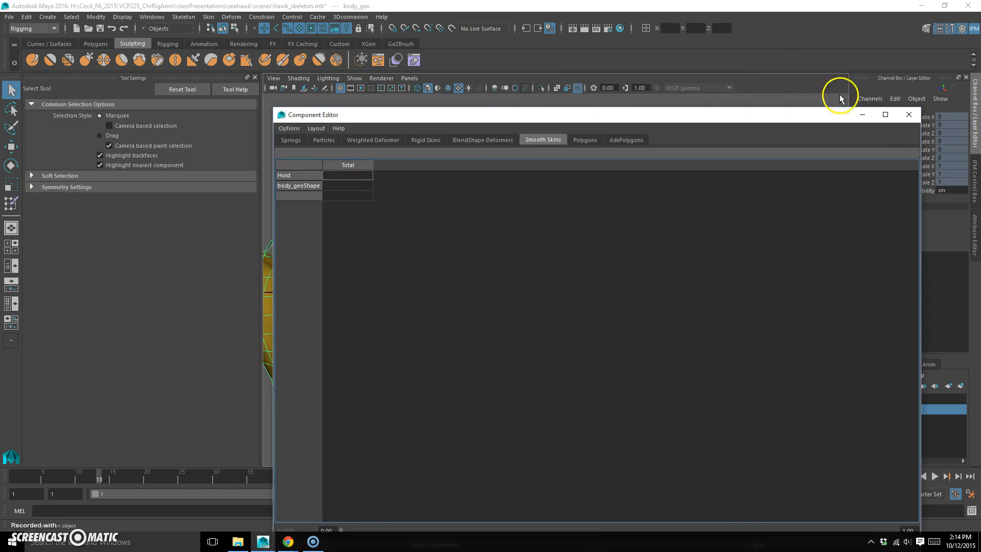
{"action": "left_click", "coordinate": [905, 113]}
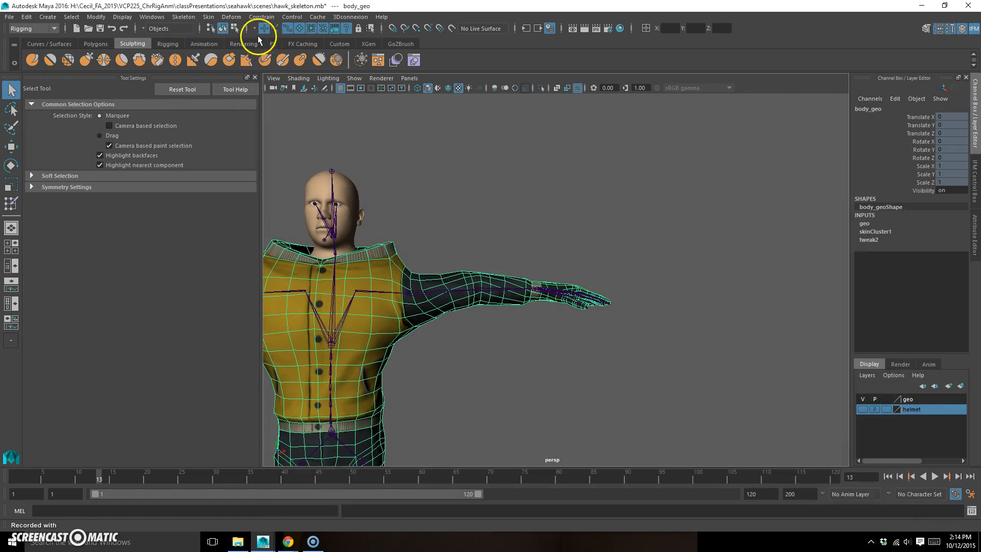
Select arm_l_01_jnt, return to frame 1 and delete its keyframes between frames 1 and 20
{"action": "left_click", "coordinate": [435, 290]}
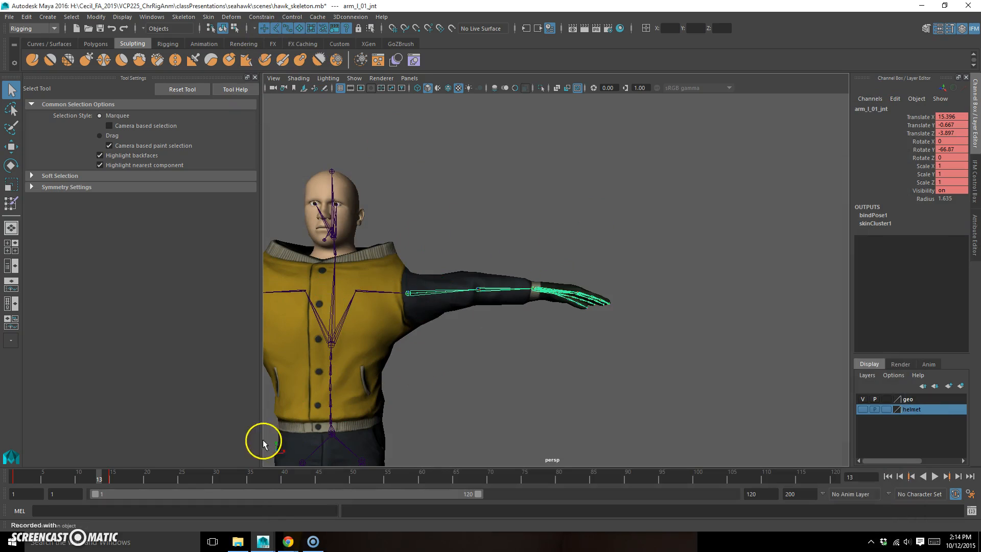
{"action": "left_click_drag", "start_coordinate": [83, 483], "coordinate": [15, 479]}
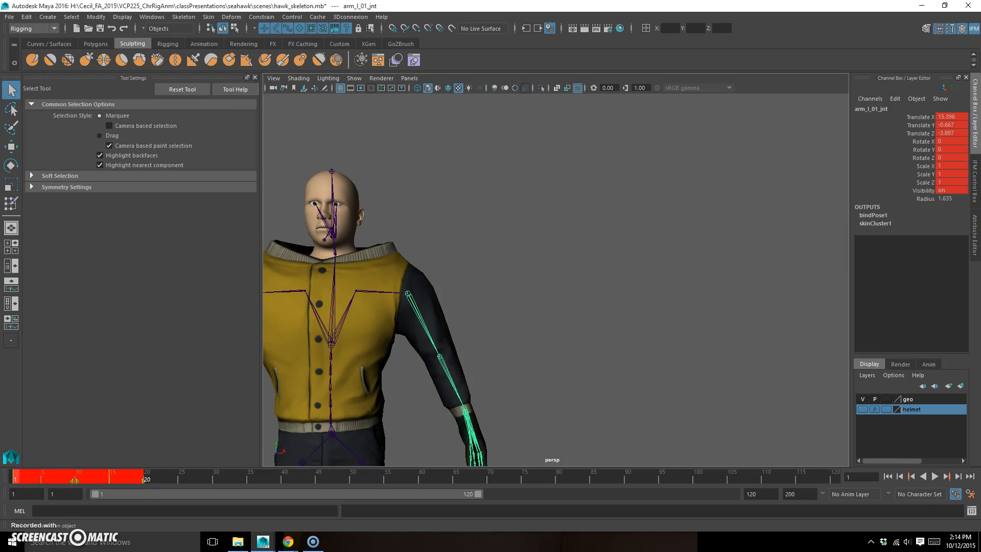
{"action": "right_click", "coordinate": [41, 475]}
{"action": "left_click", "coordinate": [71, 352]}
Examine the whole character, select the head mesh and inspect the face and its joints up close
{"action": "left_click_drag", "start_coordinate": [431, 280], "coordinate": [617, 247], "text": "alt"}
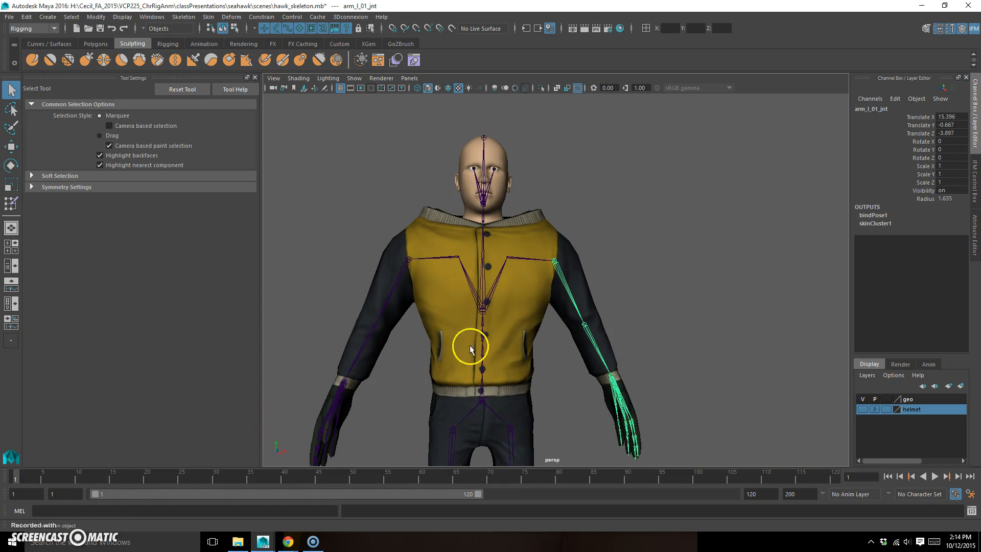
{"action": "middle_click_drag", "start_coordinate": [654, 263], "coordinate": [621, 303], "text": "alt"}
{"action": "right_click_drag", "start_coordinate": [493, 313], "coordinate": [556, 329], "text": "alt"}
{"action": "middle_click_drag", "start_coordinate": [556, 329], "coordinate": [647, 345], "text": "alt"}
{"action": "right_click_drag", "start_coordinate": [486, 308], "coordinate": [553, 269], "text": "alt"}
{"action": "middle_click_drag", "start_coordinate": [552, 269], "coordinate": [622, 335], "text": "alt"}
{"action": "left_click_drag", "start_coordinate": [622, 334], "coordinate": [499, 327], "text": "alt"}
{"action": "right_click_drag", "start_coordinate": [500, 327], "coordinate": [584, 308], "text": "alt"}
{"action": "middle_click_drag", "start_coordinate": [535, 291], "coordinate": [568, 288], "text": "alt"}
{"action": "left_click", "coordinate": [539, 259]}
{"action": "right_click_drag", "start_coordinate": [455, 326], "coordinate": [235, 370], "text": "alt"}
{"action": "left_click_drag", "start_coordinate": [391, 354], "coordinate": [543, 346], "text": "alt"}
{"action": "middle_click_drag", "start_coordinate": [608, 380], "coordinate": [610, 268], "text": "alt"}
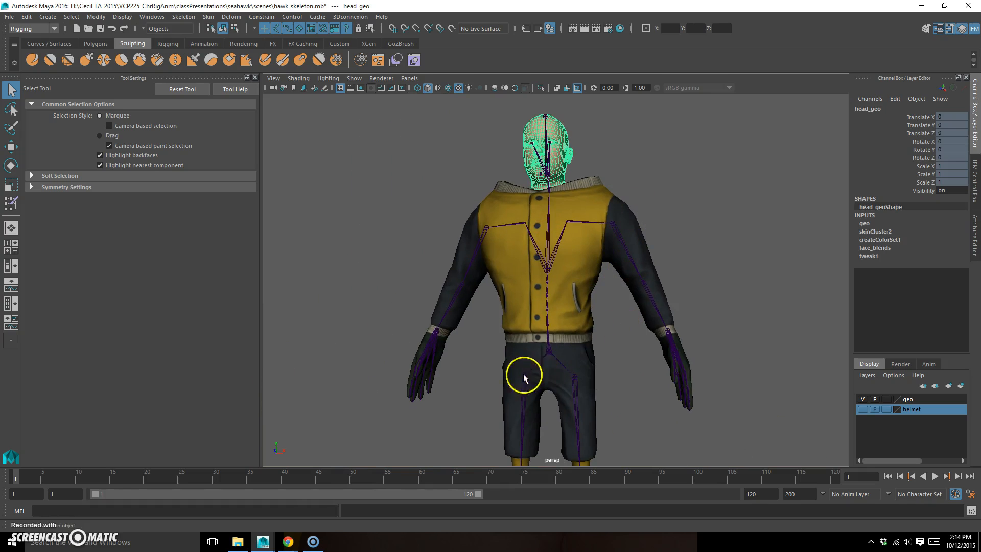
{"action": "right_click_drag", "start_coordinate": [524, 376], "coordinate": [583, 352], "text": "alt"}
{"action": "middle_click_drag", "start_coordinate": [587, 258], "coordinate": [578, 346], "text": "alt"}
{"action": "right_click_drag", "start_coordinate": [557, 329], "coordinate": [664, 307], "text": "alt"}
{"action": "middle_click_drag", "start_coordinate": [565, 269], "coordinate": [583, 424], "text": "alt"}
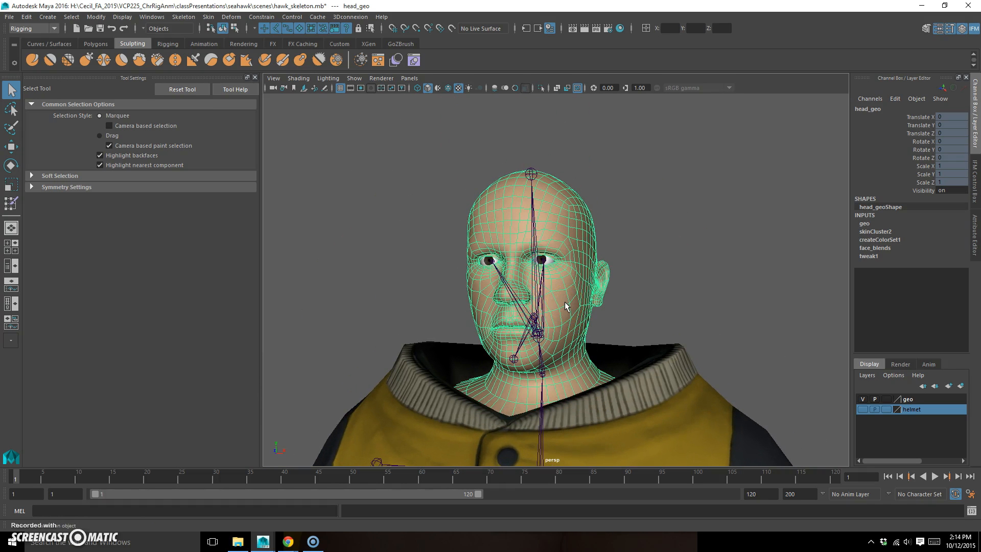
{"action": "right_click_drag", "start_coordinate": [564, 302], "coordinate": [589, 306], "text": "alt"}
{"action": "left_click_drag", "start_coordinate": [632, 292], "coordinate": [546, 310], "text": "alt"}
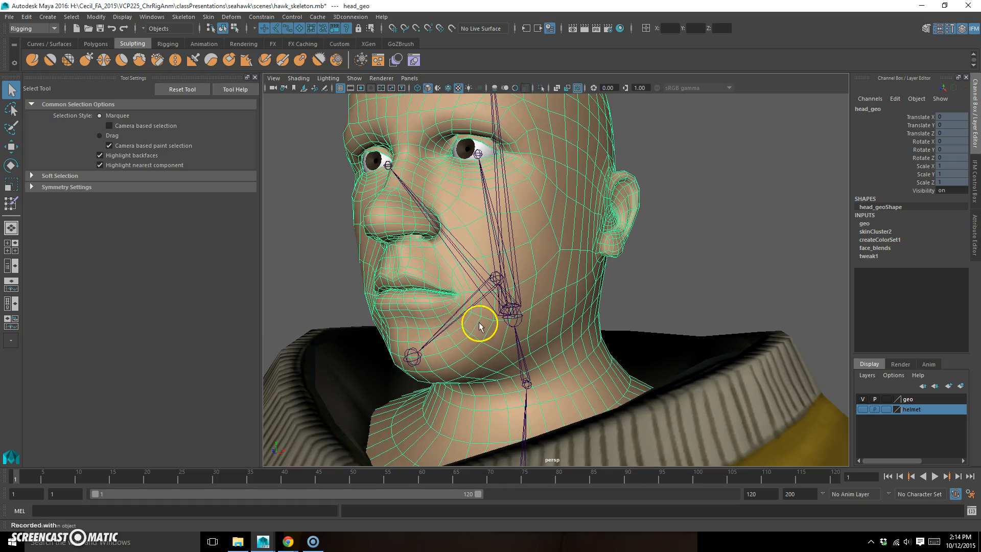
Test the jaw deformation by rotating jaw_c_01_jnt, undo the rotation and clear the selection
{"action": "left_click", "coordinate": [509, 297]}
{"action": "right_click_drag", "start_coordinate": [481, 293], "coordinate": [462, 332], "text": "alt"}
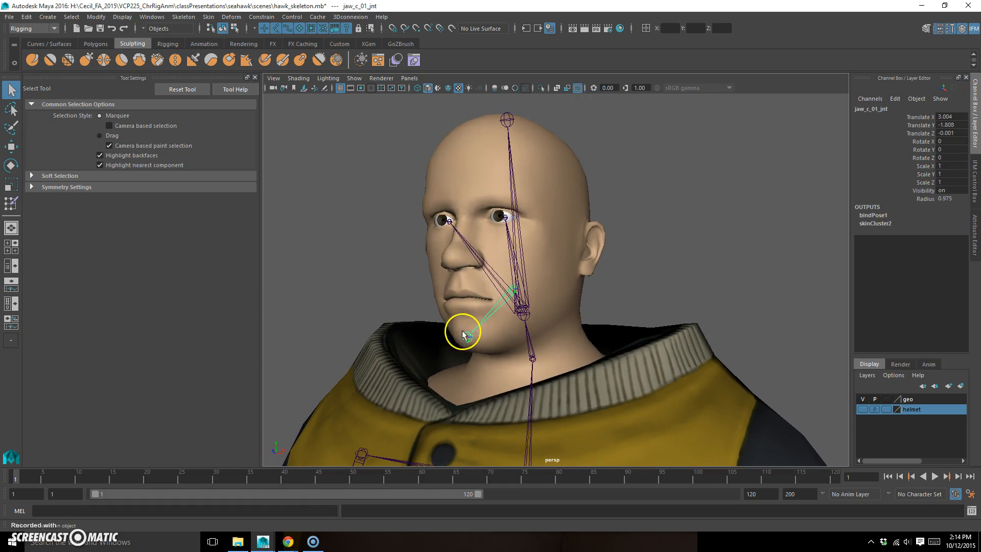
{"action": "key", "text": "e"}
{"action": "left_click_drag", "start_coordinate": [453, 248], "coordinate": [477, 276]}
{"action": "key", "text": "ctrl+z"}
{"action": "left_click", "coordinate": [680, 224]}
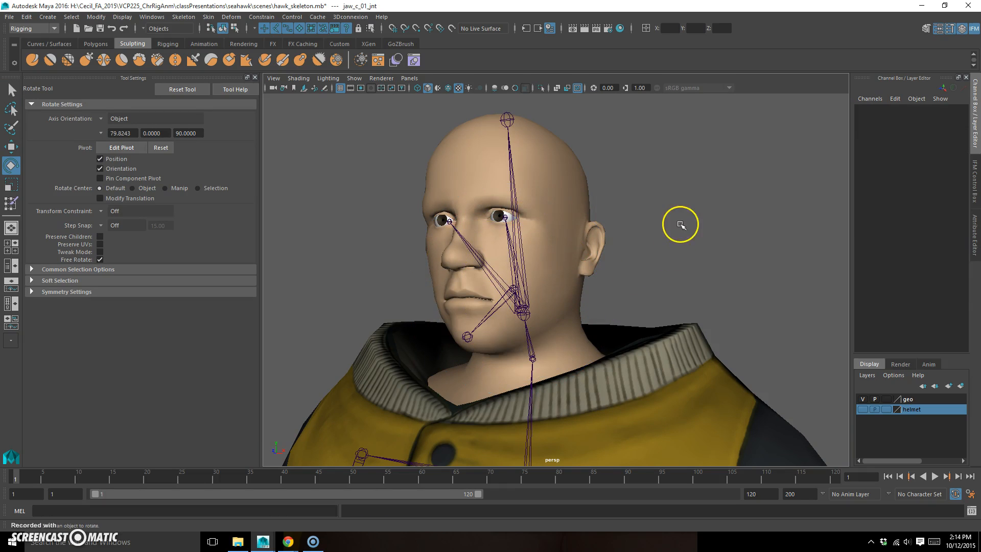
Test the left eye by moving eye_l_01_jnt and undo the move
{"action": "left_click", "coordinate": [499, 215]}
{"action": "key", "text": "w"}
{"action": "left_click_drag", "start_coordinate": [516, 221], "coordinate": [540, 237]}
{"action": "key", "text": "ctrl+z"}
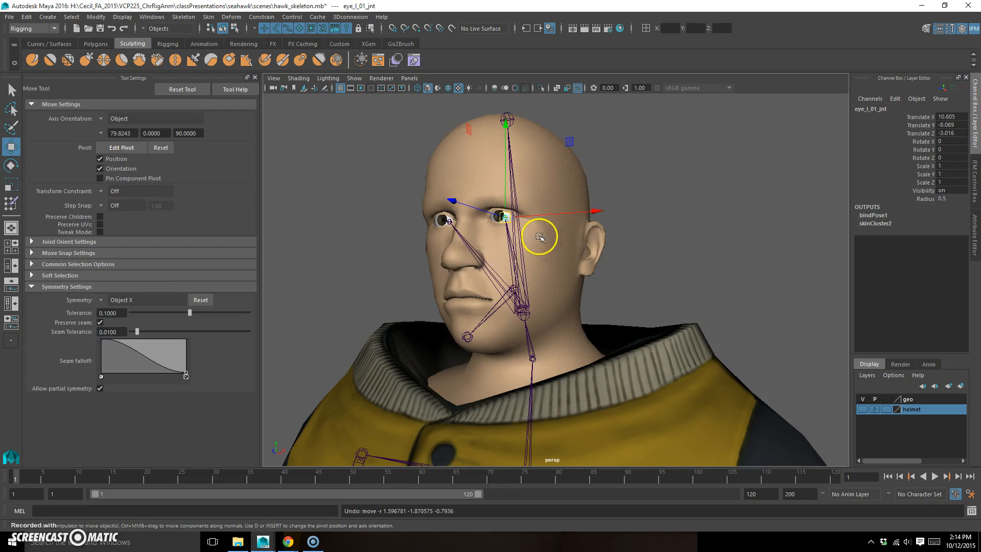
Test the head deformation by rotating head_c_01_jnt and undo the rotation
{"action": "scroll", "coordinate": [494, 260], "scroll_direction": "up", "scroll_amount": 2}
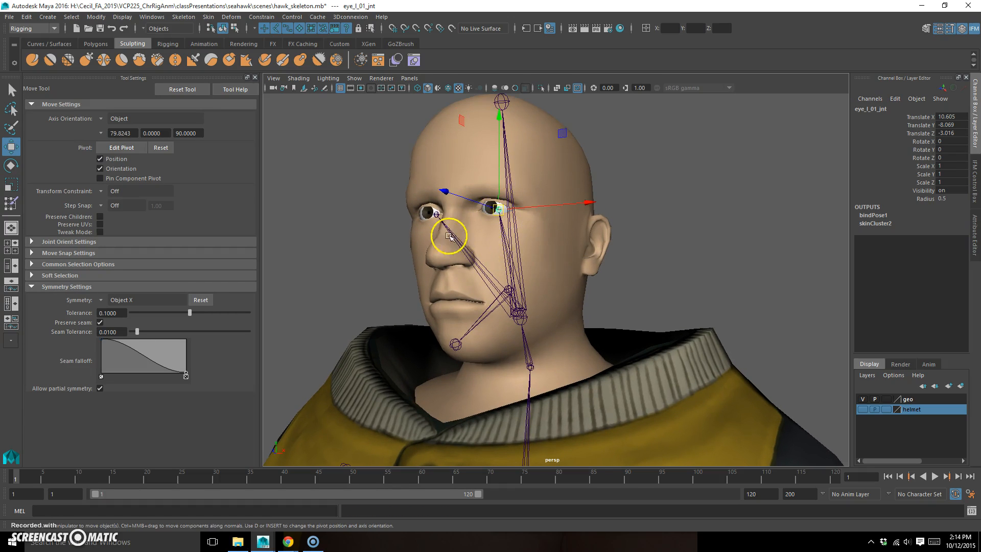
{"action": "left_click", "coordinate": [509, 249]}
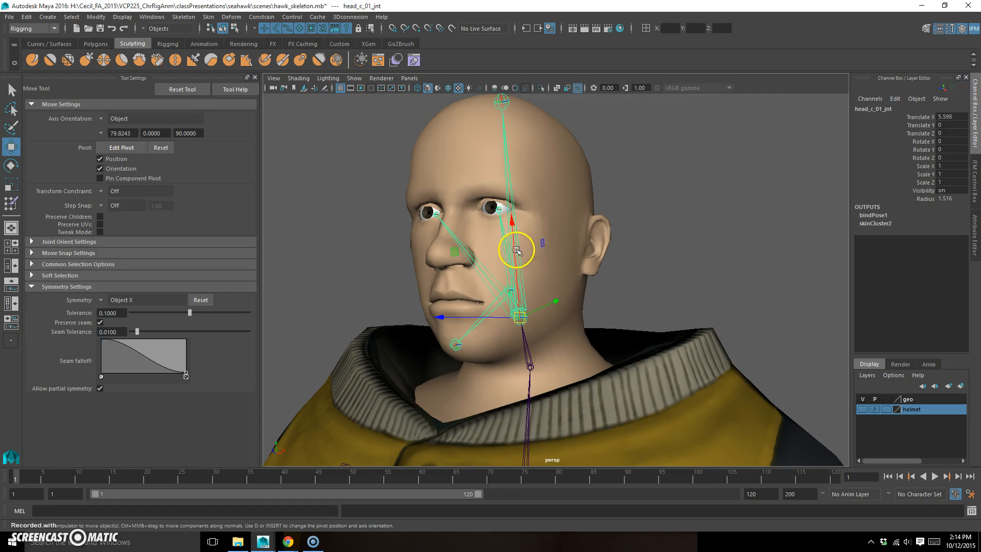
{"action": "key", "text": "e"}
{"action": "left_click_drag", "start_coordinate": [523, 278], "coordinate": [673, 285]}
{"action": "key", "text": "ctrl+z"}
Test the jaw deformation by rotating jaw_c_01_jnt freely and around its Z axis, undoing each rotation
{"action": "left_click_drag", "start_coordinate": [377, 257], "coordinate": [416, 361], "text": "alt"}
{"action": "left_click", "coordinate": [402, 361]}
{"action": "left_click_drag", "start_coordinate": [451, 312], "coordinate": [497, 288]}
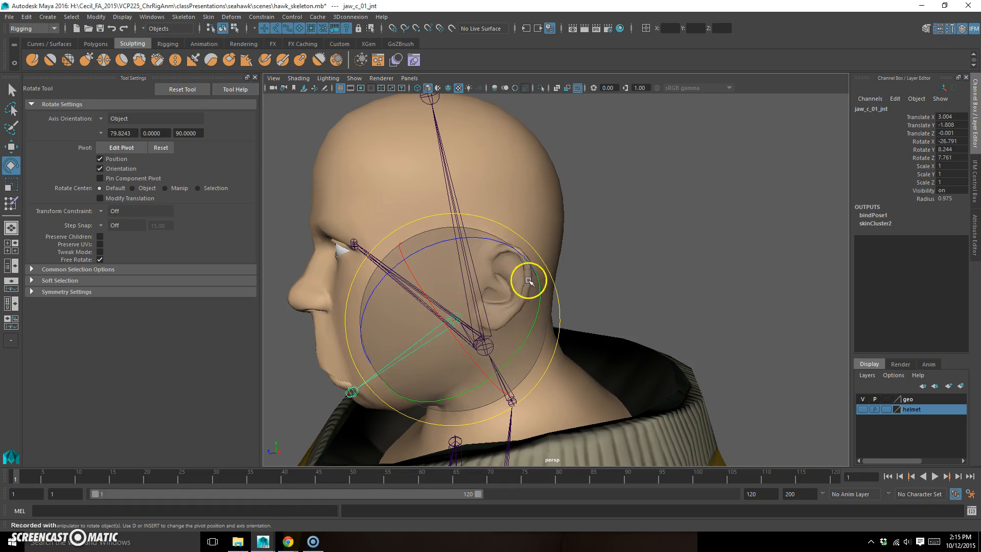
{"action": "key", "text": "ctrl+z"}
{"action": "left_click_drag", "start_coordinate": [407, 269], "coordinate": [414, 264]}
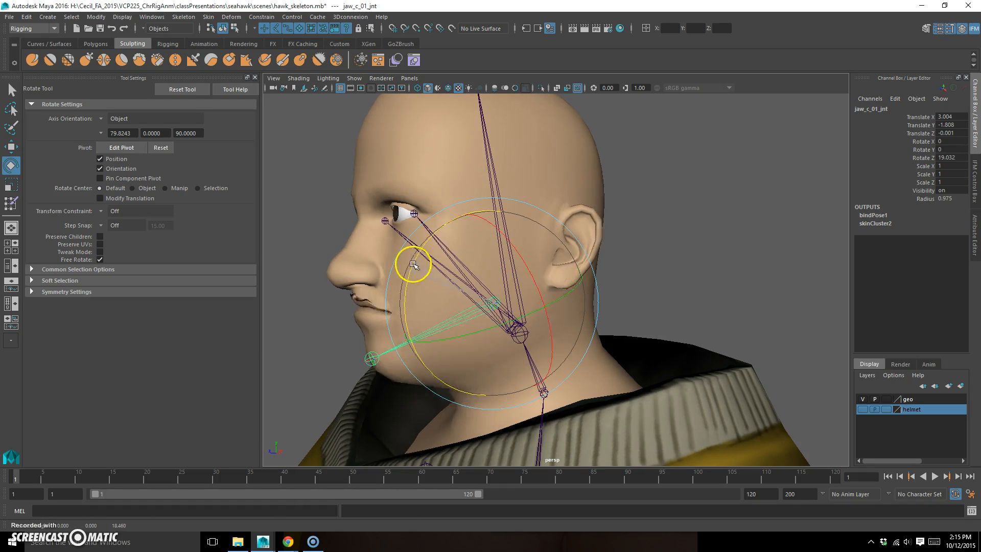
{"action": "key", "text": "ctrl+z"}
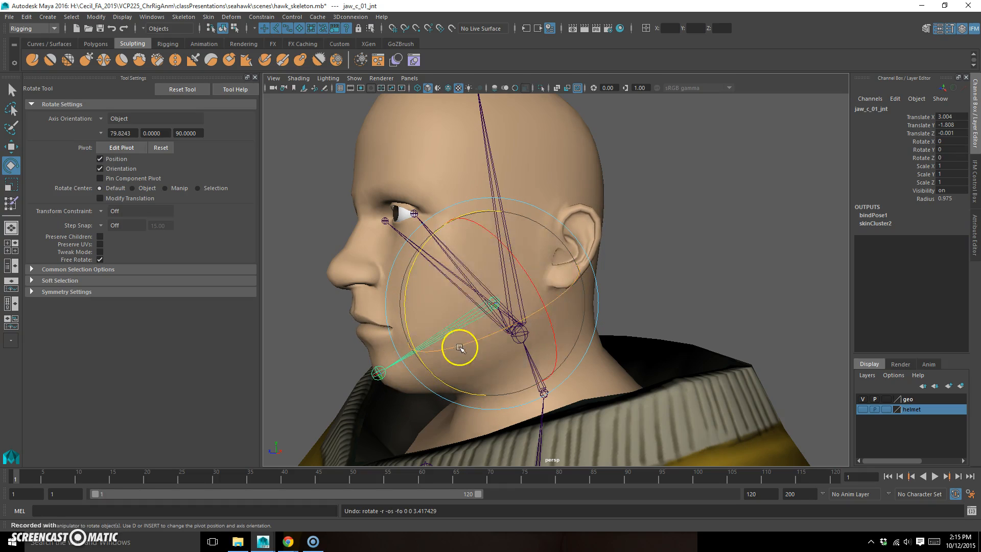
Select the head mesh and switch it to vertex selection
{"action": "left_click", "coordinate": [545, 149]}
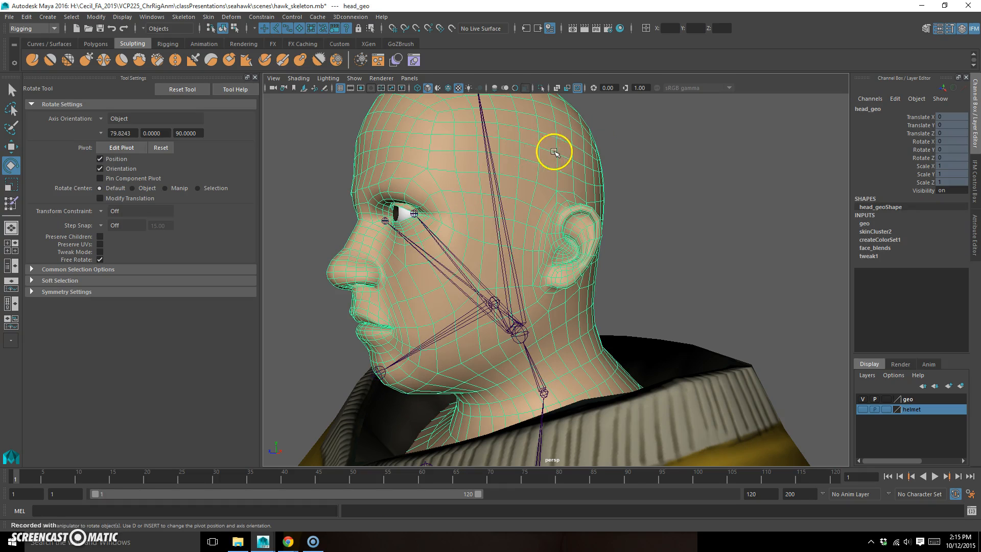
{"action": "left_click_drag", "start_coordinate": [449, 204], "coordinate": [466, 215], "text": "alt"}
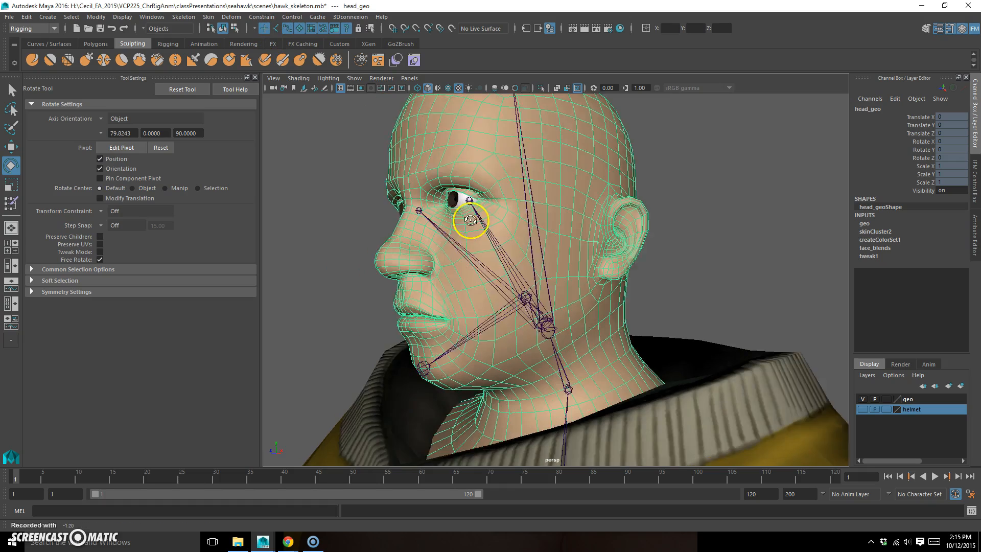
{"action": "scroll", "coordinate": [525, 284], "scroll_direction": "down", "scroll_amount": 3}
{"action": "left_click_drag", "start_coordinate": [525, 285], "coordinate": [613, 280], "text": "alt"}
{"action": "middle_click_drag", "start_coordinate": [613, 281], "coordinate": [590, 262], "text": "alt"}
{"action": "left_click_drag", "start_coordinate": [590, 262], "coordinate": [635, 181], "text": "alt"}
{"action": "right_click_drag", "start_coordinate": [635, 182], "coordinate": [580, 169]}
{"action": "left_click_drag", "start_coordinate": [616, 216], "coordinate": [605, 214], "text": "alt"}
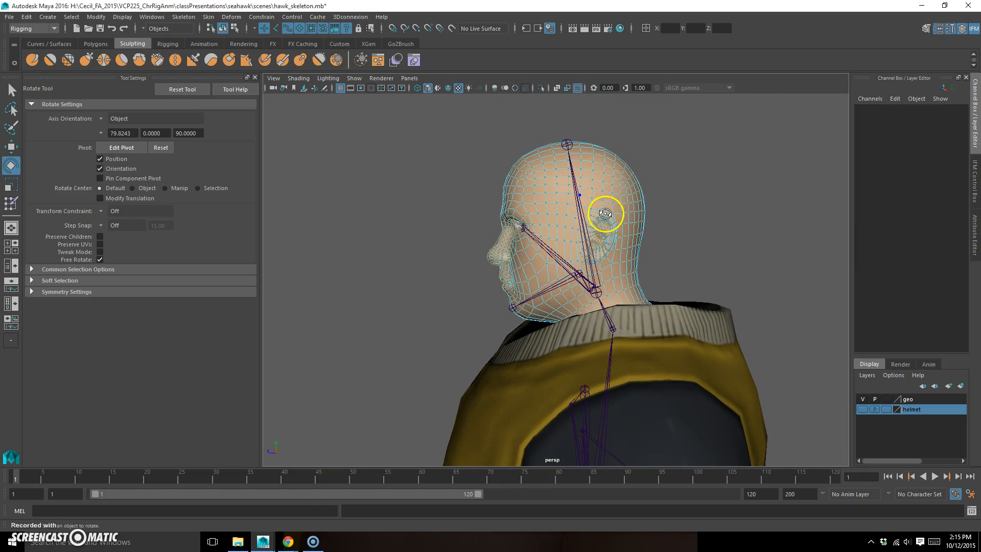
Try to select the head mesh's upper and facial vertices in the perspective view
{"action": "left_click_drag", "start_coordinate": [433, 151], "coordinate": [356, 182], "text": "alt"}
{"action": "left_click_drag", "start_coordinate": [417, 123], "coordinate": [730, 279]}
{"action": "right_click_drag", "start_coordinate": [514, 313], "coordinate": [615, 253], "text": "alt"}
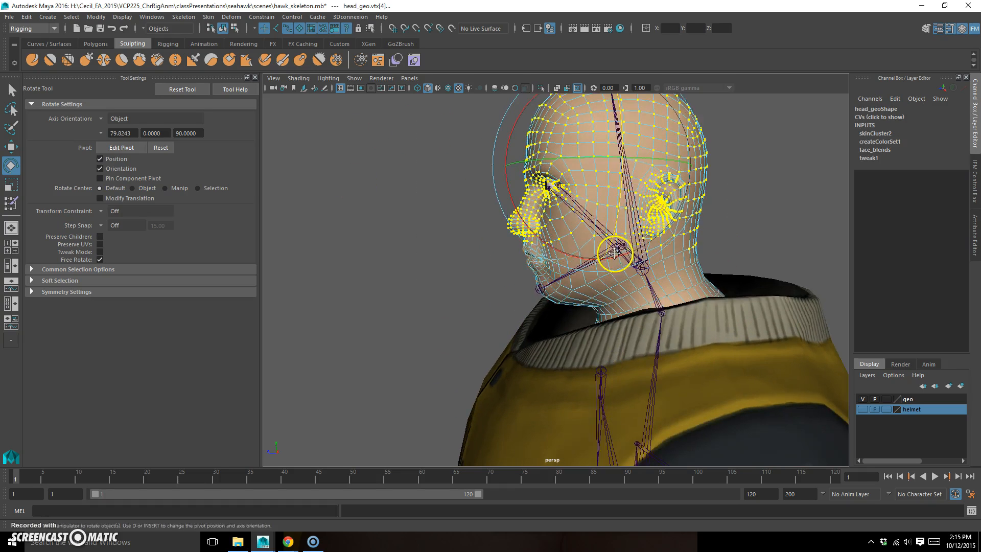
{"action": "left_click_drag", "start_coordinate": [614, 252], "coordinate": [531, 238], "text": "alt"}
{"action": "left_click_drag", "start_coordinate": [374, 156], "coordinate": [569, 261]}
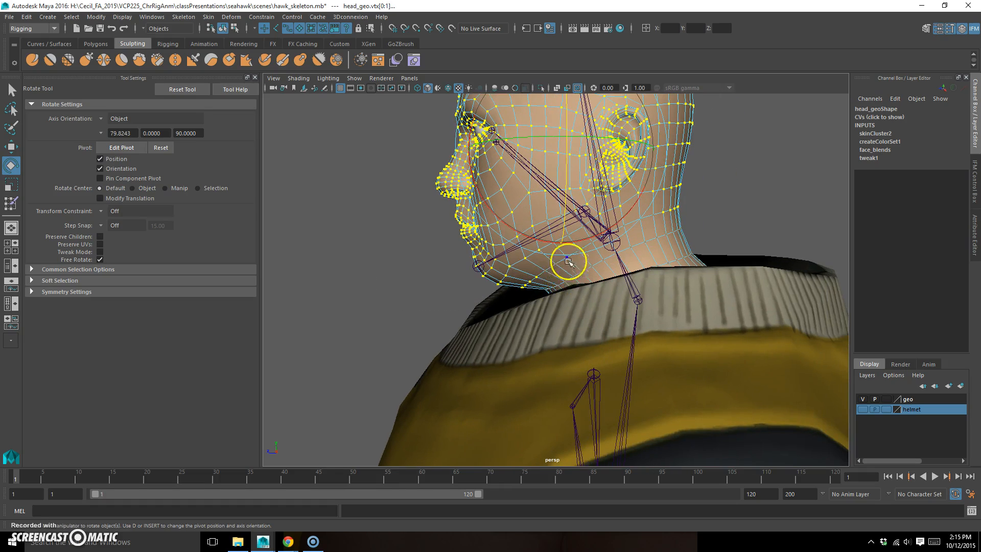
In the side view, select the head mesh's vertices from the crown to the lips, and add those of the cheek, jaw and chin
{"action": "key", "text": "space"}
{"action": "key", "text": "space"}
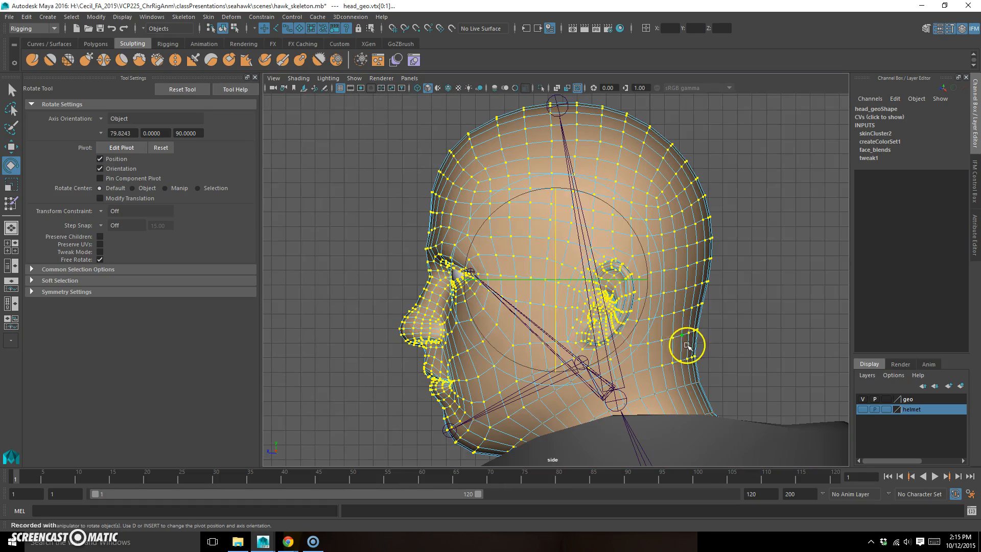
{"action": "middle_click_drag", "start_coordinate": [668, 344], "coordinate": [414, 225], "text": "alt"}
{"action": "left_click_drag", "start_coordinate": [339, 177], "coordinate": [667, 339]}
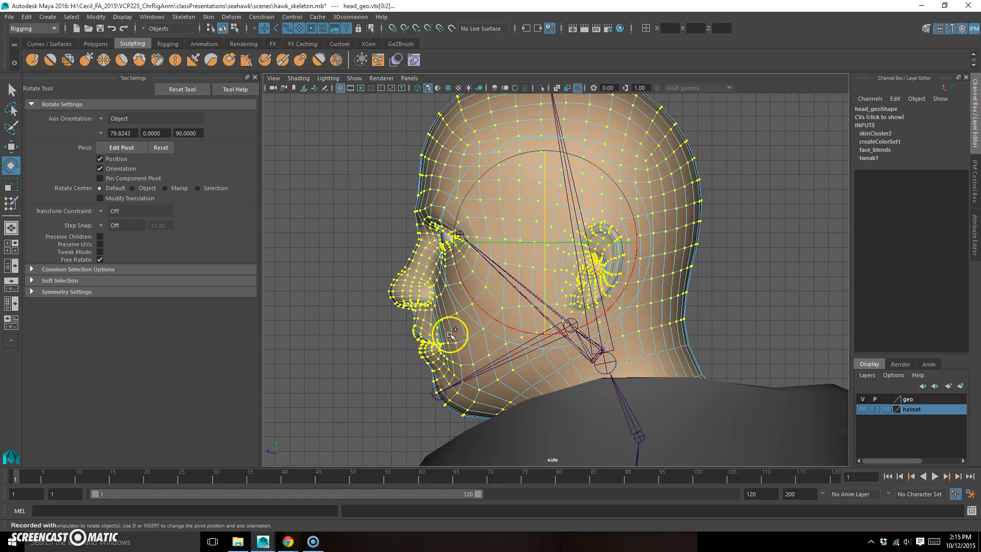
{"action": "left_click_drag", "start_coordinate": [377, 320], "coordinate": [578, 376], "text": "shift"}
{"action": "left_click_drag", "start_coordinate": [431, 338], "coordinate": [554, 383], "text": "shift"}
{"action": "left_click_drag", "start_coordinate": [436, 374], "coordinate": [565, 385], "text": "shift"}
{"action": "key", "text": "F8"}
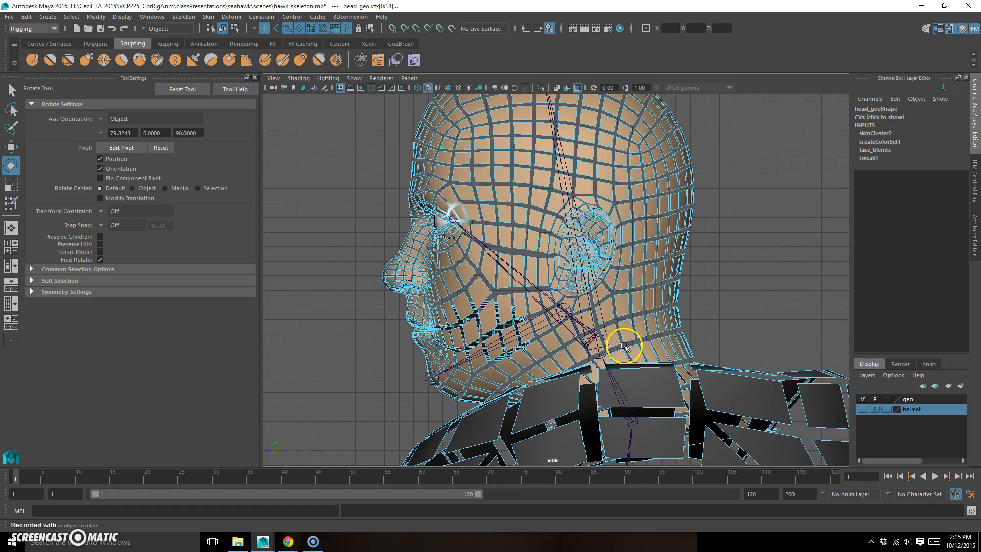
{"action": "left_click", "coordinate": [606, 338]}
{"action": "key", "text": "ctrl+z"}
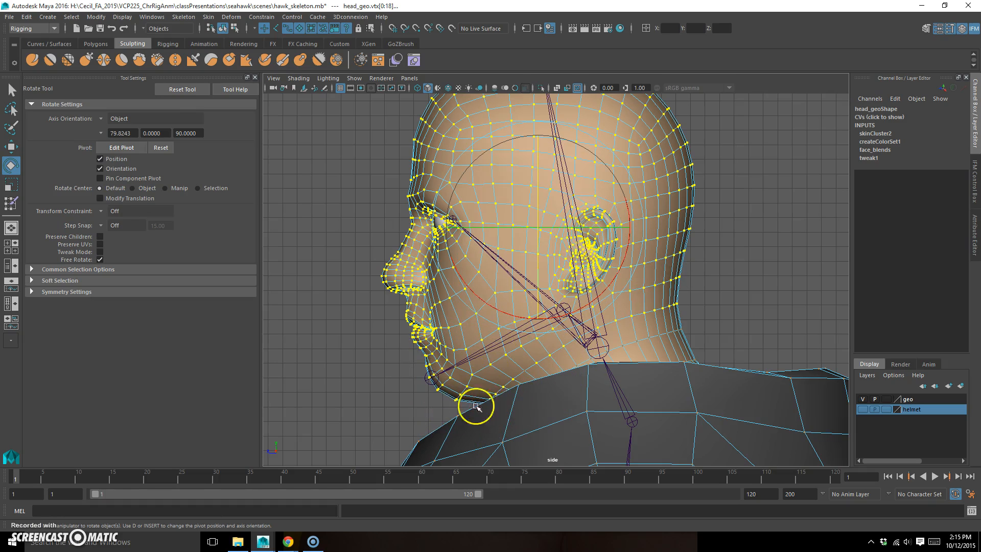
Return to the perspective view and open the Component Editor for the selected head vertices
{"action": "middle_click_drag", "start_coordinate": [560, 341], "coordinate": [543, 348], "text": "alt"}
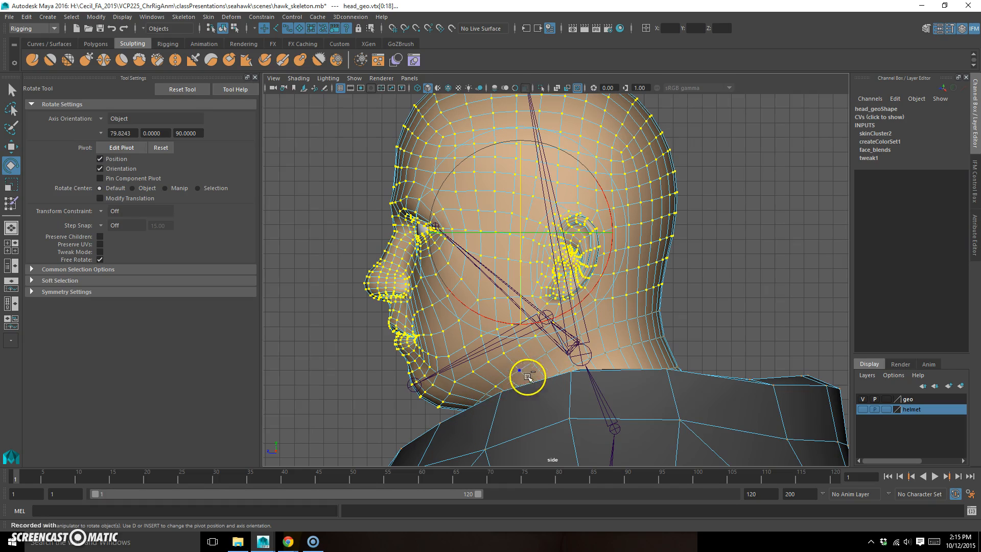
{"action": "key", "text": "space"}
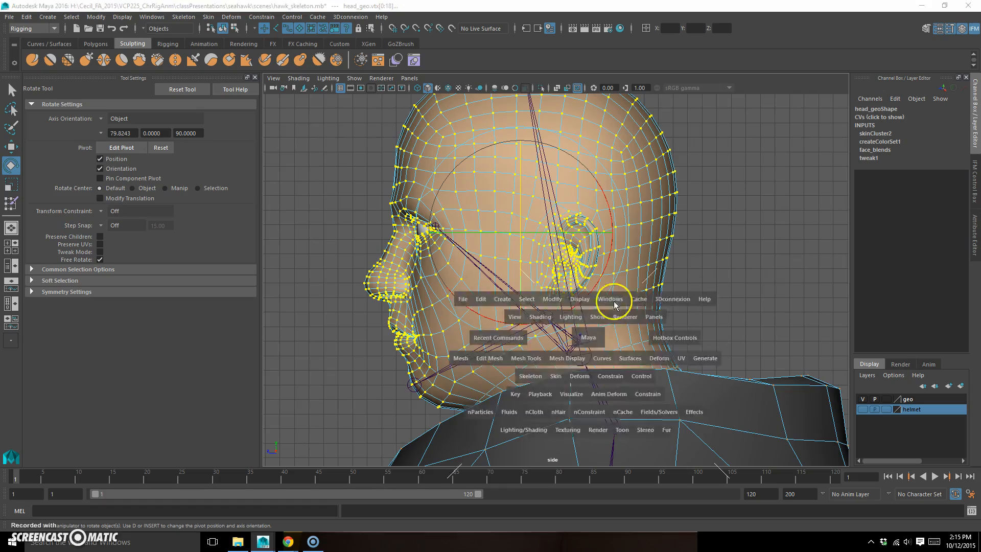
{"action": "key", "text": "space"}
{"action": "left_click_drag", "start_coordinate": [672, 310], "coordinate": [449, 230], "text": "alt"}
{"action": "left_click", "coordinate": [151, 16]}
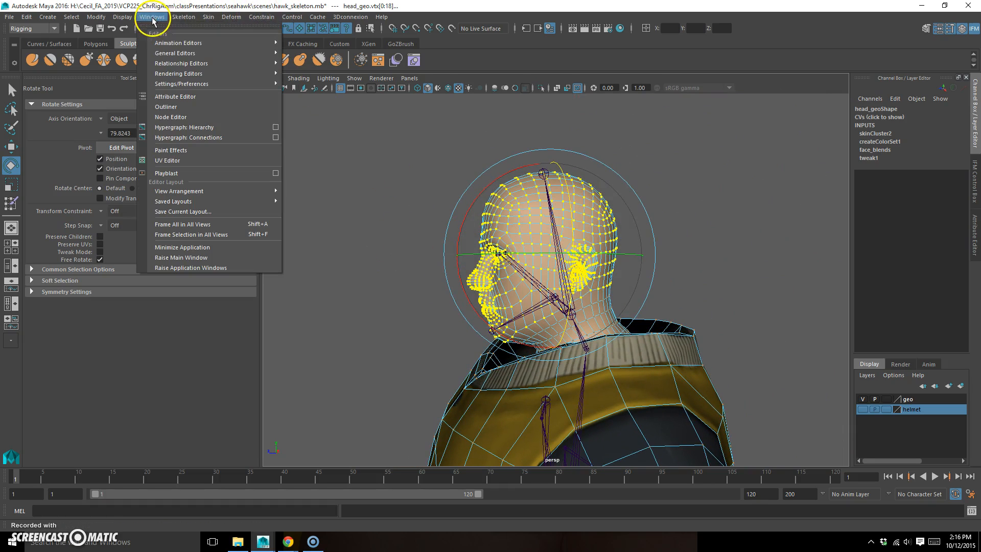
{"action": "mouse_move", "coordinate": [176, 54]}
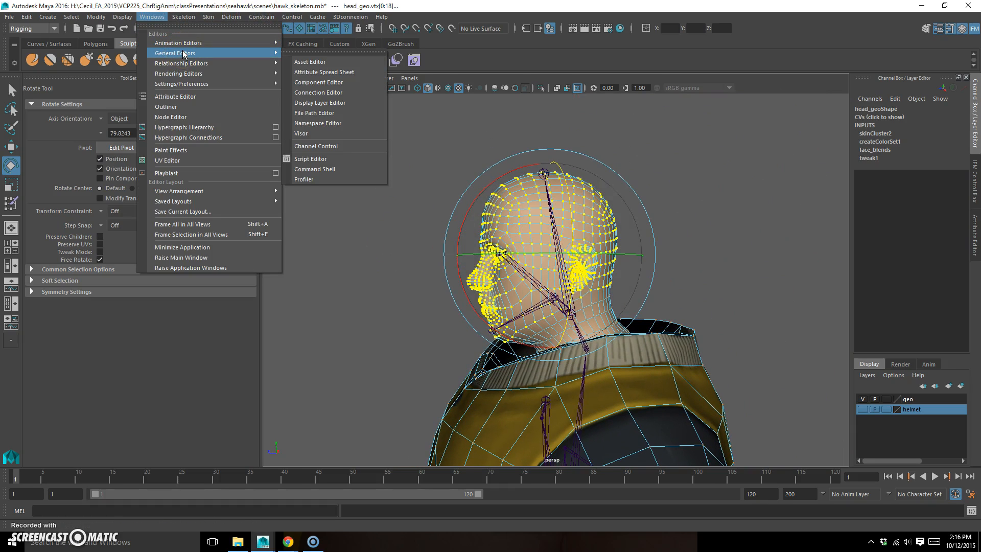
{"action": "left_click", "coordinate": [317, 83]}
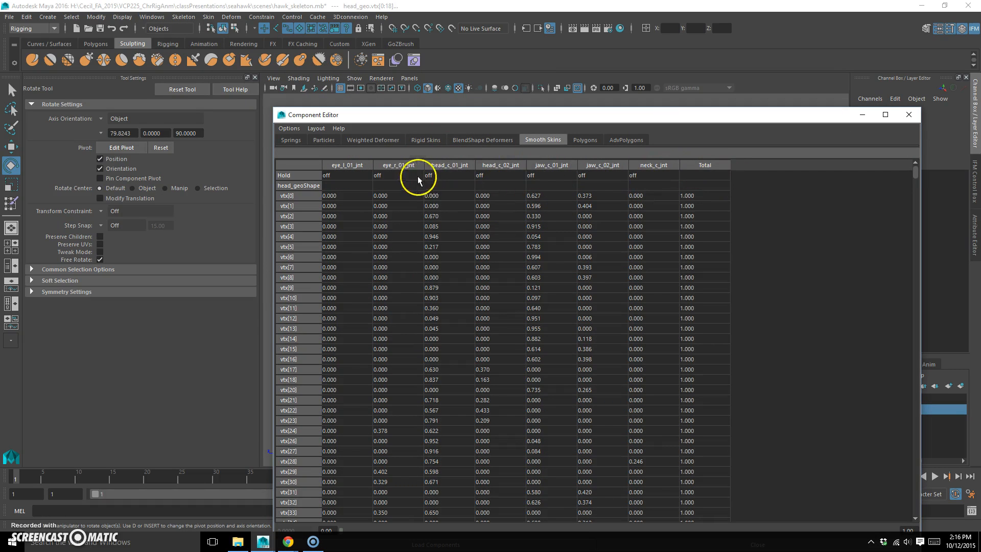
Set the head_c_01_jnt smooth skin weight of all selected vertices to 1 and close the Component Editor
{"action": "double_click", "coordinate": [443, 193]}
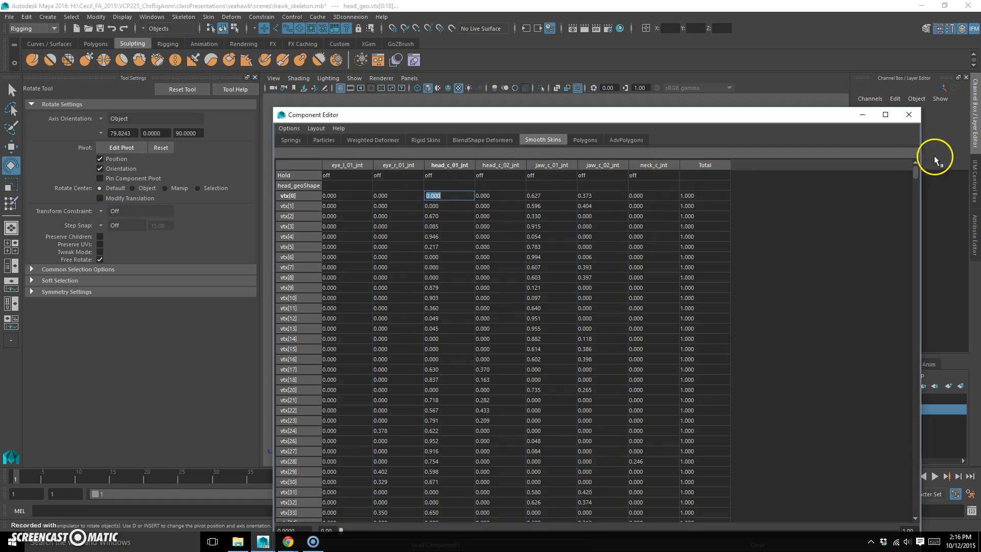
{"action": "left_click_drag", "start_coordinate": [912, 175], "coordinate": [912, 209]}
{"action": "double_click", "coordinate": [454, 194]}
{"action": "left_click_drag", "start_coordinate": [917, 176], "coordinate": [946, 547]}
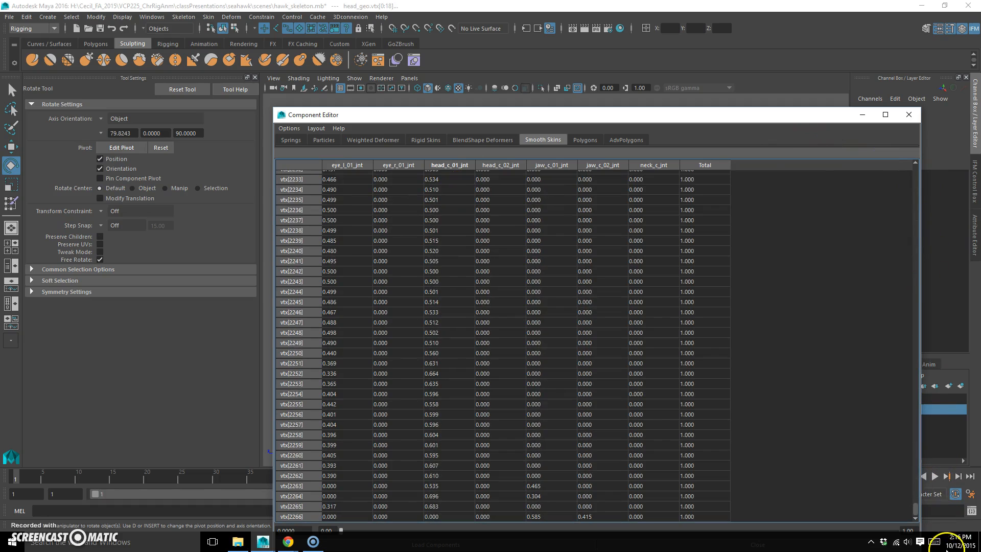
{"action": "left_click", "coordinate": [438, 516], "text": "shift"}
{"action": "type", "text": "1"}
{"action": "key", "text": "Return"}
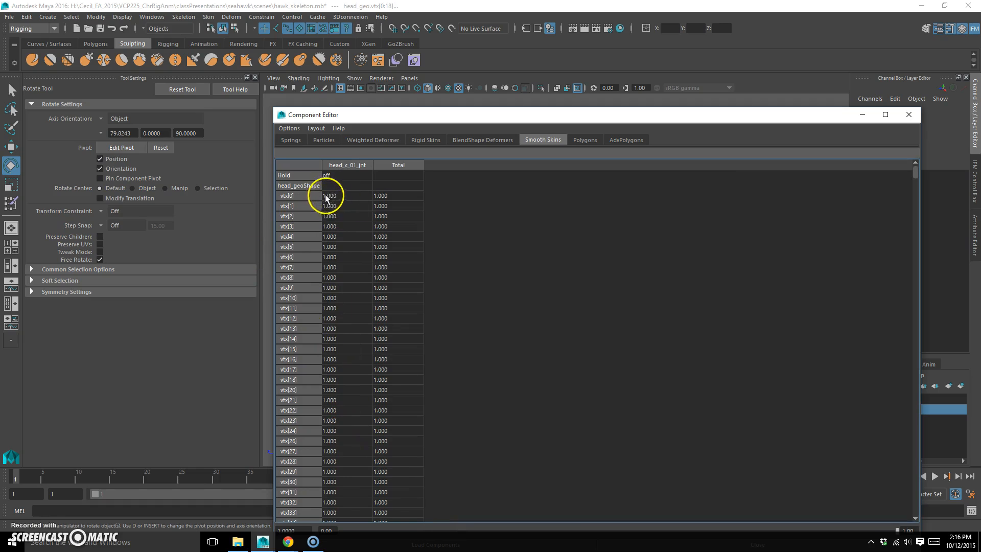
{"action": "left_click", "coordinate": [909, 114]}
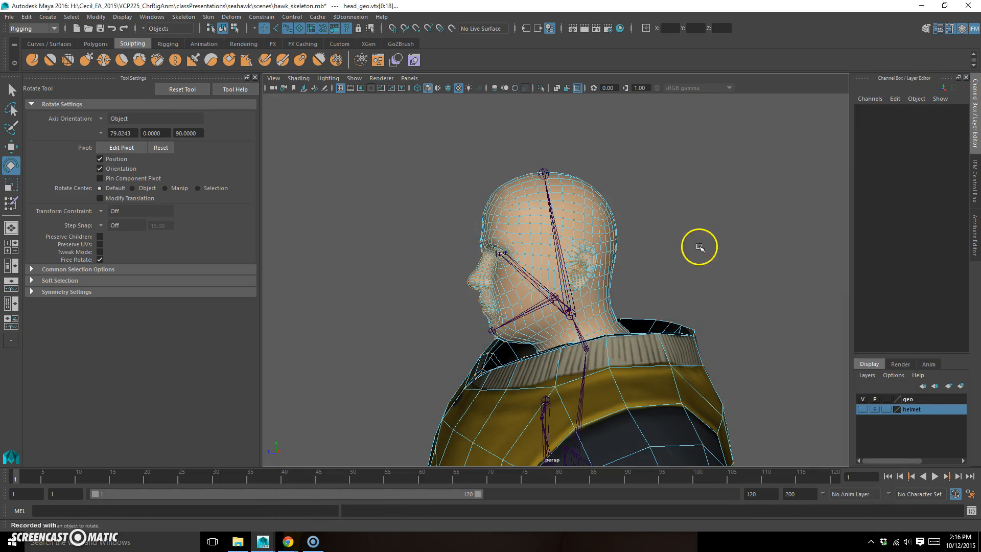
Leave vertex editing of the head mesh and return to object selection
{"action": "left_click", "coordinate": [535, 308]}
{"action": "key", "text": "y"}
{"action": "key", "text": "q"}
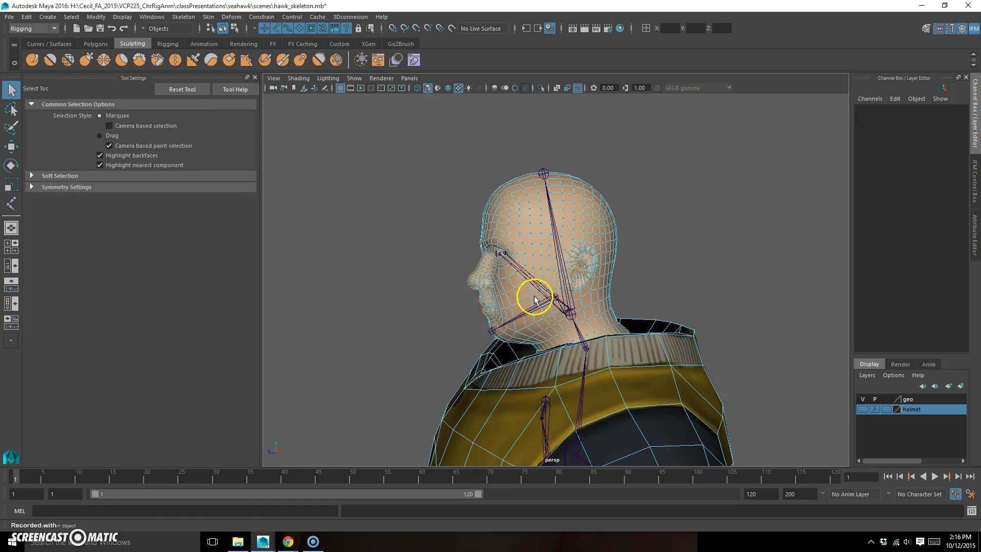
{"action": "left_click", "coordinate": [568, 220]}
Test the new head weights by rotating jaw_c_01_jnt, undo the rotation and clear the selection
{"action": "left_click", "coordinate": [537, 306]}
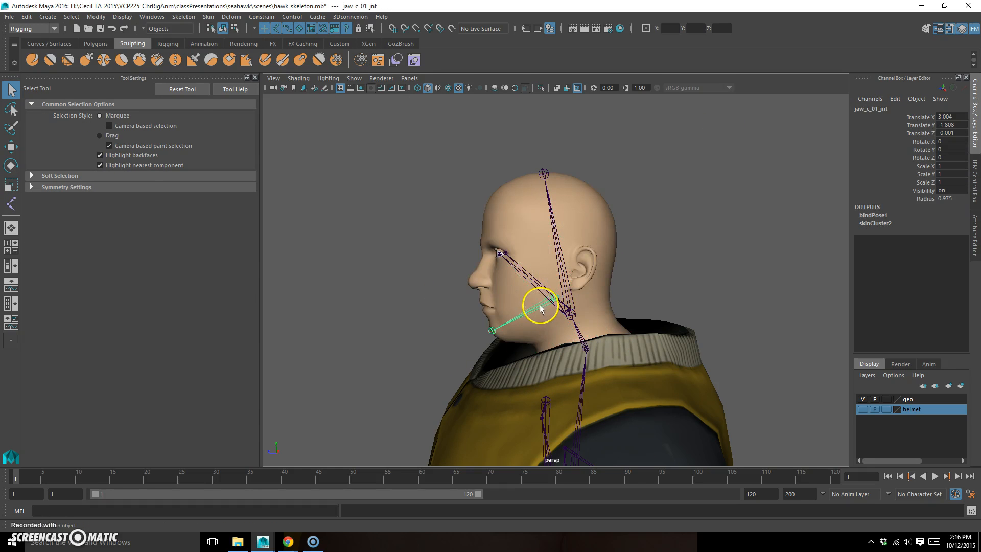
{"action": "key", "text": "e"}
{"action": "left_click_drag", "start_coordinate": [526, 272], "coordinate": [492, 214]}
{"action": "key", "text": "ctrl+z"}
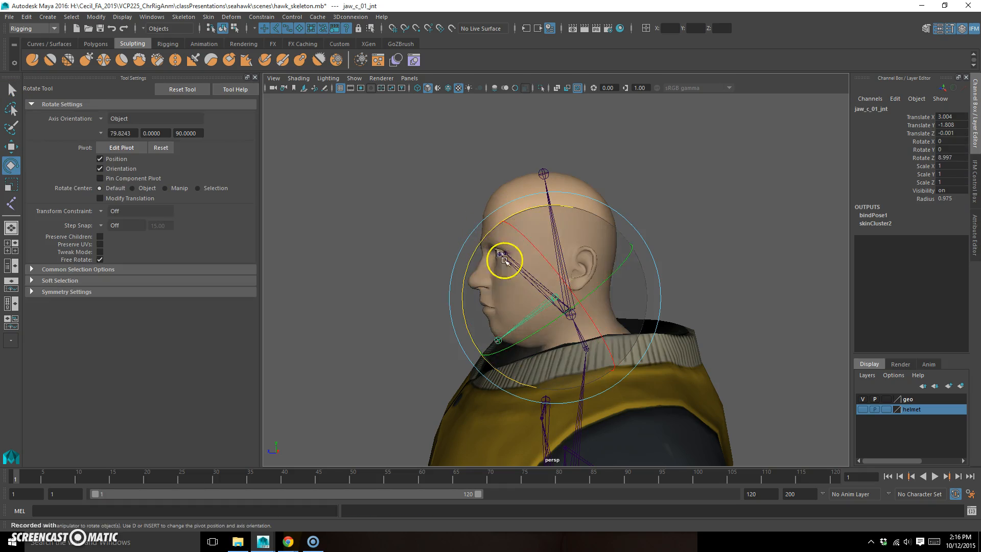
{"action": "left_click_drag", "start_coordinate": [733, 192], "coordinate": [718, 194], "text": "alt"}
{"action": "left_click", "coordinate": [718, 195]}
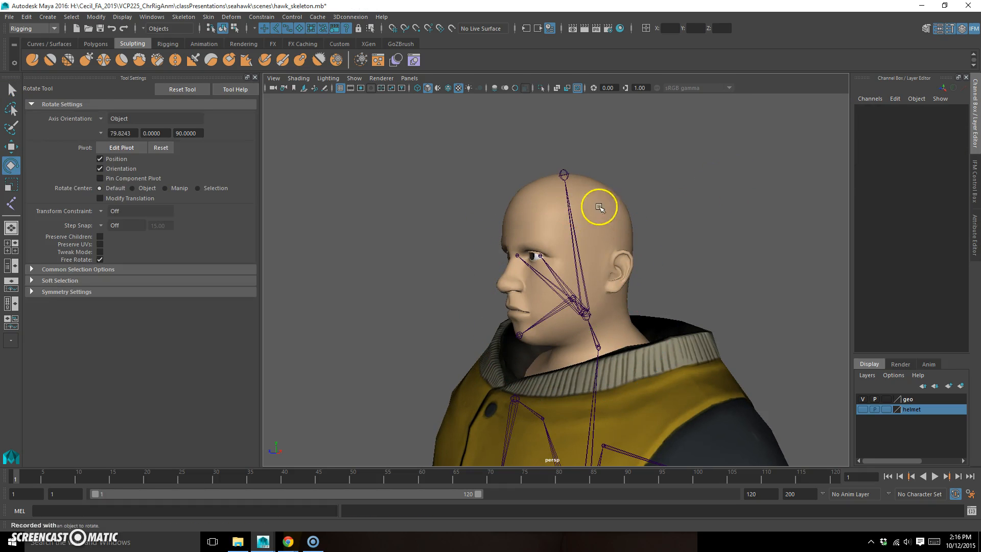
Select the head mesh and examine the mouth and jaw area up close
{"action": "left_click", "coordinate": [527, 219]}
{"action": "left_click_drag", "start_coordinate": [468, 337], "coordinate": [621, 291], "text": "alt"}
{"action": "scroll", "coordinate": [575, 327], "scroll_direction": "up", "scroll_amount": 5}
{"action": "middle_click_drag", "start_coordinate": [576, 327], "coordinate": [721, 262], "text": "alt"}
{"action": "scroll", "coordinate": [571, 309], "scroll_direction": "down", "scroll_amount": 3}
{"action": "scroll", "coordinate": [572, 309], "scroll_direction": "up", "scroll_amount": 5}
{"action": "left_click_drag", "start_coordinate": [720, 263], "coordinate": [705, 269], "text": "alt"}
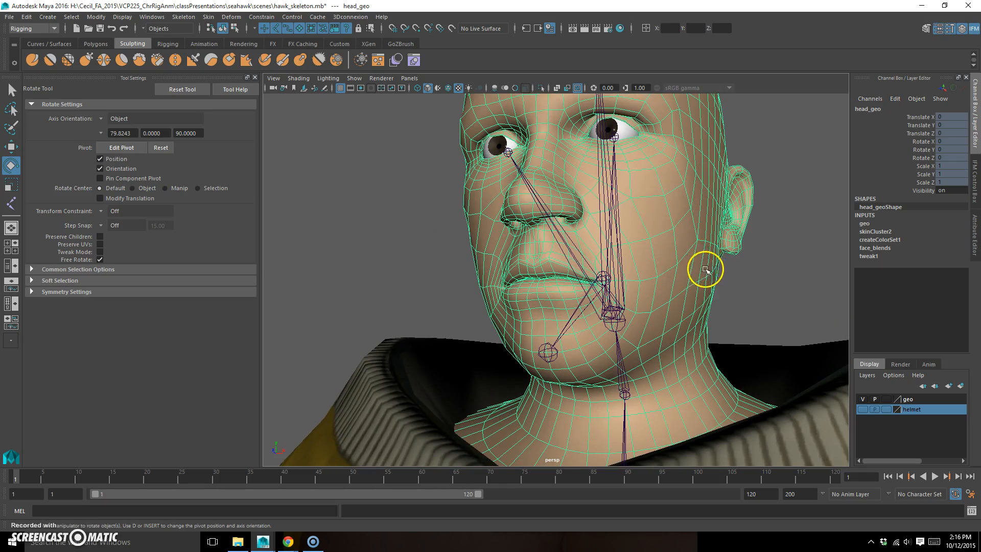
Key jaw_c_01_jnt at frame 1 and rotate it to about 39° in Z at frame 15
{"action": "left_click", "coordinate": [588, 296]}
{"action": "left_click", "coordinate": [18, 481]}
{"action": "key", "text": "s"}
{"action": "left_click_drag", "start_coordinate": [19, 482], "coordinate": [113, 477]}
{"action": "scroll", "coordinate": [676, 271], "scroll_direction": "down", "scroll_amount": 2}
{"action": "left_click_drag", "start_coordinate": [569, 241], "coordinate": [658, 364]}
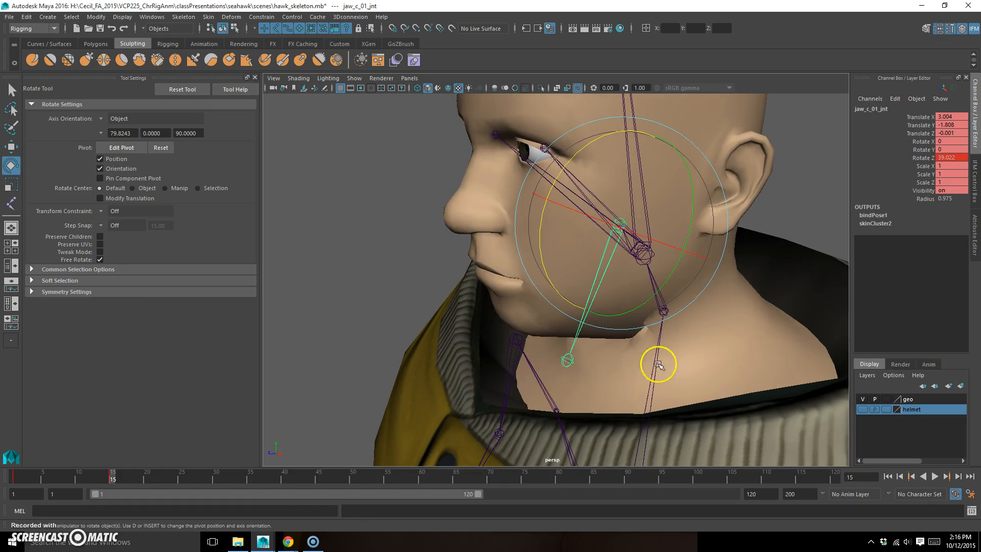
Select the head mesh, examine the jaw deformation and move the timeline back to frame 3
{"action": "left_click", "coordinate": [729, 381]}
{"action": "left_click_drag", "start_coordinate": [729, 380], "coordinate": [576, 296], "text": "alt"}
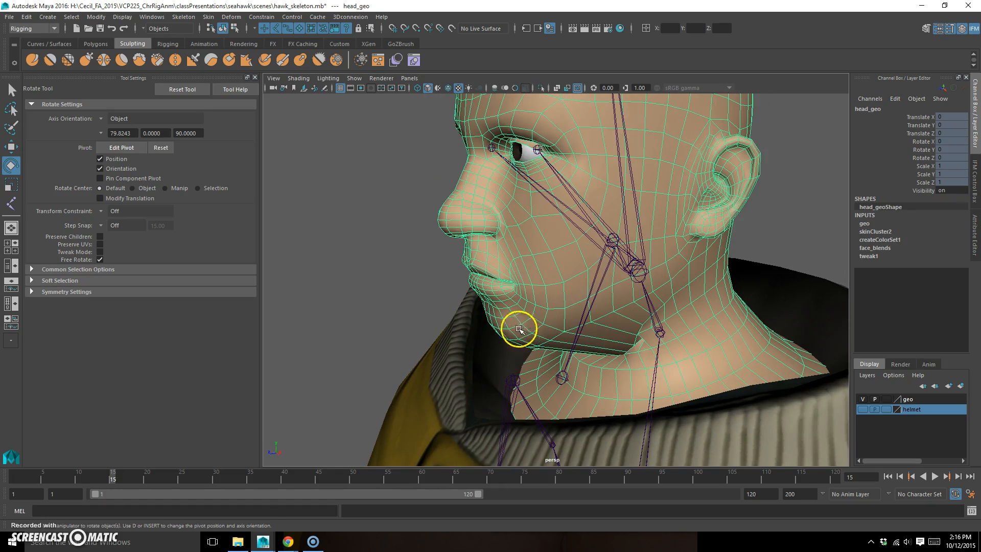
{"action": "left_click_drag", "start_coordinate": [106, 468], "coordinate": [28, 477]}
Switch the head mesh to vertex selection and select the vertices around the jawline and upper neck
{"action": "left_click_drag", "start_coordinate": [625, 398], "coordinate": [623, 394], "text": "alt"}
{"action": "right_click_drag", "start_coordinate": [584, 327], "coordinate": [526, 259]}
{"action": "left_click_drag", "start_coordinate": [526, 259], "coordinate": [545, 313], "text": "alt"}
{"action": "left_click_drag", "start_coordinate": [506, 429], "coordinate": [788, 289]}
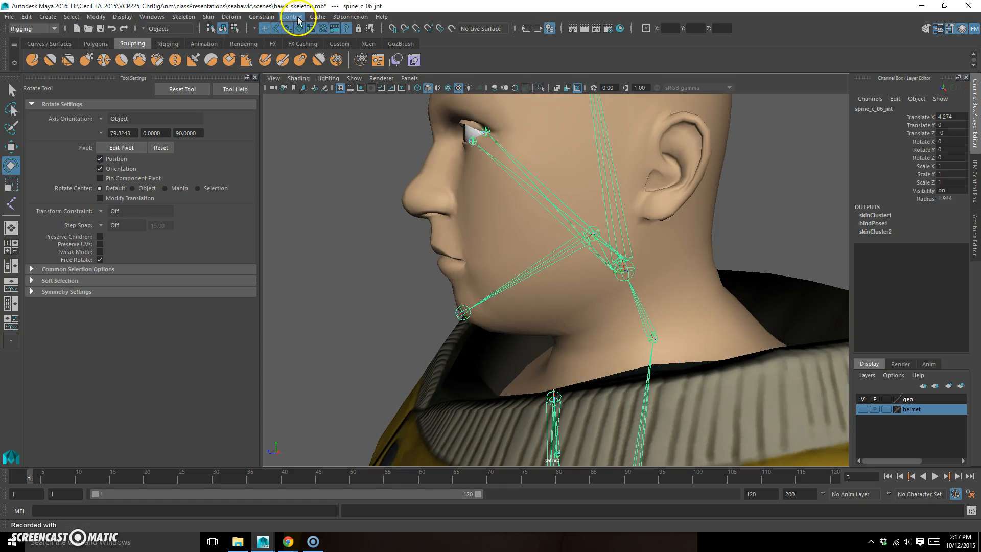
{"action": "right_click_drag", "start_coordinate": [575, 329], "coordinate": [565, 324]}
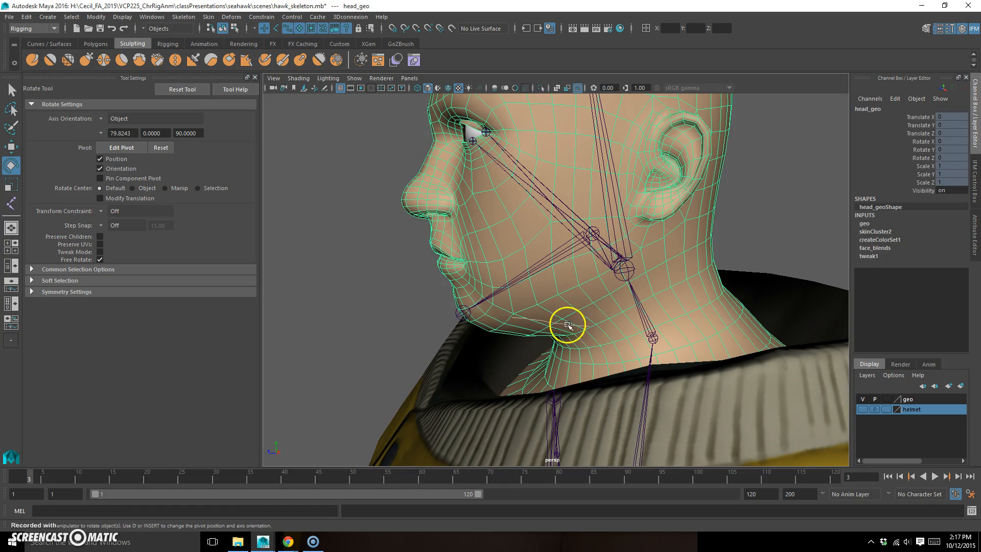
{"action": "left_click_drag", "start_coordinate": [490, 405], "coordinate": [763, 280]}
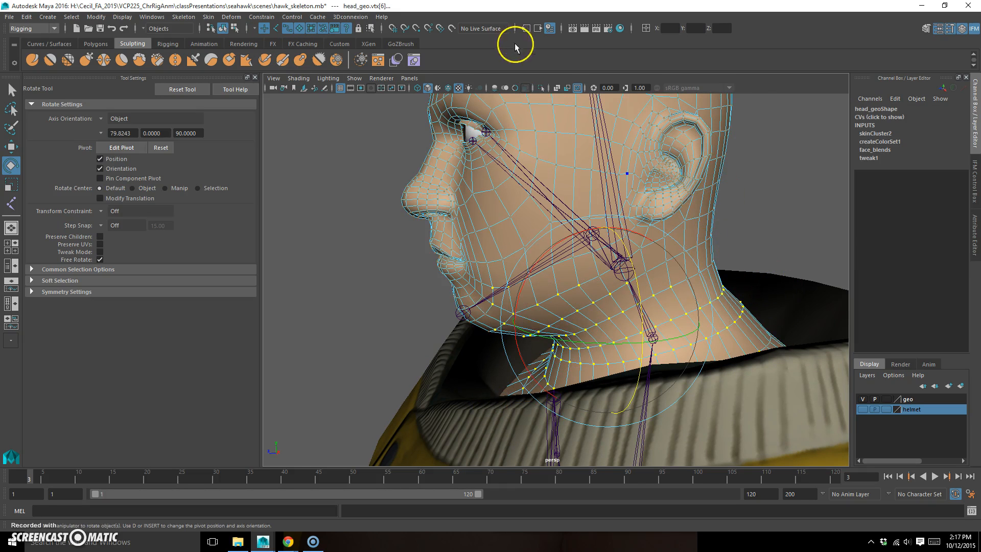
Open the Component Editor to show the smooth skin weights of the selected jawline and neck vertices
{"action": "left_click", "coordinate": [152, 17]}
{"action": "mouse_move", "coordinate": [215, 42]}
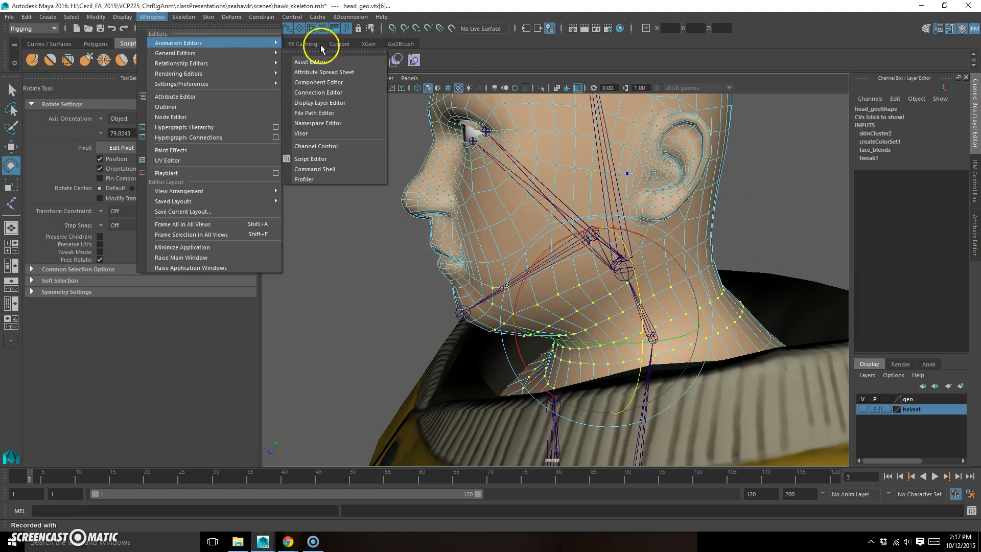
{"action": "left_click", "coordinate": [341, 83]}
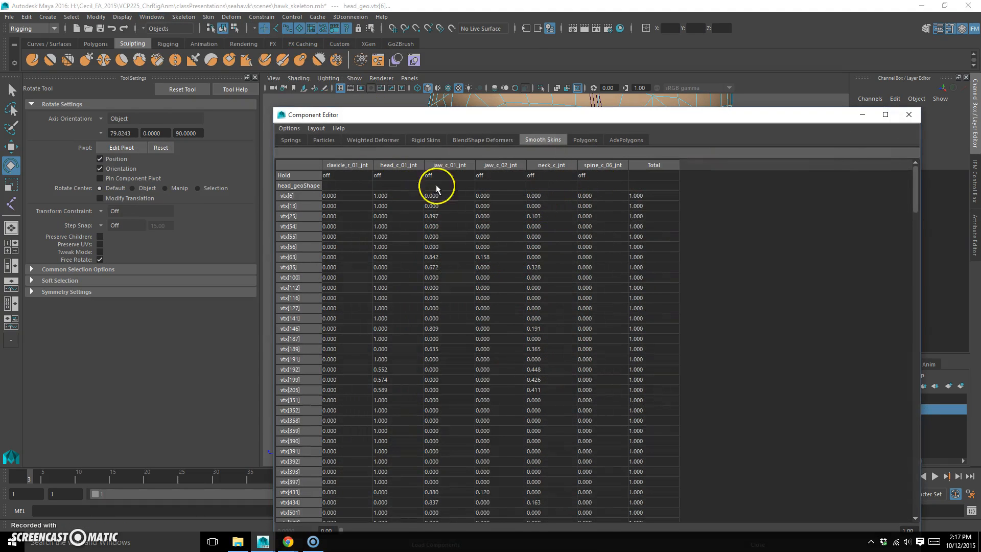
Set the jaw_c_01_jnt and jaw_c_02_jnt weights of all selected vertices to 0 and close the Component Editor
{"action": "left_click", "coordinate": [429, 195]}
{"action": "left_click_drag", "start_coordinate": [914, 196], "coordinate": [918, 542]}
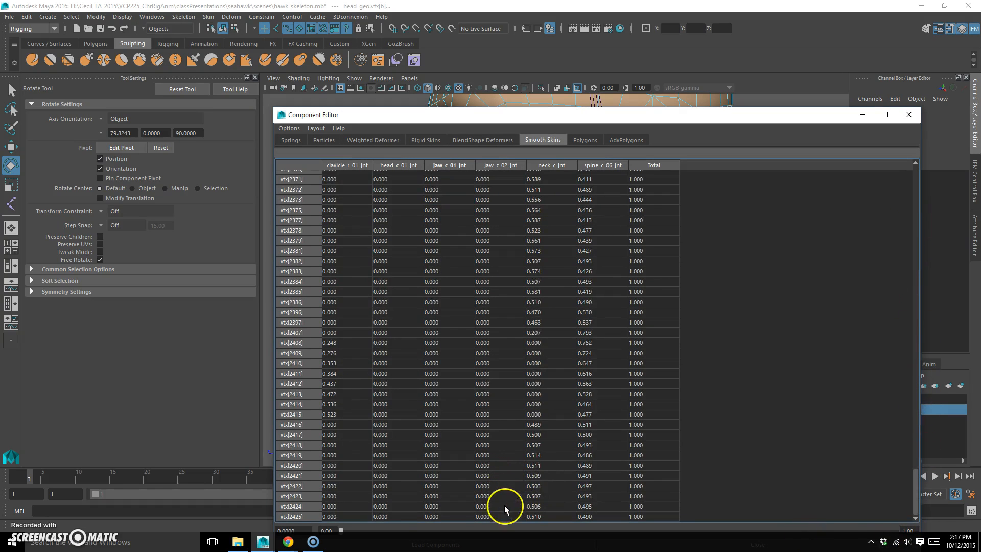
{"action": "left_click", "coordinate": [491, 516], "text": "shift"}
{"action": "type", "text": "0"}
{"action": "key", "text": "Return"}
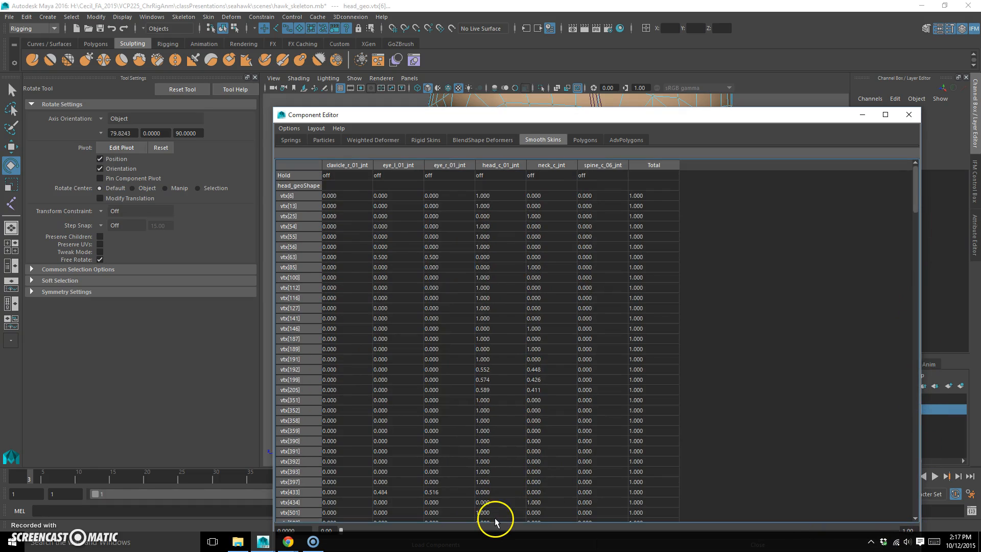
{"action": "left_click", "coordinate": [908, 114]}
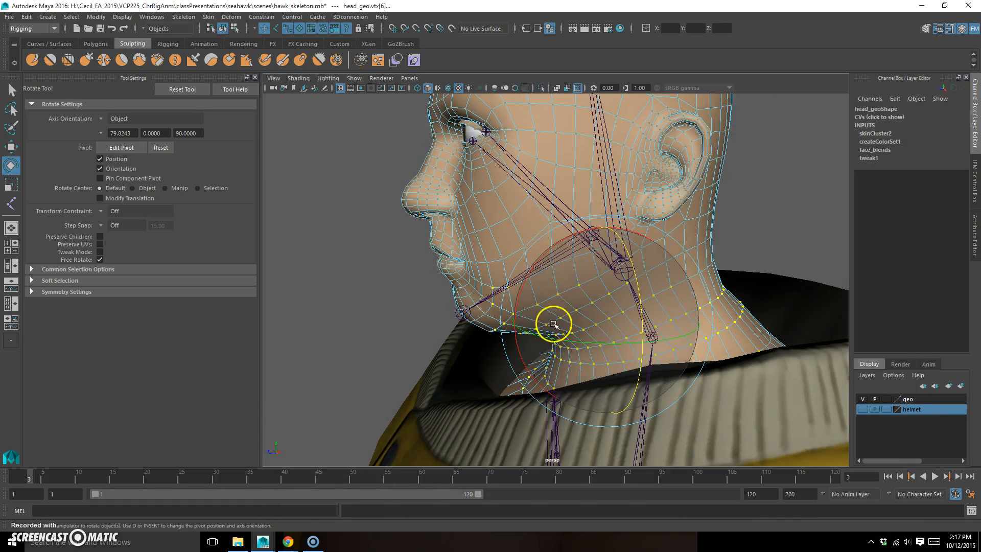
Return to frame 1, switch the head mesh back to object mode and start the Paint Skin Weights tool
{"action": "left_click_drag", "start_coordinate": [38, 477], "coordinate": [15, 454]}
{"action": "left_click_drag", "start_coordinate": [503, 249], "coordinate": [524, 191], "text": "alt"}
{"action": "key", "text": "F8"}
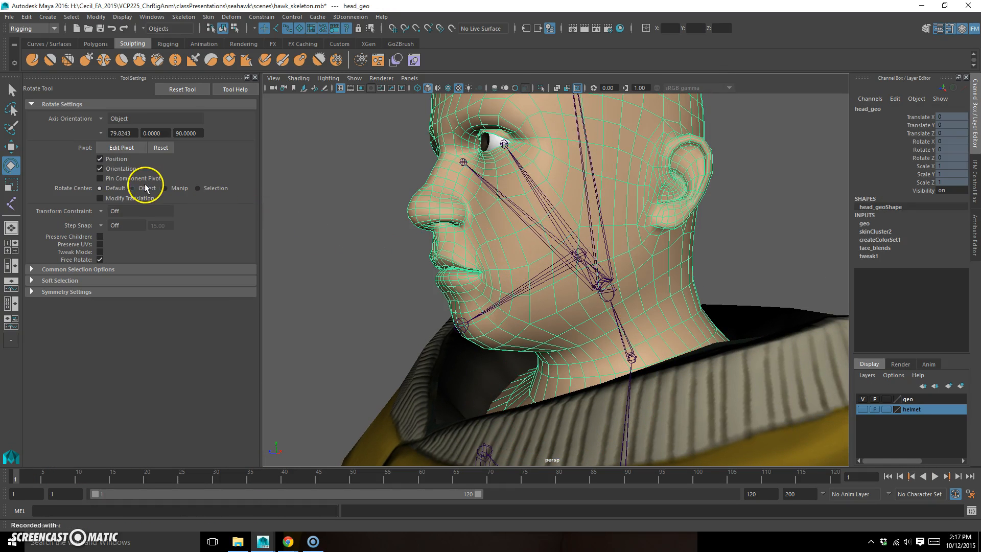
{"action": "right_click_drag", "start_coordinate": [508, 251], "coordinate": [462, 228]}
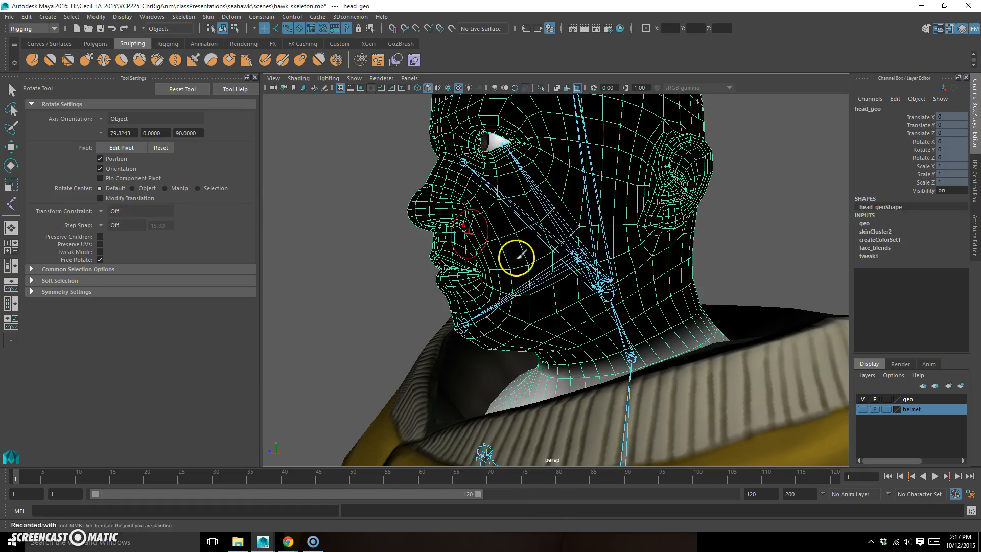
Choose jaw_c_01_jnt as the influence to paint on the head mesh
{"action": "left_click", "coordinate": [99, 114]}
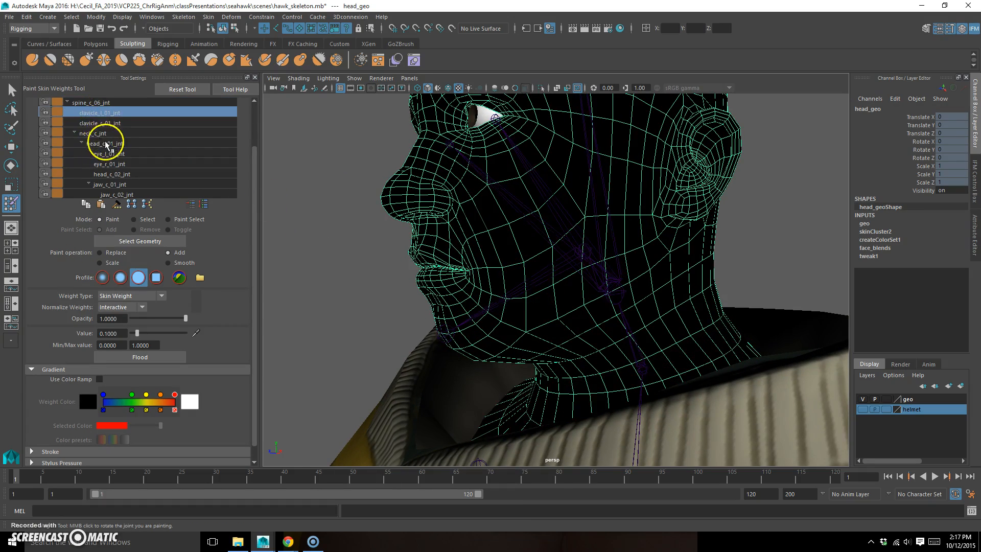
{"action": "key", "text": "Down"}
{"action": "key", "text": "Down"}
{"action": "key", "text": "Down"}
{"action": "key", "text": "Down"}
{"action": "key", "text": "Down"}
{"action": "key", "text": "Down"}
{"action": "key", "text": "Down"}
Set the weight brush to Replace with a value of 1 and adjust its size for the mouth area
{"action": "left_click_drag", "start_coordinate": [380, 376], "coordinate": [424, 358], "text": "alt"}
{"action": "right_click_drag", "start_coordinate": [424, 358], "coordinate": [585, 342], "text": "alt"}
{"action": "middle_click_drag", "start_coordinate": [584, 342], "coordinate": [524, 329], "text": "alt"}
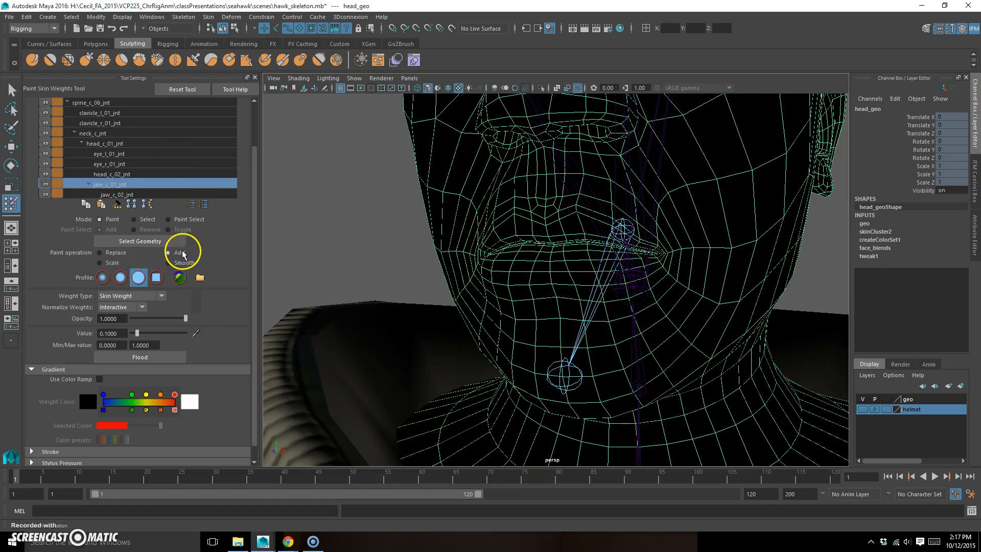
{"action": "left_click_drag", "start_coordinate": [140, 334], "coordinate": [236, 338]}
{"action": "middle_click_drag", "start_coordinate": [699, 276], "coordinate": [680, 289], "text": "alt"}
{"action": "right_click_drag", "start_coordinate": [681, 289], "coordinate": [708, 292], "text": "alt"}
{"action": "key", "text": "b"}
{"action": "mouse_move", "coordinate": [522, 342]}
{"action": "left_mouse_down"}
{"action": "mouse_move", "coordinate": [525, 330]}
{"action": "mouse_move", "coordinate": [514, 333]}
{"action": "left_mouse_up"}
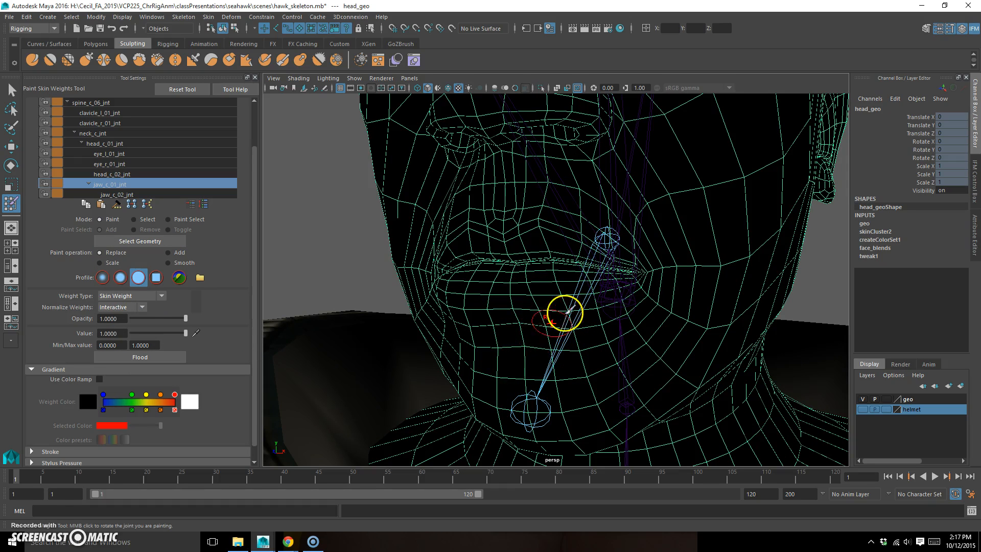
Paint full jaw_c_01_jnt weight over the chin and lower face up to the lower lip
{"action": "left_click_drag", "start_coordinate": [535, 359], "coordinate": [553, 344], "text": "alt"}
{"action": "middle_click_drag", "start_coordinate": [656, 319], "coordinate": [619, 327], "text": "alt"}
{"action": "left_click_drag", "start_coordinate": [688, 328], "coordinate": [617, 335], "text": "alt"}
{"action": "right_click_drag", "start_coordinate": [617, 335], "coordinate": [666, 322], "text": "alt"}
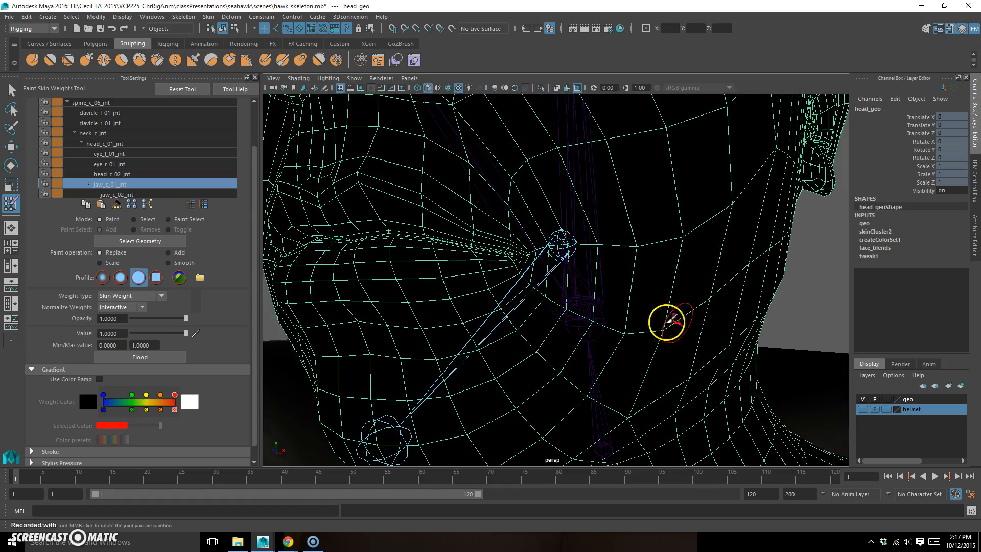
{"action": "mouse_move", "coordinate": [612, 259]}
{"action": "left_mouse_down", "text": "alt"}
{"action": "mouse_move", "coordinate": [627, 256]}
{"action": "mouse_move", "coordinate": [616, 263]}
{"action": "left_mouse_up", "text": "alt"}
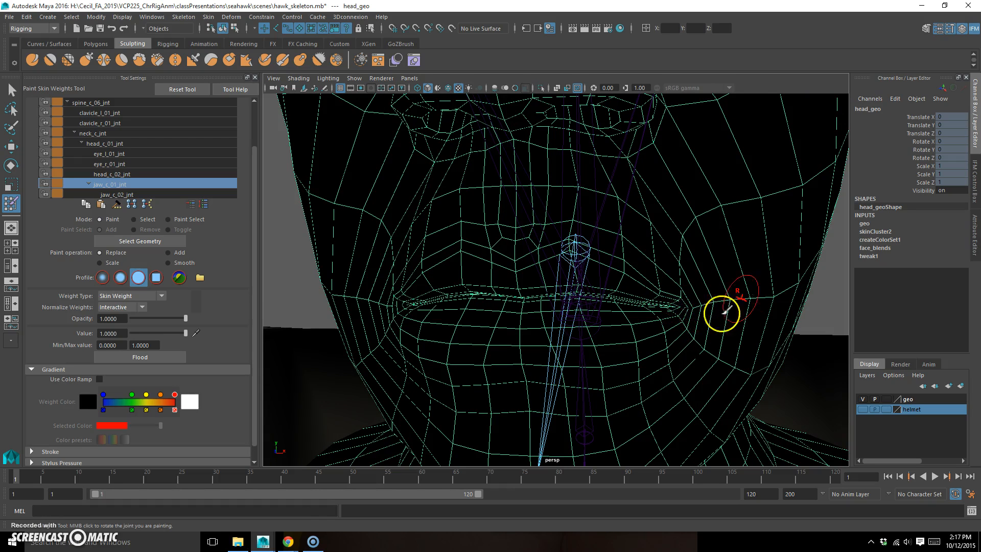
{"action": "mouse_move", "coordinate": [747, 376]}
{"action": "left_mouse_down", "text": "alt"}
{"action": "mouse_move", "coordinate": [681, 341]}
{"action": "mouse_move", "coordinate": [639, 284]}
{"action": "mouse_move", "coordinate": [599, 300]}
{"action": "mouse_move", "coordinate": [587, 343]}
{"action": "mouse_move", "coordinate": [540, 368]}
{"action": "mouse_move", "coordinate": [523, 302]}
{"action": "mouse_move", "coordinate": [467, 288]}
{"action": "mouse_move", "coordinate": [497, 333]}
{"action": "mouse_move", "coordinate": [543, 455]}
{"action": "mouse_move", "coordinate": [449, 372]}
{"action": "mouse_move", "coordinate": [420, 320]}
{"action": "mouse_move", "coordinate": [409, 348]}
{"action": "mouse_move", "coordinate": [400, 324]}
{"action": "mouse_move", "coordinate": [400, 389]}
{"action": "mouse_move", "coordinate": [632, 430]}
{"action": "mouse_move", "coordinate": [647, 451]}
{"action": "left_mouse_up", "text": "alt"}
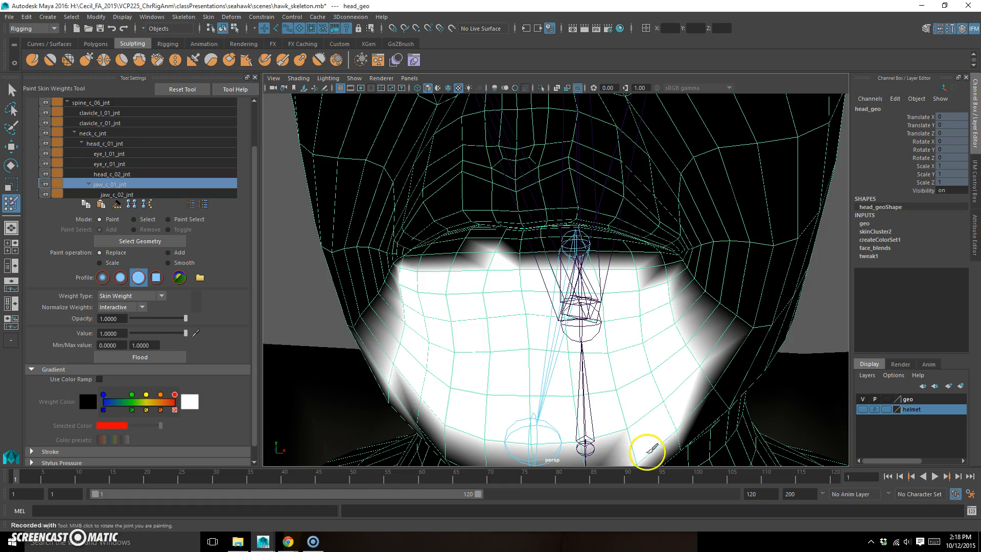
{"action": "left_click_drag", "start_coordinate": [725, 357], "coordinate": [715, 378]}
{"action": "scroll", "coordinate": [401, 330], "scroll_direction": "up", "scroll_amount": 1}
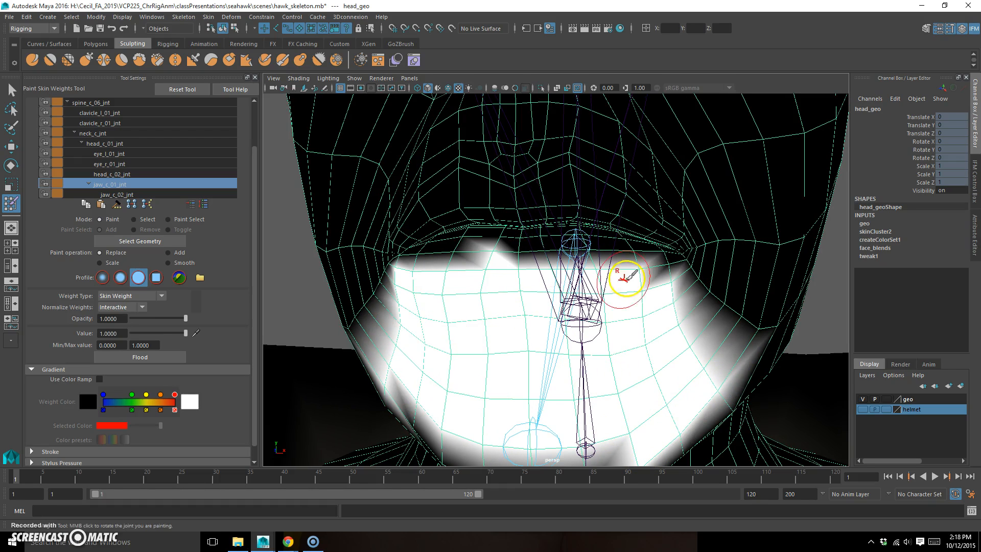
{"action": "key", "text": "b"}
{"action": "mouse_move", "coordinate": [678, 268]}
{"action": "left_mouse_down"}
{"action": "mouse_move", "coordinate": [606, 251]}
{"action": "mouse_move", "coordinate": [418, 258]}
{"action": "left_mouse_up"}
Hide the joints in the viewport to get a clear view of the character's left mouth corner
{"action": "left_click_drag", "start_coordinate": [608, 309], "coordinate": [467, 368], "text": "alt"}
{"action": "middle_click_drag", "start_coordinate": [428, 388], "coordinate": [452, 380], "text": "alt"}
{"action": "mouse_move", "coordinate": [452, 381]}
{"action": "left_mouse_down", "text": "alt"}
{"action": "mouse_move", "coordinate": [504, 351]}
{"action": "mouse_move", "coordinate": [464, 368]}
{"action": "left_mouse_up", "text": "alt"}
{"action": "left_click", "coordinate": [355, 78]}
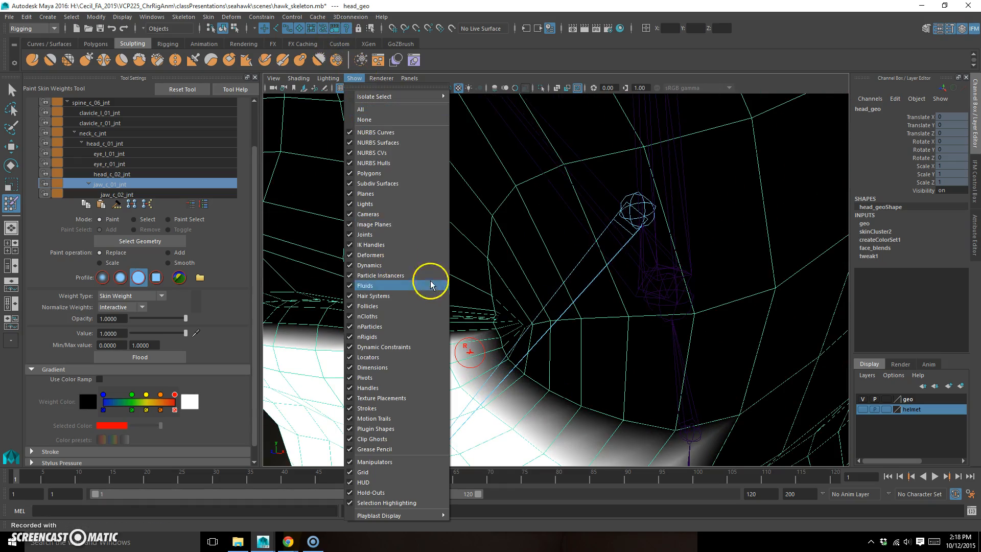
{"action": "left_click", "coordinate": [364, 234]}
{"action": "scroll", "coordinate": [537, 386], "scroll_direction": "up", "scroll_amount": 2}
{"action": "left_click_drag", "start_coordinate": [538, 387], "coordinate": [540, 382], "text": "alt"}
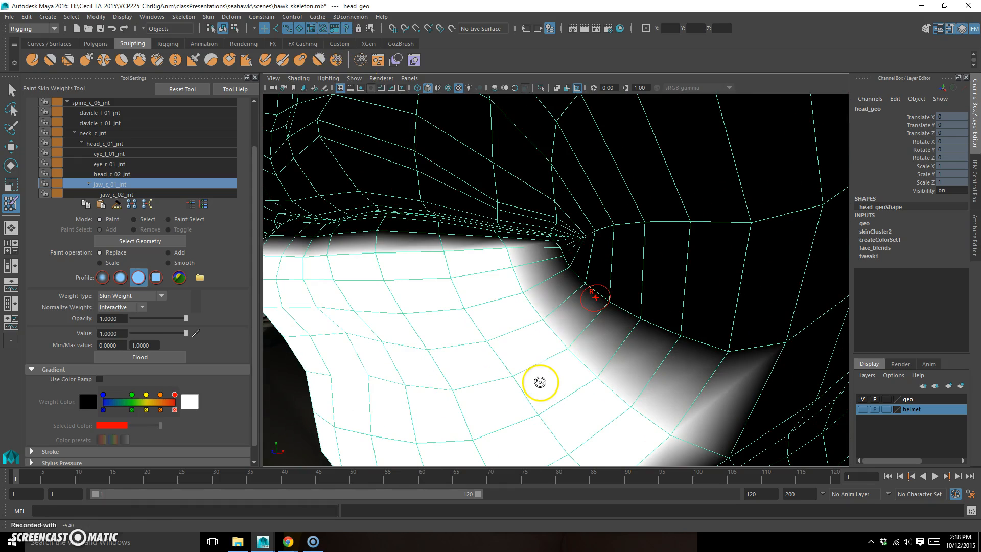
Open the jaw at frame 4 and paint full jaw weight below the left mouth corner and onto the cheek
{"action": "mouse_move", "coordinate": [17, 479]}
{"action": "left_mouse_down"}
{"action": "mouse_move", "coordinate": [35, 480]}
{"action": "mouse_move", "coordinate": [11, 472]}
{"action": "mouse_move", "coordinate": [29, 480]}
{"action": "left_mouse_up"}
{"action": "right_click_drag", "start_coordinate": [788, 317], "coordinate": [469, 368], "text": "alt"}
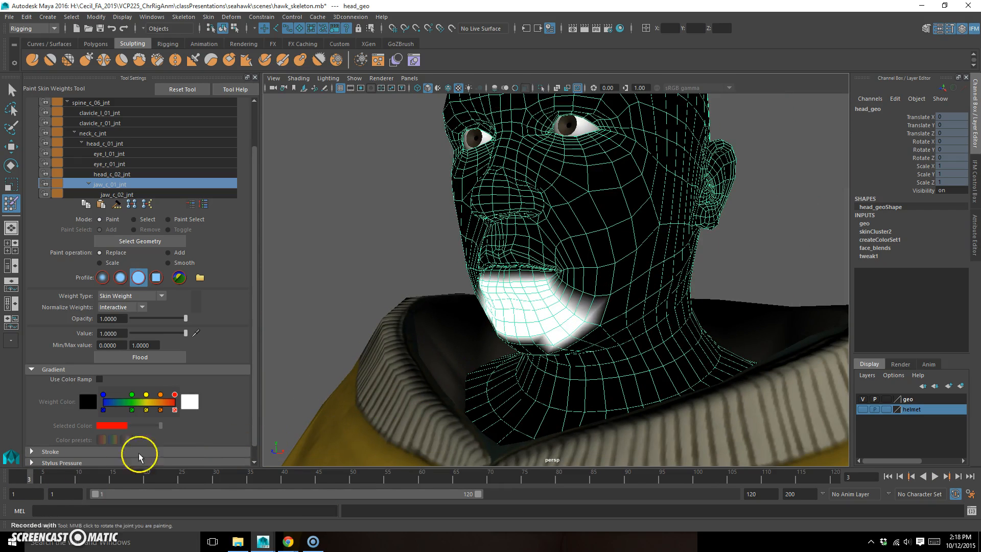
{"action": "mouse_move", "coordinate": [29, 477]}
{"action": "left_mouse_down"}
{"action": "mouse_move", "coordinate": [76, 475]}
{"action": "mouse_move", "coordinate": [14, 476]}
{"action": "mouse_move", "coordinate": [36, 476]}
{"action": "left_mouse_up"}
{"action": "scroll", "coordinate": [570, 303], "scroll_direction": "up", "scroll_amount": 3}
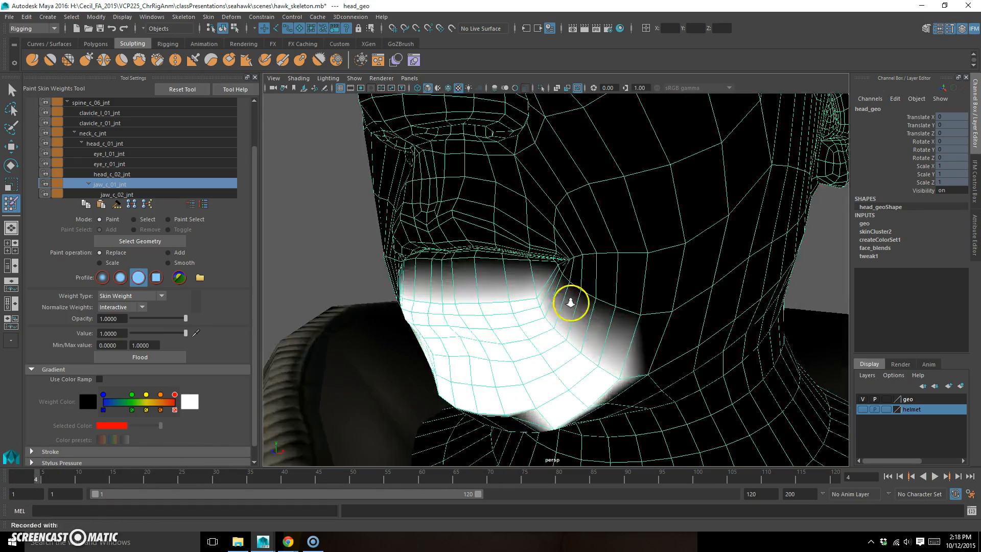
{"action": "scroll", "coordinate": [733, 283], "scroll_direction": "up", "scroll_amount": 3}
{"action": "middle_click_drag", "start_coordinate": [653, 296], "coordinate": [637, 305], "text": "alt"}
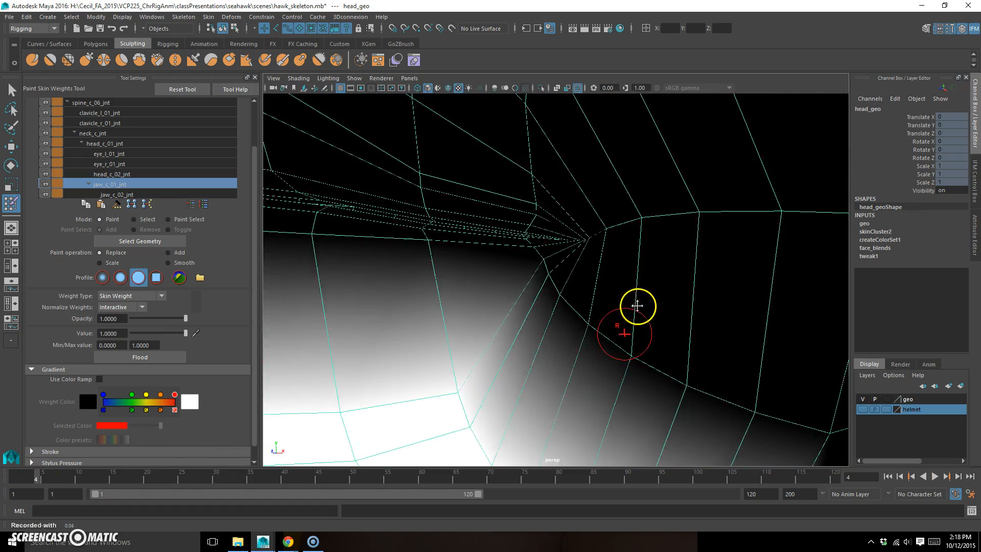
{"action": "scroll", "coordinate": [471, 321], "scroll_direction": "down", "scroll_amount": 5}
{"action": "scroll", "coordinate": [565, 322], "scroll_direction": "up", "scroll_amount": 5}
{"action": "mouse_move", "coordinate": [670, 340]}
{"action": "left_mouse_down"}
{"action": "mouse_move", "coordinate": [718, 339]}
{"action": "mouse_move", "coordinate": [638, 335]}
{"action": "left_mouse_up"}
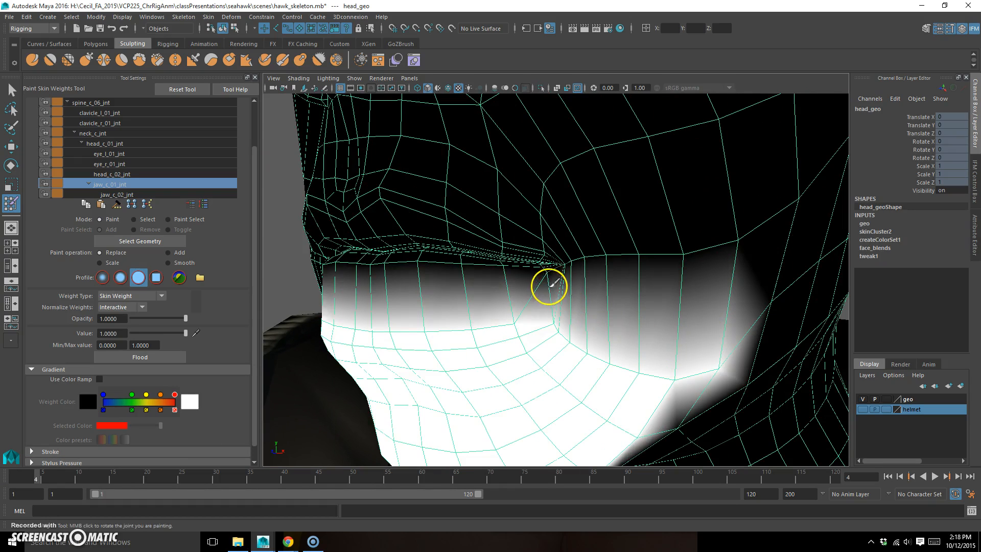
Paint full jaw weight along the lower lip's outer edge from the left mouth corner toward the right corner
{"action": "mouse_move", "coordinate": [619, 384]}
{"action": "middle_mouse_down", "text": "alt"}
{"action": "mouse_move", "coordinate": [669, 344]}
{"action": "mouse_move", "coordinate": [584, 350]}
{"action": "mouse_move", "coordinate": [683, 333]}
{"action": "middle_mouse_up", "text": "alt"}
{"action": "scroll", "coordinate": [564, 344], "scroll_direction": "up", "scroll_amount": 8}
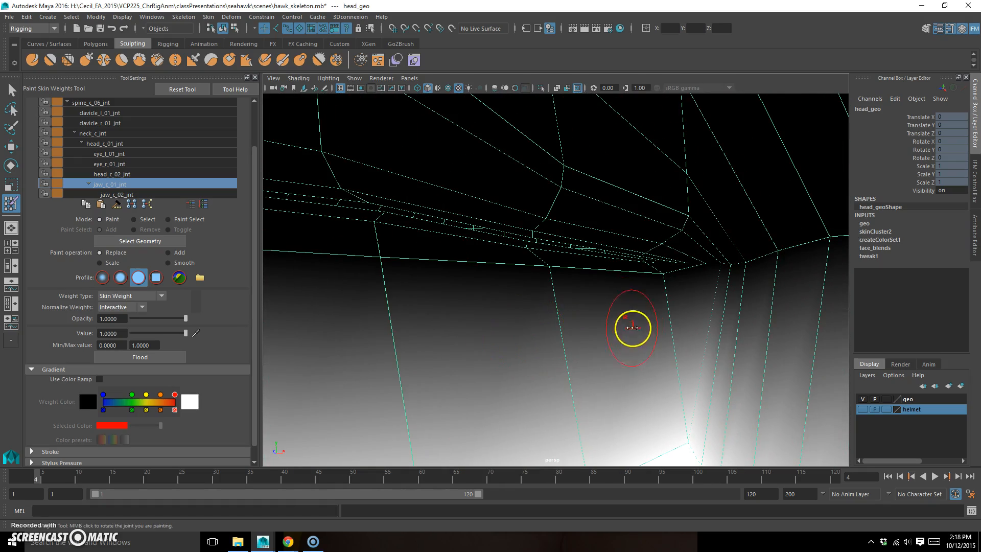
{"action": "mouse_move", "coordinate": [671, 279]}
{"action": "left_mouse_down"}
{"action": "mouse_move", "coordinate": [659, 289]}
{"action": "mouse_move", "coordinate": [545, 267]}
{"action": "left_mouse_up"}
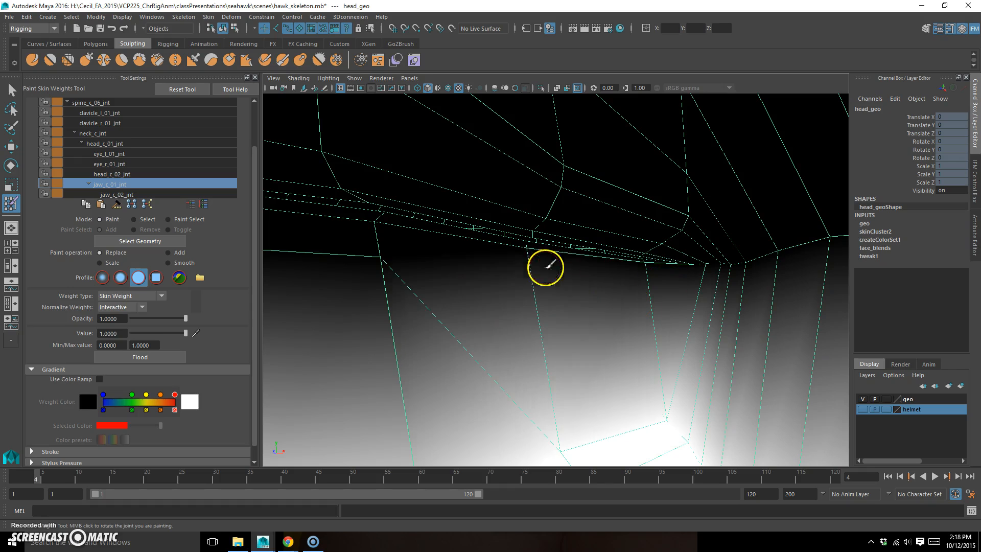
{"action": "scroll", "coordinate": [526, 286], "scroll_direction": "down", "scroll_amount": 5}
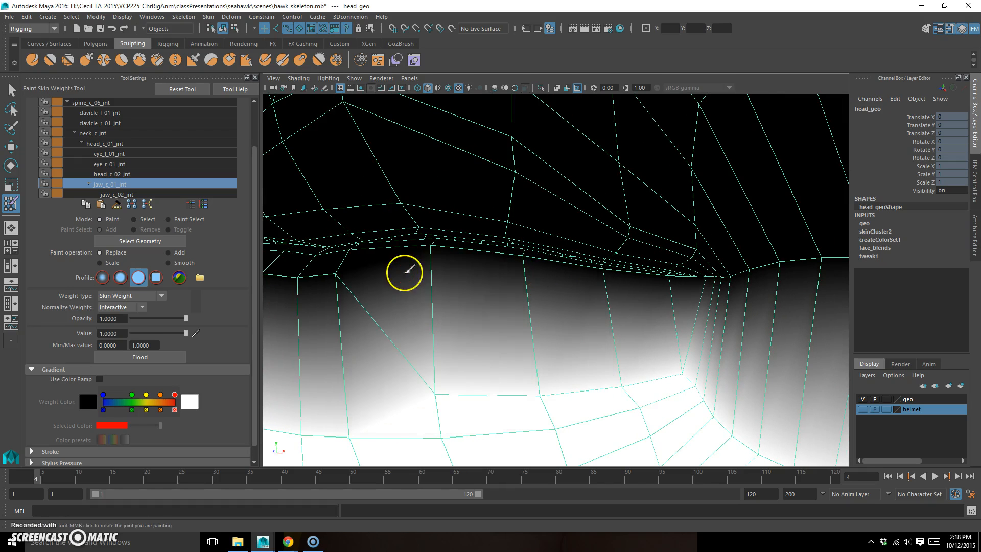
{"action": "scroll", "coordinate": [483, 296], "scroll_direction": "up", "scroll_amount": 3}
{"action": "scroll", "coordinate": [482, 296], "scroll_direction": "up", "scroll_amount": 2}
{"action": "mouse_move", "coordinate": [573, 285]}
{"action": "left_mouse_down"}
{"action": "mouse_move", "coordinate": [466, 284]}
{"action": "mouse_move", "coordinate": [427, 333]}
{"action": "mouse_move", "coordinate": [623, 324]}
{"action": "mouse_move", "coordinate": [458, 320]}
{"action": "left_mouse_up"}
{"action": "scroll", "coordinate": [416, 326], "scroll_direction": "up", "scroll_amount": 5}
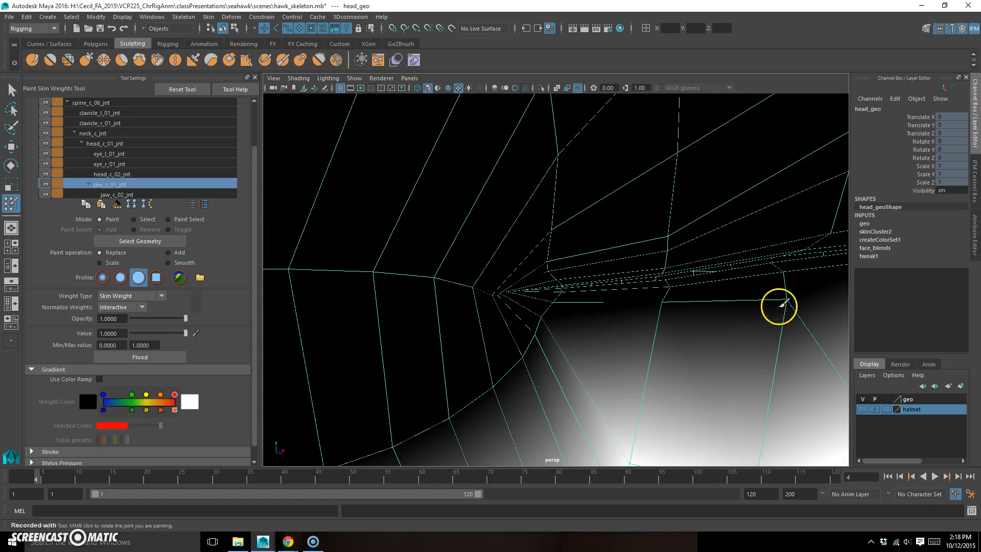
{"action": "mouse_move", "coordinate": [779, 305]}
{"action": "left_mouse_down"}
{"action": "mouse_move", "coordinate": [674, 302]}
{"action": "mouse_move", "coordinate": [563, 318]}
{"action": "mouse_move", "coordinate": [412, 438]}
{"action": "mouse_move", "coordinate": [281, 477]}
{"action": "left_mouse_up"}
Paint full jaw weight onto the inner lower-lip vertices beside the left mouth corner
{"action": "mouse_move", "coordinate": [490, 358]}
{"action": "left_mouse_down", "text": "alt"}
{"action": "mouse_move", "coordinate": [663, 306]}
{"action": "mouse_move", "coordinate": [725, 311]}
{"action": "left_mouse_up", "text": "alt"}
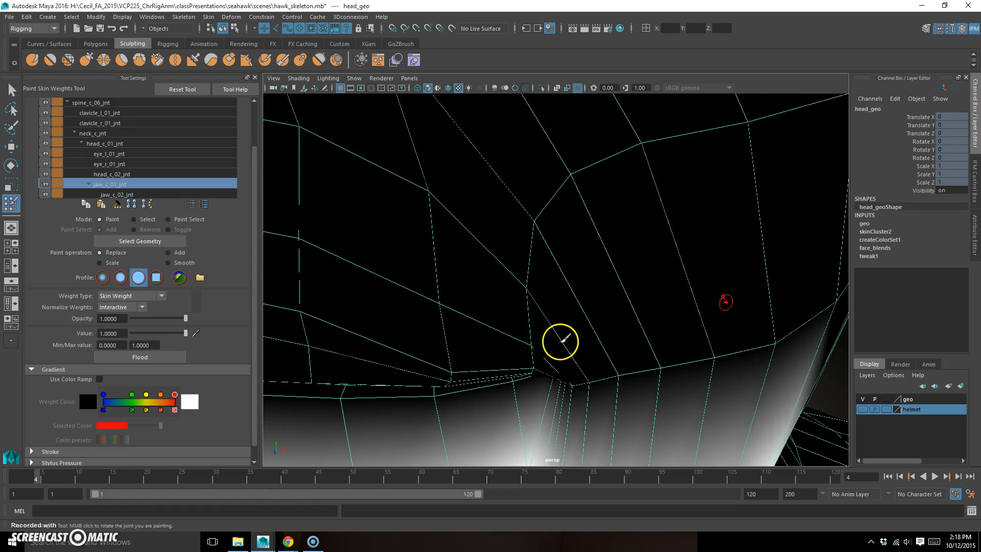
{"action": "middle_click_drag", "start_coordinate": [560, 344], "coordinate": [574, 309], "text": "alt"}
{"action": "left_click_drag", "start_coordinate": [574, 310], "coordinate": [549, 313], "text": "alt"}
{"action": "right_click_drag", "start_coordinate": [598, 307], "coordinate": [636, 305], "text": "alt"}
{"action": "left_click", "coordinate": [623, 268]}
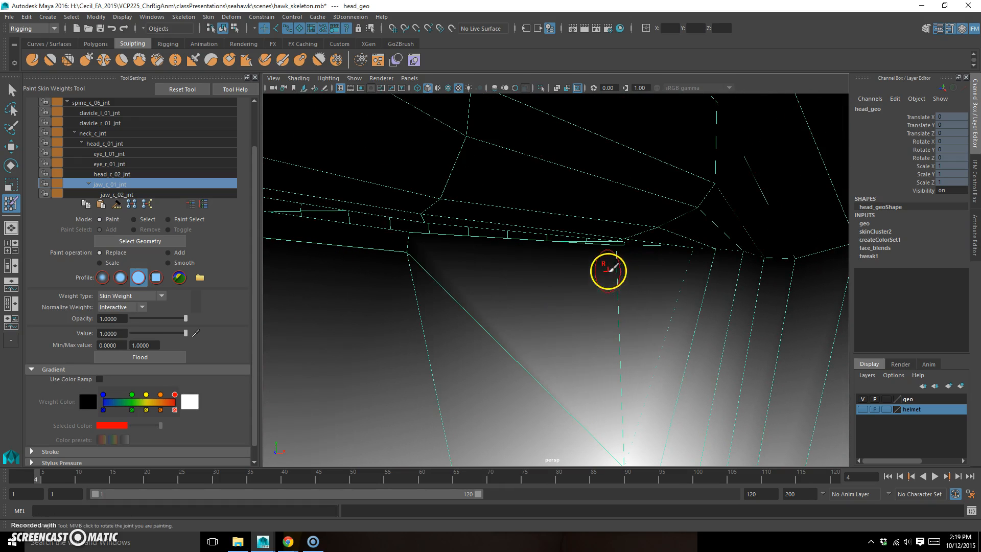
{"action": "left_click", "coordinate": [408, 272]}
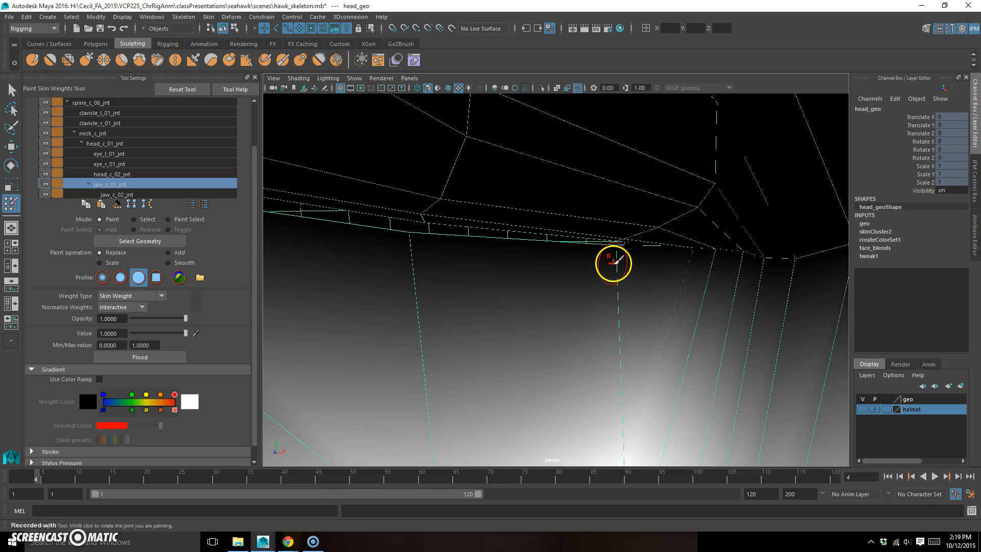
{"action": "left_click_drag", "start_coordinate": [613, 263], "coordinate": [614, 270]}
{"action": "left_click_drag", "start_coordinate": [425, 263], "coordinate": [399, 258]}
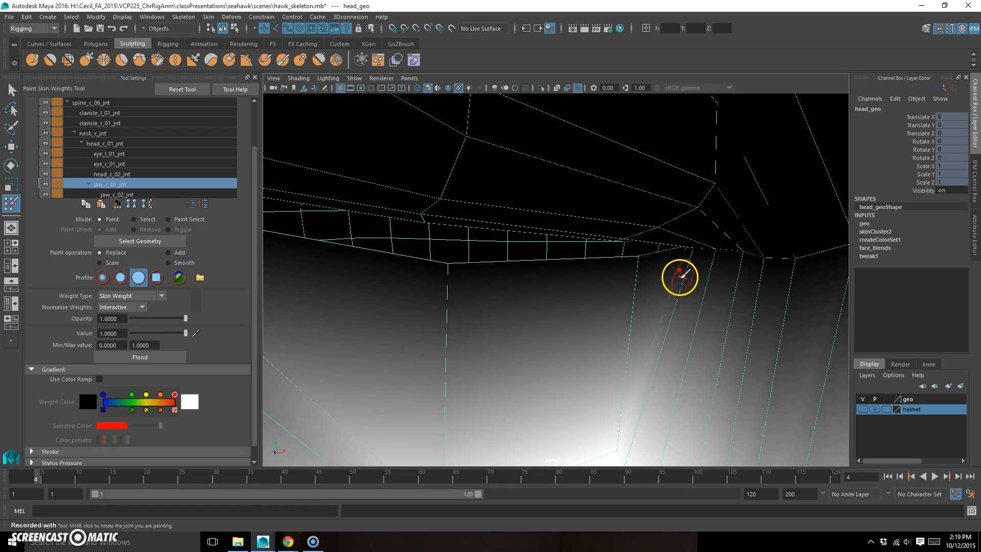
{"action": "left_click", "coordinate": [634, 271]}
{"action": "left_click_drag", "start_coordinate": [448, 282], "coordinate": [457, 305]}
Continue the full jaw weight along the inner lower lip toward the middle of the mouth
{"action": "middle_click_drag", "start_coordinate": [515, 387], "coordinate": [565, 401], "text": "alt"}
{"action": "left_click", "coordinate": [514, 324]}
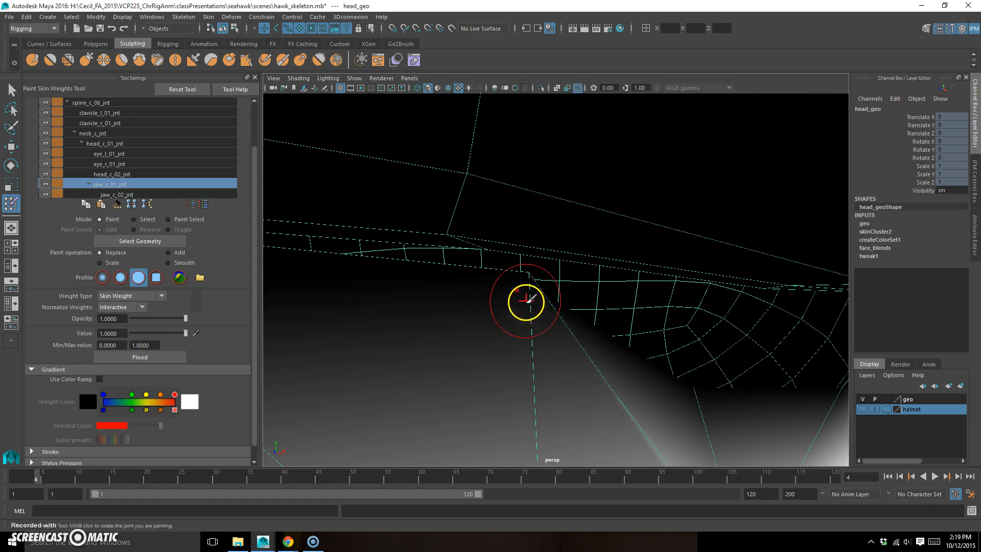
{"action": "mouse_move", "coordinate": [543, 313]}
{"action": "left_mouse_down", "text": "alt"}
{"action": "mouse_move", "coordinate": [569, 374]}
{"action": "mouse_move", "coordinate": [446, 244]}
{"action": "left_mouse_up", "text": "alt"}
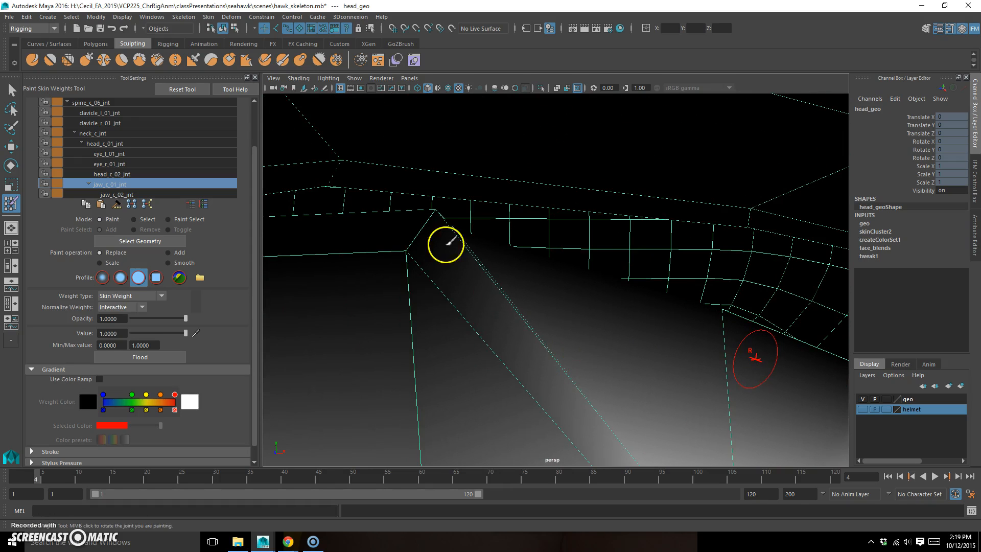
{"action": "left_click", "coordinate": [423, 248]}
{"action": "left_click", "coordinate": [438, 230]}
{"action": "left_click", "coordinate": [453, 250]}
{"action": "middle_click_drag", "start_coordinate": [464, 309], "coordinate": [551, 301], "text": "alt"}
{"action": "left_click", "coordinate": [592, 335]}
{"action": "left_click_drag", "start_coordinate": [595, 330], "coordinate": [588, 326], "text": "alt"}
{"action": "middle_click_drag", "start_coordinate": [545, 294], "coordinate": [571, 316], "text": "alt"}
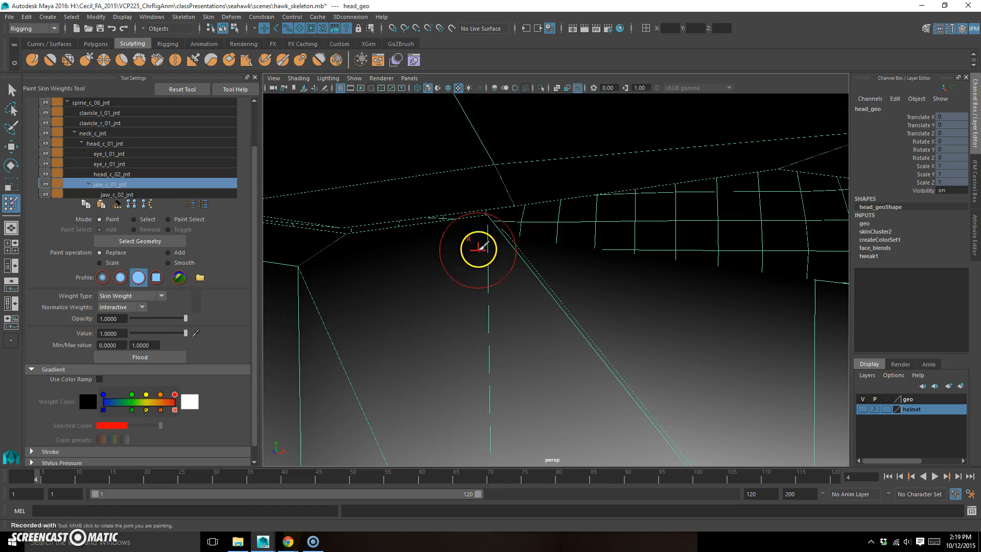
Paint full jaw weight onto the remaining inner lip vertices across the middle of the mouth
{"action": "left_click", "coordinate": [489, 225]}
{"action": "left_click_drag", "start_coordinate": [510, 240], "coordinate": [511, 242]}
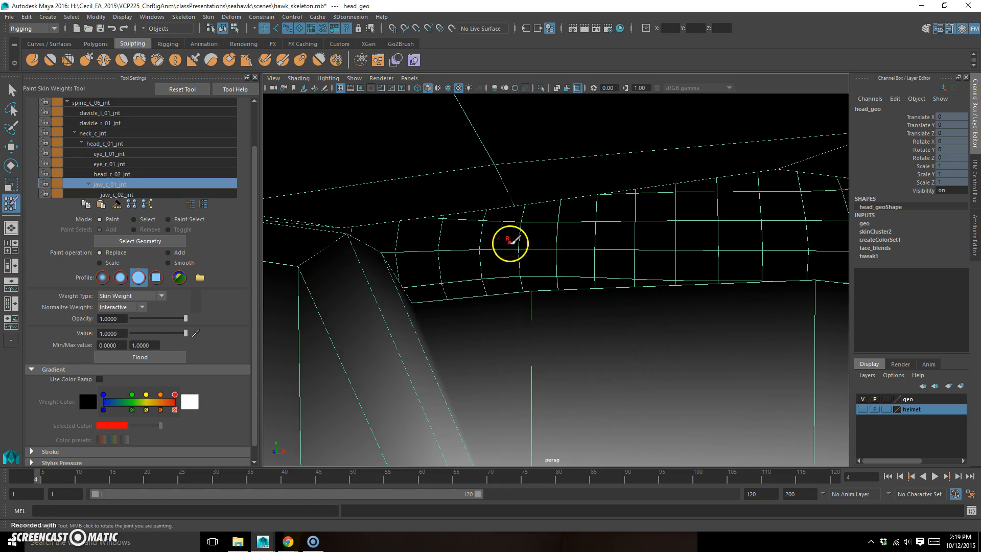
{"action": "left_click_drag", "start_coordinate": [321, 264], "coordinate": [386, 261]}
{"action": "mouse_move", "coordinate": [390, 309]}
{"action": "left_mouse_down", "text": "alt"}
{"action": "mouse_move", "coordinate": [361, 309]}
{"action": "mouse_move", "coordinate": [378, 308]}
{"action": "left_mouse_up", "text": "alt"}
{"action": "mouse_move", "coordinate": [310, 284]}
{"action": "left_mouse_down"}
{"action": "mouse_move", "coordinate": [323, 270]}
{"action": "mouse_move", "coordinate": [379, 266]}
{"action": "mouse_move", "coordinate": [389, 302]}
{"action": "mouse_move", "coordinate": [365, 289]}
{"action": "mouse_move", "coordinate": [388, 253]}
{"action": "mouse_move", "coordinate": [436, 293]}
{"action": "left_mouse_up"}
{"action": "mouse_move", "coordinate": [499, 308]}
{"action": "left_mouse_down", "text": "alt"}
{"action": "mouse_move", "coordinate": [573, 309]}
{"action": "mouse_move", "coordinate": [525, 265]}
{"action": "mouse_move", "coordinate": [394, 187]}
{"action": "mouse_move", "coordinate": [424, 170]}
{"action": "left_mouse_up", "text": "alt"}
{"action": "scroll", "coordinate": [501, 312], "scroll_direction": "down", "scroll_amount": 5}
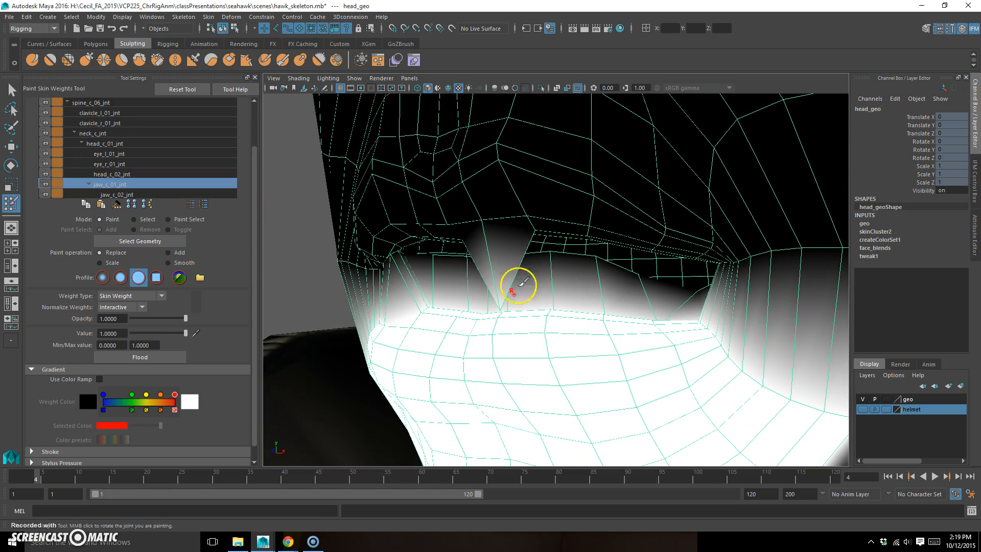
At frame 1, paint full head_c_01_jnt weight over the stray jaw-weighted spot on the upper lip, and reselect the jaw_c_01_jnt influence
{"action": "left_click_drag", "start_coordinate": [34, 476], "coordinate": [7, 483]}
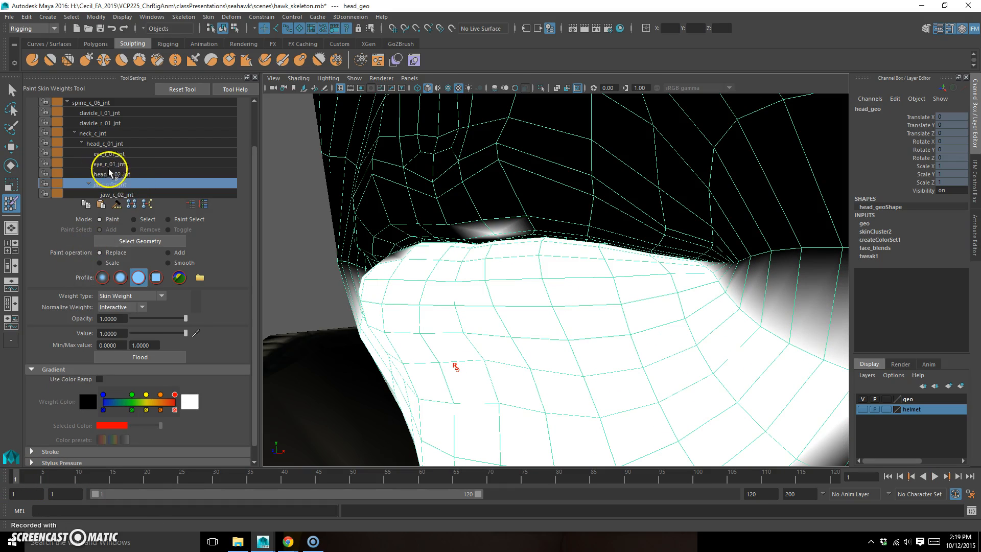
{"action": "left_click", "coordinate": [113, 143]}
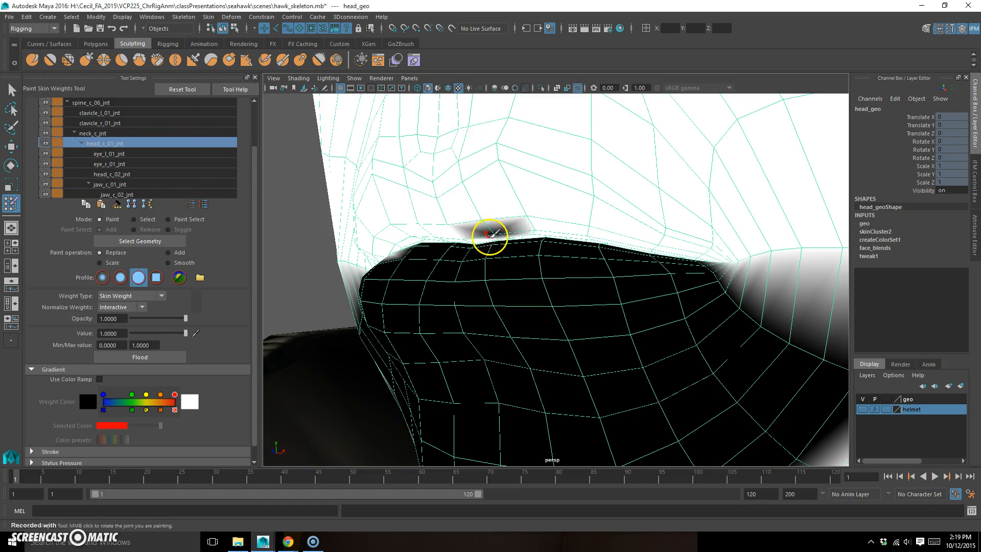
{"action": "left_click_drag", "start_coordinate": [489, 236], "coordinate": [499, 228]}
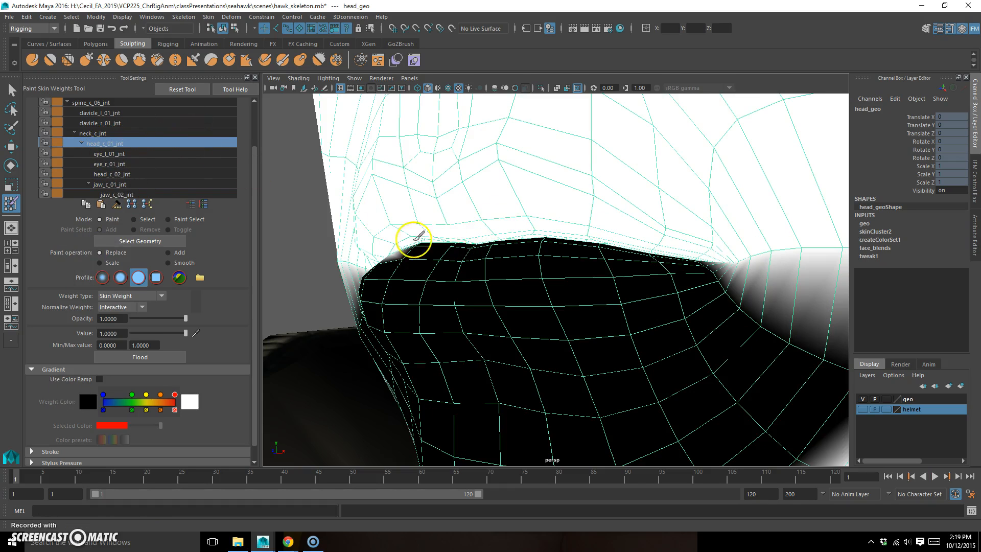
{"action": "left_click", "coordinate": [118, 185]}
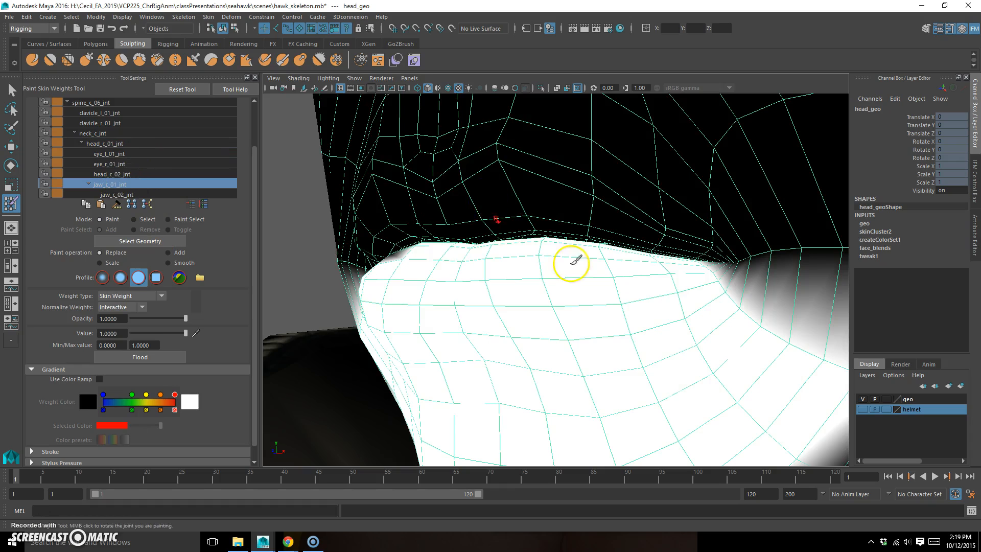
At frame 5, paint full jaw weight onto the inner lip vertices at the left mouth corner, undoing one stray stroke along the way
{"action": "left_click_drag", "start_coordinate": [8, 482], "coordinate": [47, 479]}
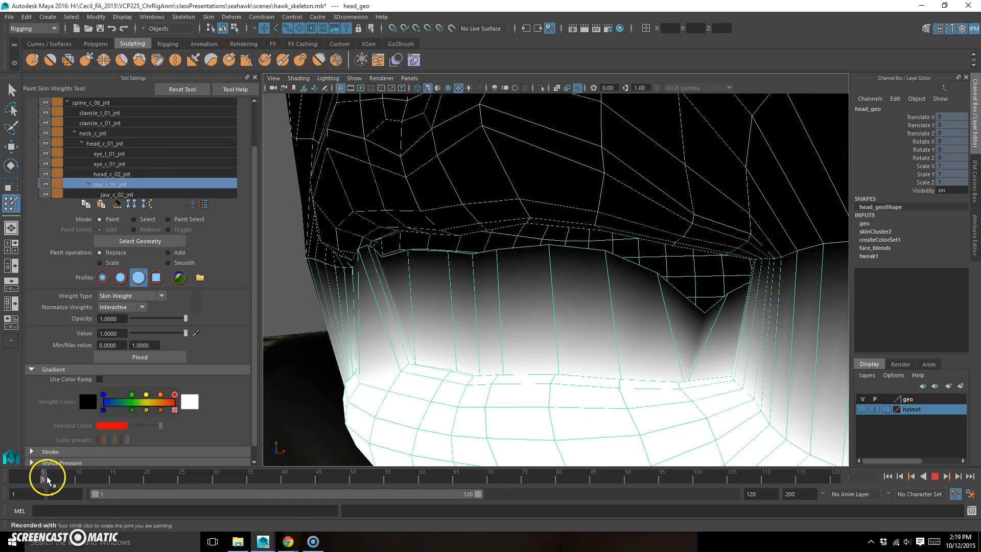
{"action": "scroll", "coordinate": [377, 351], "scroll_direction": "down", "scroll_amount": 2}
{"action": "scroll", "coordinate": [438, 344], "scroll_direction": "up", "scroll_amount": 4}
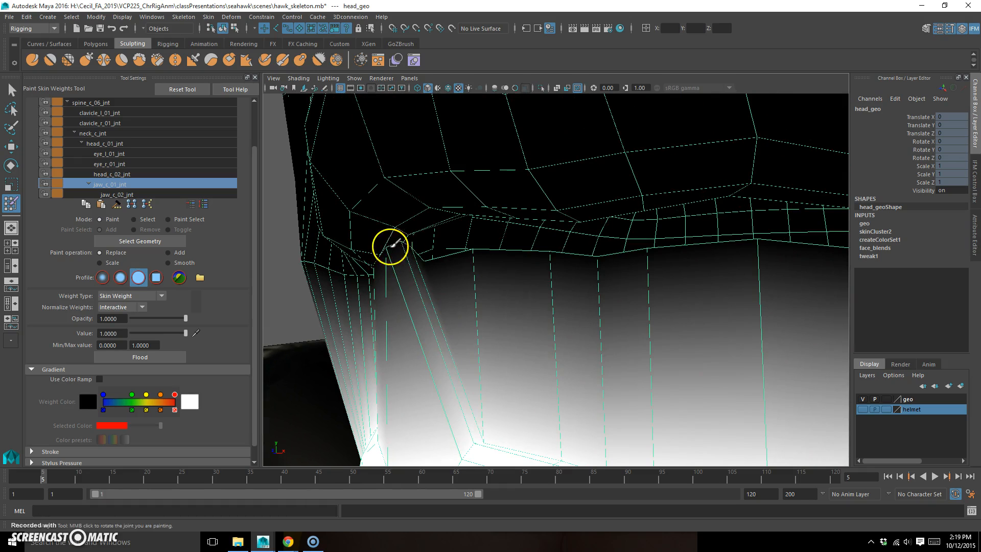
{"action": "left_click_drag", "start_coordinate": [392, 245], "coordinate": [410, 247]}
{"action": "key", "text": "ctrl+z"}
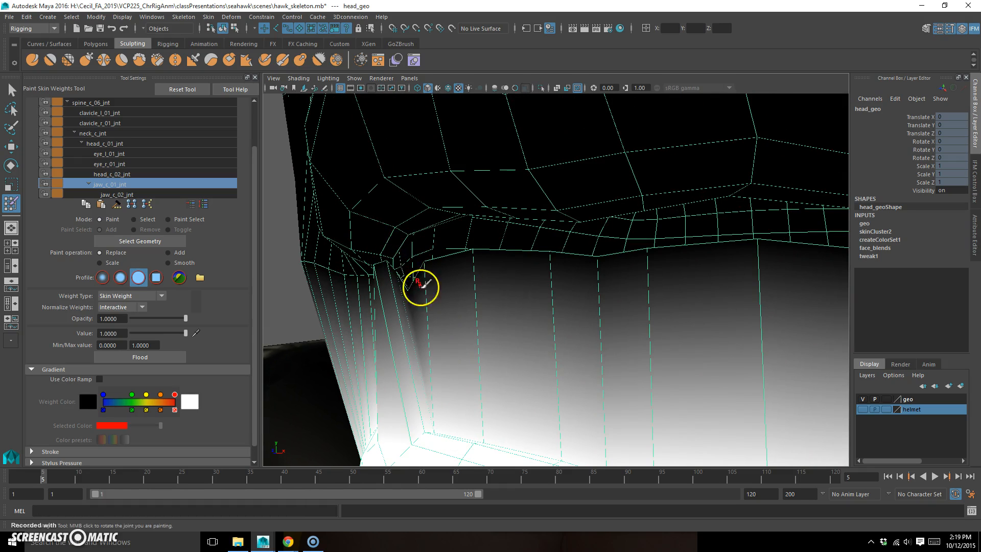
{"action": "left_click_drag", "start_coordinate": [420, 287], "coordinate": [429, 293], "text": "alt"}
{"action": "right_click_drag", "start_coordinate": [429, 293], "coordinate": [460, 290], "text": "alt"}
{"action": "mouse_move", "coordinate": [439, 243]}
{"action": "left_mouse_down"}
{"action": "mouse_move", "coordinate": [455, 230]}
{"action": "mouse_move", "coordinate": [495, 278]}
{"action": "mouse_move", "coordinate": [616, 286]}
{"action": "left_mouse_up"}
Paint full jaw weight onto the inner mouth vertices just inside the left mouth corner
{"action": "middle_click_drag", "start_coordinate": [678, 275], "coordinate": [585, 287], "text": "alt"}
{"action": "mouse_move", "coordinate": [585, 287]}
{"action": "right_mouse_down", "text": "alt"}
{"action": "mouse_move", "coordinate": [617, 287]}
{"action": "mouse_move", "coordinate": [585, 276]}
{"action": "right_mouse_up", "text": "alt"}
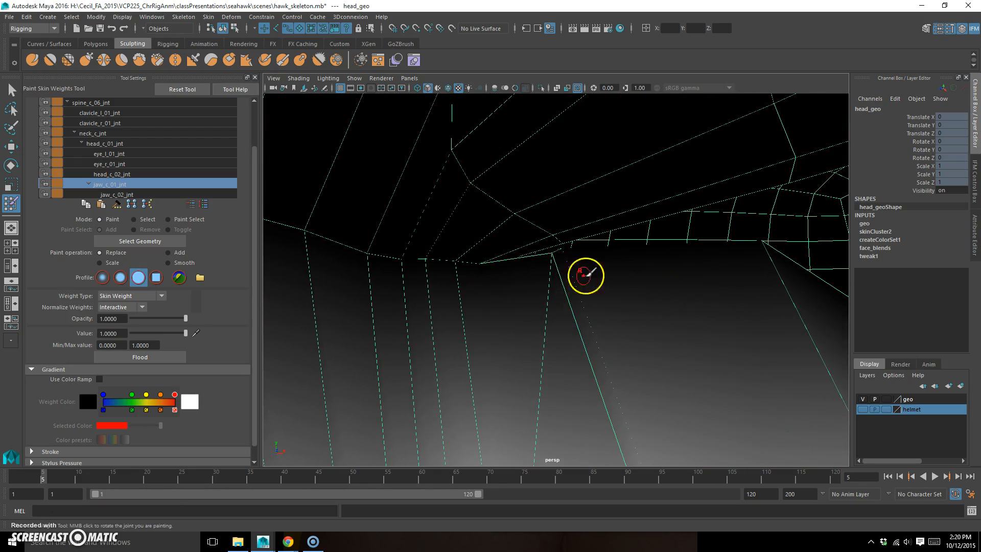
{"action": "mouse_move", "coordinate": [552, 256]}
{"action": "left_mouse_down"}
{"action": "mouse_move", "coordinate": [569, 265]}
{"action": "mouse_move", "coordinate": [550, 272]}
{"action": "left_mouse_up"}
{"action": "right_click_drag", "start_coordinate": [613, 320], "coordinate": [561, 327], "text": "alt"}
{"action": "left_click_drag", "start_coordinate": [562, 327], "coordinate": [553, 373], "text": "alt"}
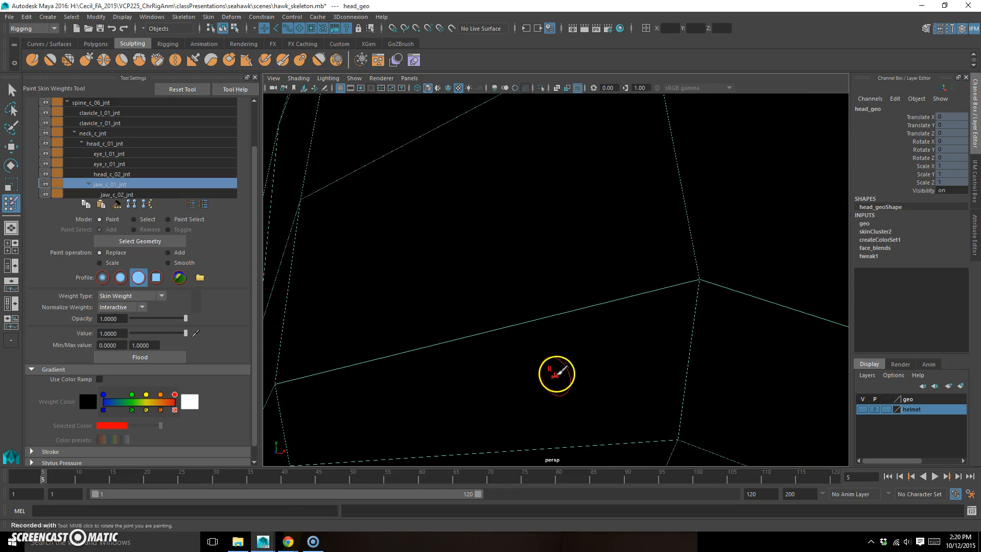
{"action": "middle_click_drag", "start_coordinate": [557, 374], "coordinate": [583, 321], "text": "alt"}
{"action": "left_click_drag", "start_coordinate": [468, 307], "coordinate": [481, 302]}
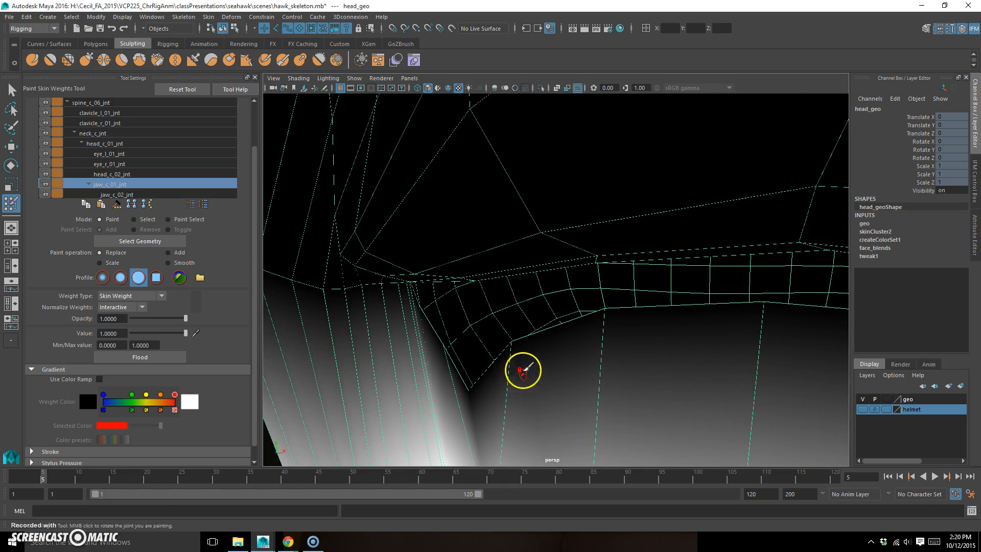
{"action": "left_click_drag", "start_coordinate": [512, 342], "coordinate": [628, 351]}
{"action": "left_click", "coordinate": [607, 312]}
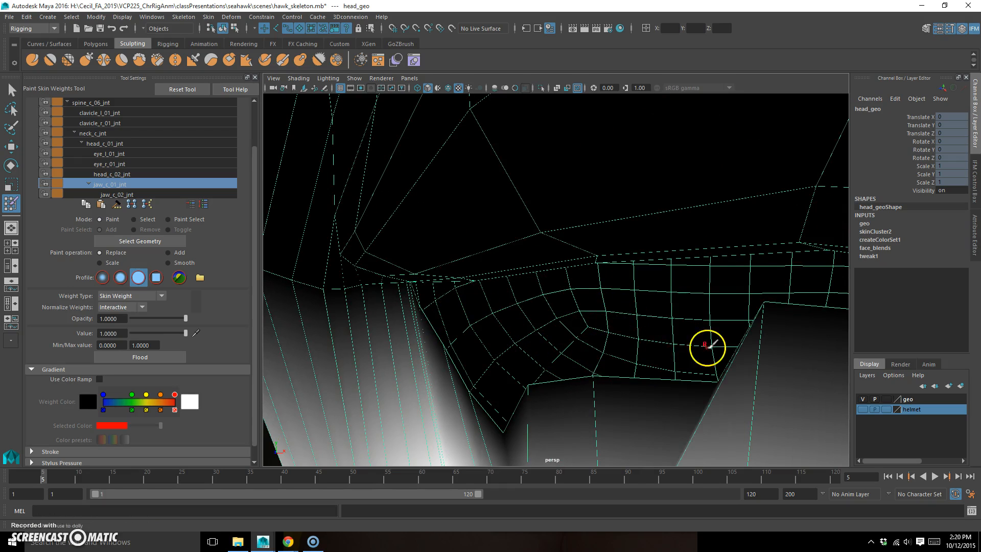
Continue the full jaw weight along the inner lip edge across the middle of the mouth toward the right corner
{"action": "right_click_drag", "start_coordinate": [707, 346], "coordinate": [679, 339], "text": "alt"}
{"action": "left_click", "coordinate": [610, 280]}
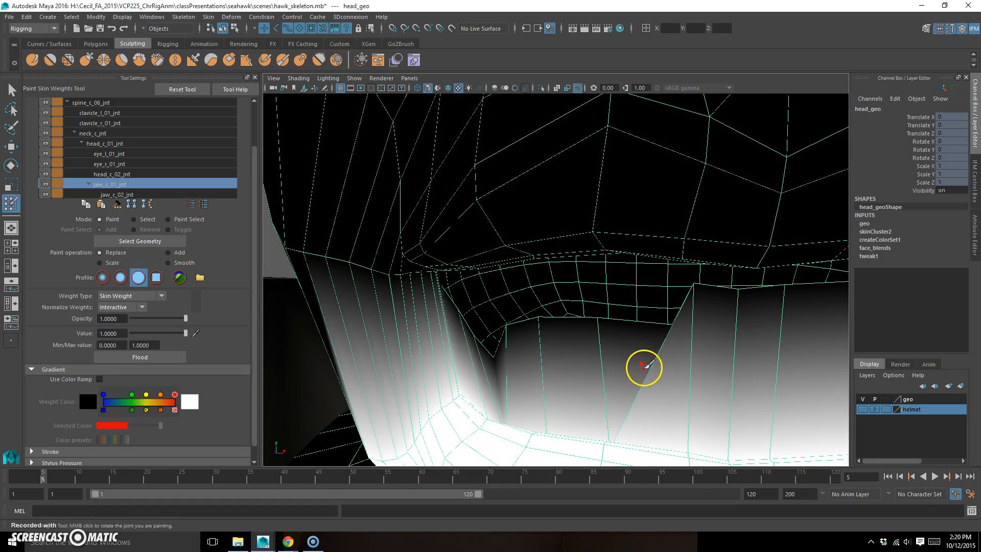
{"action": "mouse_move", "coordinate": [706, 296]}
{"action": "left_mouse_down"}
{"action": "mouse_move", "coordinate": [731, 308]}
{"action": "mouse_move", "coordinate": [782, 300]}
{"action": "mouse_move", "coordinate": [816, 332]}
{"action": "left_mouse_up"}
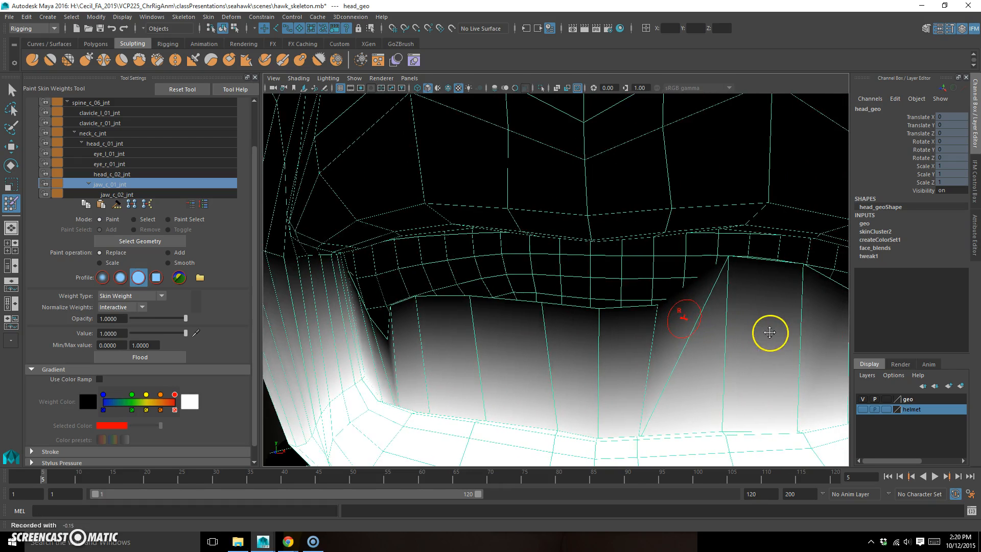
{"action": "mouse_move", "coordinate": [729, 267]}
{"action": "left_mouse_down"}
{"action": "mouse_move", "coordinate": [786, 285]}
{"action": "mouse_move", "coordinate": [795, 302]}
{"action": "mouse_move", "coordinate": [760, 320]}
{"action": "left_mouse_up"}
{"action": "middle_click_drag", "start_coordinate": [760, 321], "coordinate": [754, 321], "text": "alt"}
{"action": "left_click", "coordinate": [708, 295]}
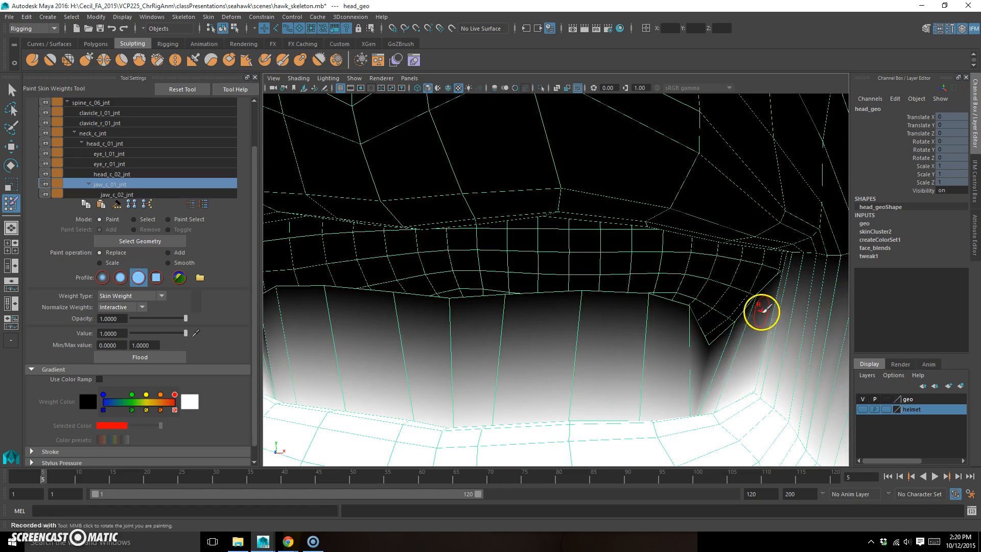
Paint full jaw weight onto the next row of mouth lining vertices between the right and left mouth corners
{"action": "right_click_drag", "start_coordinate": [764, 317], "coordinate": [734, 326], "text": "alt"}
{"action": "middle_click_drag", "start_coordinate": [734, 326], "coordinate": [686, 330], "text": "alt"}
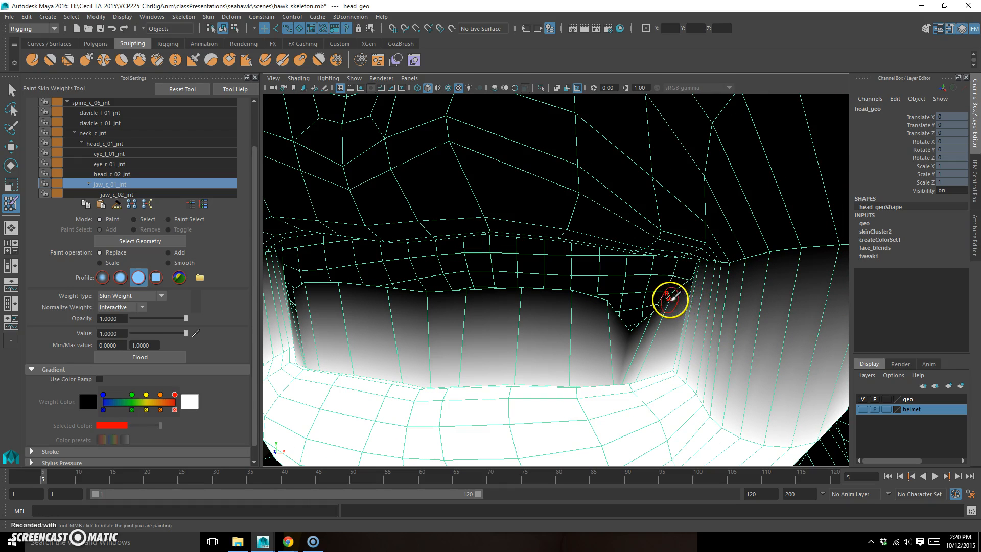
{"action": "mouse_move", "coordinate": [694, 298]}
{"action": "left_mouse_down"}
{"action": "mouse_move", "coordinate": [668, 296]}
{"action": "mouse_move", "coordinate": [740, 287]}
{"action": "left_mouse_up"}
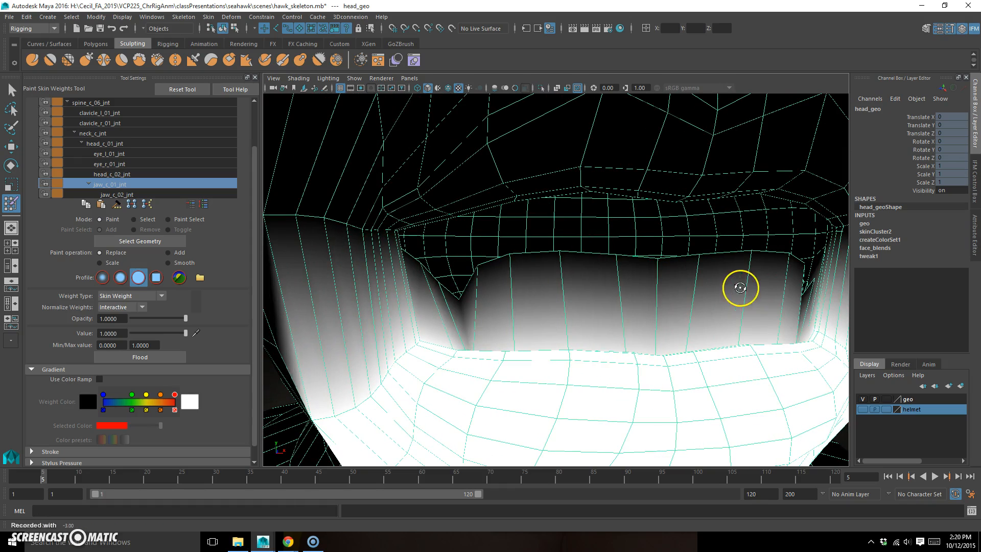
{"action": "mouse_move", "coordinate": [799, 289]}
{"action": "left_mouse_down"}
{"action": "mouse_move", "coordinate": [788, 258]}
{"action": "mouse_move", "coordinate": [526, 256]}
{"action": "mouse_move", "coordinate": [477, 271]}
{"action": "mouse_move", "coordinate": [466, 315]}
{"action": "mouse_move", "coordinate": [445, 341]}
{"action": "mouse_move", "coordinate": [307, 267]}
{"action": "left_mouse_up"}
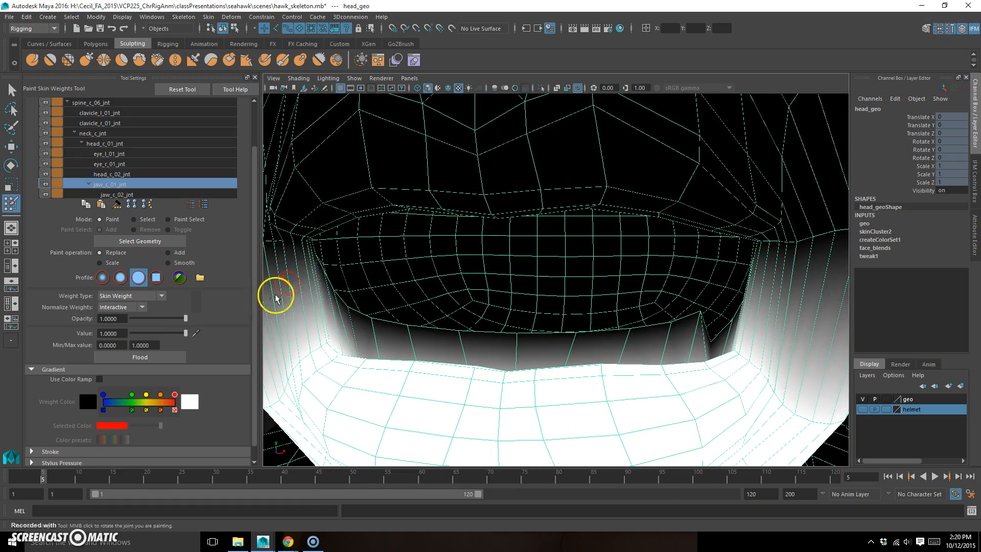
{"action": "right_click_drag", "start_coordinate": [302, 298], "coordinate": [368, 297], "text": "alt"}
{"action": "mouse_move", "coordinate": [368, 298]}
{"action": "left_mouse_down", "text": "alt"}
{"action": "mouse_move", "coordinate": [391, 299]}
{"action": "mouse_move", "coordinate": [359, 304]}
{"action": "mouse_move", "coordinate": [509, 274]}
{"action": "mouse_move", "coordinate": [486, 276]}
{"action": "mouse_move", "coordinate": [547, 250]}
{"action": "mouse_move", "coordinate": [496, 254]}
{"action": "left_mouse_up", "text": "alt"}
{"action": "mouse_move", "coordinate": [464, 172]}
{"action": "left_mouse_down"}
{"action": "mouse_move", "coordinate": [458, 218]}
{"action": "mouse_move", "coordinate": [460, 194]}
{"action": "left_mouse_up"}
{"action": "mouse_move", "coordinate": [475, 260]}
{"action": "left_mouse_down"}
{"action": "mouse_move", "coordinate": [465, 247]}
{"action": "mouse_move", "coordinate": [497, 285]}
{"action": "mouse_move", "coordinate": [688, 331]}
{"action": "mouse_move", "coordinate": [611, 305]}
{"action": "mouse_move", "coordinate": [539, 324]}
{"action": "mouse_move", "coordinate": [640, 362]}
{"action": "left_mouse_up"}
{"action": "left_click_drag", "start_coordinate": [701, 339], "coordinate": [700, 348]}
Fill the lower half of the mouth lining with full jaw weight, working from the right side to the left
{"action": "left_click_drag", "start_coordinate": [786, 383], "coordinate": [571, 349], "text": "alt"}
{"action": "mouse_move", "coordinate": [640, 313]}
{"action": "left_mouse_down", "text": "ctrl"}
{"action": "mouse_move", "coordinate": [715, 317]}
{"action": "mouse_move", "coordinate": [836, 262]}
{"action": "left_mouse_up", "text": "ctrl"}
{"action": "left_click_drag", "start_coordinate": [837, 309], "coordinate": [784, 312], "text": "alt"}
{"action": "mouse_move", "coordinate": [690, 322]}
{"action": "left_mouse_down"}
{"action": "mouse_move", "coordinate": [558, 344]}
{"action": "mouse_move", "coordinate": [372, 346]}
{"action": "mouse_move", "coordinate": [438, 326]}
{"action": "mouse_move", "coordinate": [578, 322]}
{"action": "mouse_move", "coordinate": [716, 283]}
{"action": "mouse_move", "coordinate": [733, 247]}
{"action": "left_mouse_up"}
{"action": "mouse_move", "coordinate": [586, 291]}
{"action": "left_mouse_down"}
{"action": "mouse_move", "coordinate": [436, 307]}
{"action": "mouse_move", "coordinate": [550, 300]}
{"action": "mouse_move", "coordinate": [696, 254]}
{"action": "mouse_move", "coordinate": [647, 235]}
{"action": "mouse_move", "coordinate": [581, 274]}
{"action": "mouse_move", "coordinate": [595, 274]}
{"action": "left_mouse_up"}
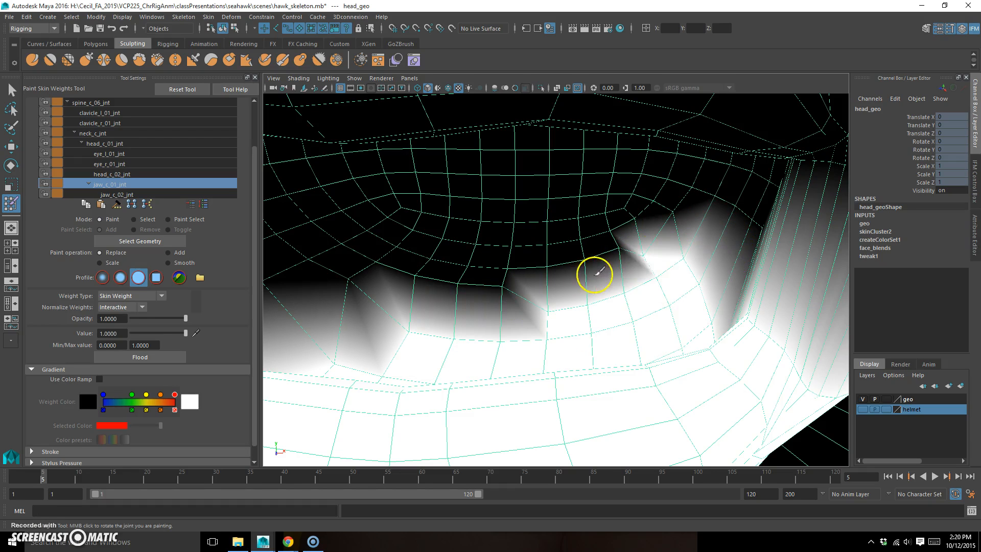
{"action": "mouse_move", "coordinate": [641, 245]}
{"action": "left_mouse_down"}
{"action": "mouse_move", "coordinate": [431, 282]}
{"action": "mouse_move", "coordinate": [483, 282]}
{"action": "mouse_move", "coordinate": [454, 274]}
{"action": "mouse_move", "coordinate": [383, 284]}
{"action": "mouse_move", "coordinate": [415, 254]}
{"action": "mouse_move", "coordinate": [398, 248]}
{"action": "mouse_move", "coordinate": [346, 280]}
{"action": "mouse_move", "coordinate": [394, 293]}
{"action": "left_mouse_up"}
{"action": "mouse_move", "coordinate": [418, 260]}
{"action": "left_mouse_down"}
{"action": "mouse_move", "coordinate": [481, 209]}
{"action": "mouse_move", "coordinate": [437, 204]}
{"action": "mouse_move", "coordinate": [388, 219]}
{"action": "mouse_move", "coordinate": [715, 221]}
{"action": "mouse_move", "coordinate": [576, 256]}
{"action": "mouse_move", "coordinate": [597, 236]}
{"action": "mouse_move", "coordinate": [552, 217]}
{"action": "mouse_move", "coordinate": [577, 197]}
{"action": "mouse_move", "coordinate": [730, 184]}
{"action": "mouse_move", "coordinate": [606, 204]}
{"action": "mouse_move", "coordinate": [757, 196]}
{"action": "mouse_move", "coordinate": [639, 182]}
{"action": "mouse_move", "coordinate": [446, 203]}
{"action": "mouse_move", "coordinate": [556, 175]}
{"action": "mouse_move", "coordinate": [477, 179]}
{"action": "mouse_move", "coordinate": [721, 185]}
{"action": "left_mouse_up"}
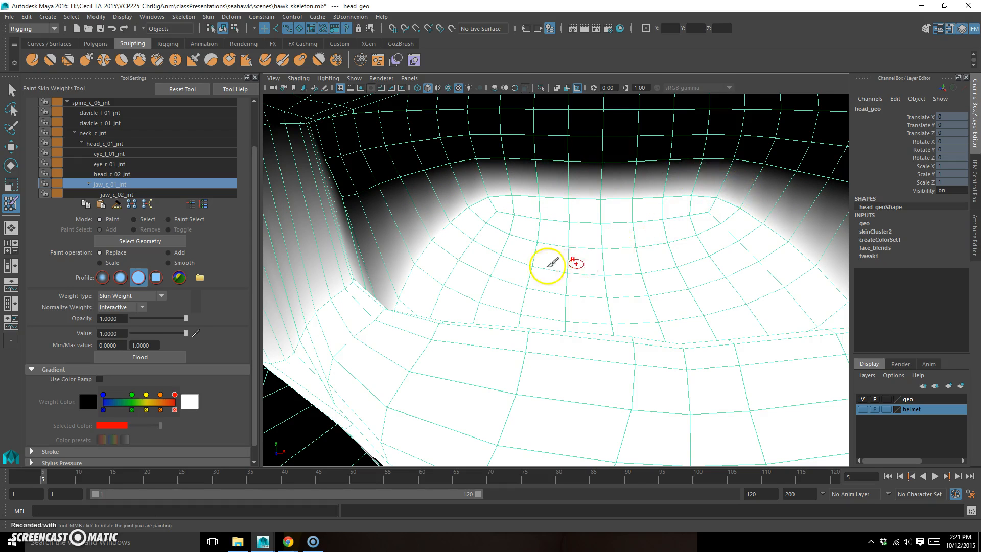
Extend the full jaw weight along the upper edge of the painted area inside the mouth
{"action": "left_click_drag", "start_coordinate": [548, 265], "coordinate": [455, 262], "text": "alt"}
{"action": "middle_click_drag", "start_coordinate": [455, 262], "coordinate": [515, 313], "text": "alt"}
{"action": "left_click_drag", "start_coordinate": [514, 313], "coordinate": [509, 313], "text": "alt"}
{"action": "left_click_drag", "start_coordinate": [353, 219], "coordinate": [700, 210]}
{"action": "mouse_move", "coordinate": [699, 209]}
{"action": "left_mouse_down", "text": "alt"}
{"action": "mouse_move", "coordinate": [663, 263]}
{"action": "mouse_move", "coordinate": [740, 262]}
{"action": "mouse_move", "coordinate": [642, 219]}
{"action": "mouse_move", "coordinate": [792, 208]}
{"action": "mouse_move", "coordinate": [822, 221]}
{"action": "mouse_move", "coordinate": [582, 224]}
{"action": "mouse_move", "coordinate": [677, 228]}
{"action": "mouse_move", "coordinate": [696, 246]}
{"action": "mouse_move", "coordinate": [681, 231]}
{"action": "left_mouse_up", "text": "alt"}
{"action": "left_click_drag", "start_coordinate": [607, 207], "coordinate": [795, 204]}
At frame 1, paint full jaw weight onto the remaining vertices on the underside of the chin and jaw
{"action": "mouse_move", "coordinate": [816, 258]}
{"action": "left_mouse_down", "text": "alt"}
{"action": "mouse_move", "coordinate": [801, 180]}
{"action": "mouse_move", "coordinate": [757, 204]}
{"action": "mouse_move", "coordinate": [373, 224]}
{"action": "mouse_move", "coordinate": [424, 256]}
{"action": "mouse_move", "coordinate": [467, 230]}
{"action": "mouse_move", "coordinate": [534, 240]}
{"action": "mouse_move", "coordinate": [455, 215]}
{"action": "mouse_move", "coordinate": [280, 208]}
{"action": "mouse_move", "coordinate": [374, 246]}
{"action": "left_mouse_up", "text": "alt"}
{"action": "right_click_drag", "start_coordinate": [373, 246], "coordinate": [246, 284], "text": "alt"}
{"action": "left_click_drag", "start_coordinate": [559, 251], "coordinate": [423, 241], "text": "alt"}
{"action": "right_click_drag", "start_coordinate": [649, 247], "coordinate": [524, 281], "text": "alt"}
{"action": "left_click_drag", "start_coordinate": [47, 480], "coordinate": [18, 477]}
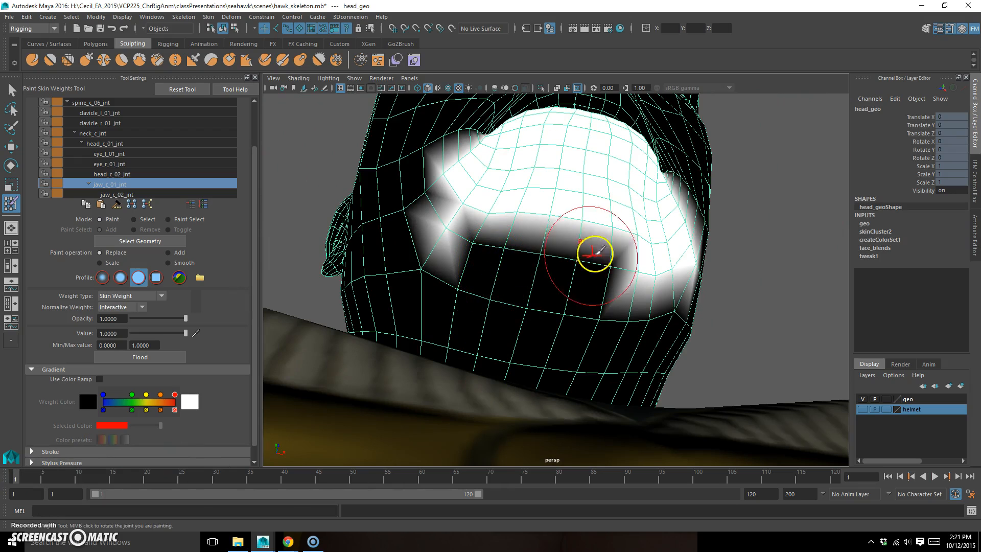
{"action": "left_click_drag", "start_coordinate": [483, 230], "coordinate": [511, 235], "text": "alt"}
{"action": "mouse_move", "coordinate": [455, 195]}
{"action": "left_mouse_down"}
{"action": "mouse_move", "coordinate": [456, 181]}
{"action": "mouse_move", "coordinate": [568, 223]}
{"action": "mouse_move", "coordinate": [477, 203]}
{"action": "mouse_move", "coordinate": [473, 226]}
{"action": "mouse_move", "coordinate": [565, 313]}
{"action": "mouse_move", "coordinate": [613, 327]}
{"action": "left_mouse_up"}
{"action": "mouse_move", "coordinate": [613, 327]}
{"action": "left_mouse_down", "text": "alt"}
{"action": "mouse_move", "coordinate": [659, 312]}
{"action": "mouse_move", "coordinate": [567, 339]}
{"action": "left_mouse_up", "text": "alt"}
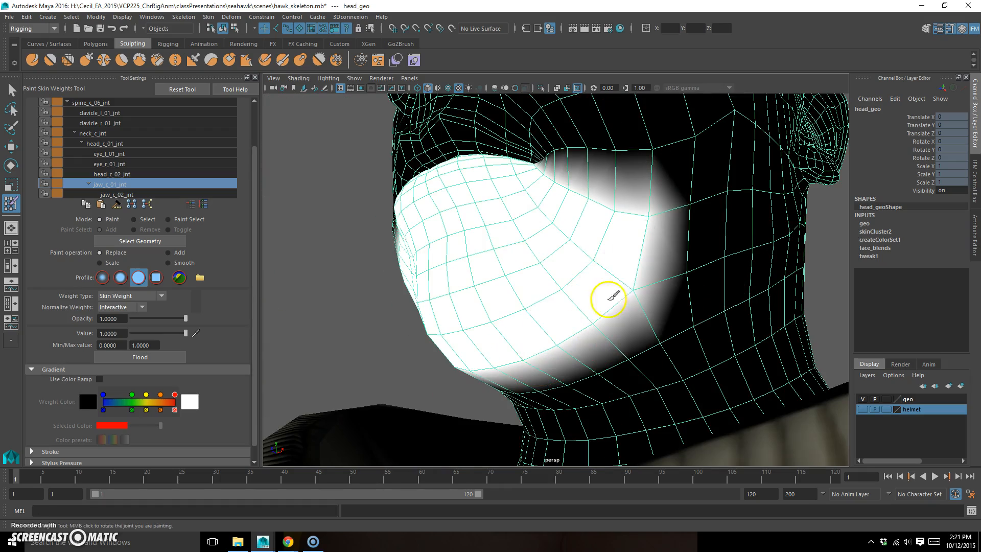
At frame 5, paint jaw weight with a value of 0.5 onto the cheek vertices around the right mouth corner
{"action": "mouse_move", "coordinate": [616, 271]}
{"action": "left_mouse_down", "text": "alt"}
{"action": "mouse_move", "coordinate": [608, 313]}
{"action": "mouse_move", "coordinate": [490, 412]}
{"action": "left_mouse_up", "text": "alt"}
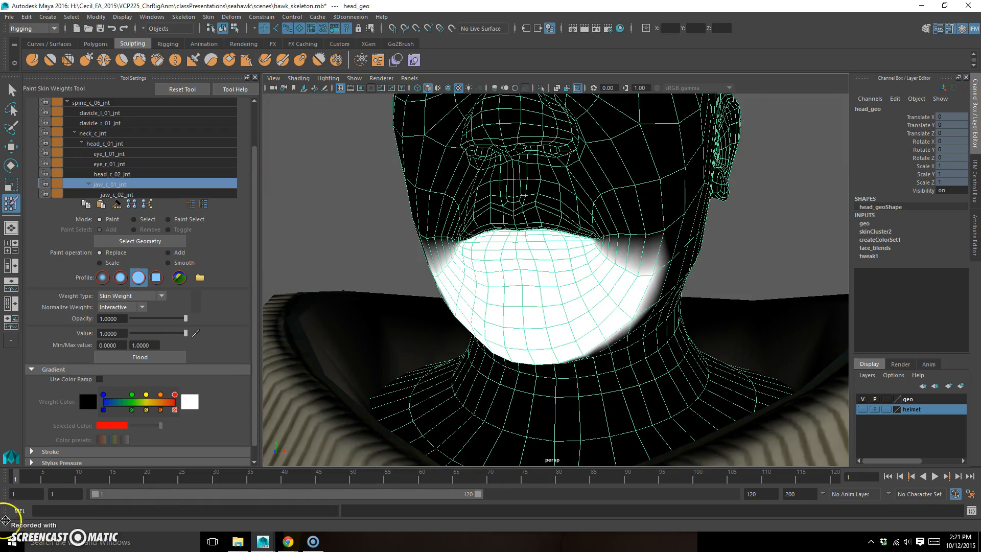
{"action": "left_click_drag", "start_coordinate": [21, 477], "coordinate": [38, 465]}
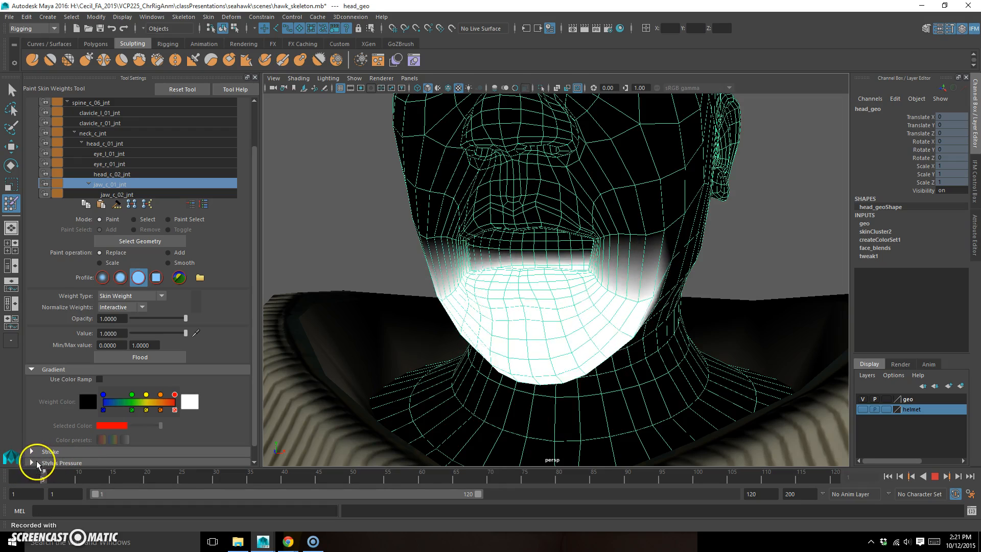
{"action": "right_click_drag", "start_coordinate": [445, 328], "coordinate": [723, 223], "text": "alt"}
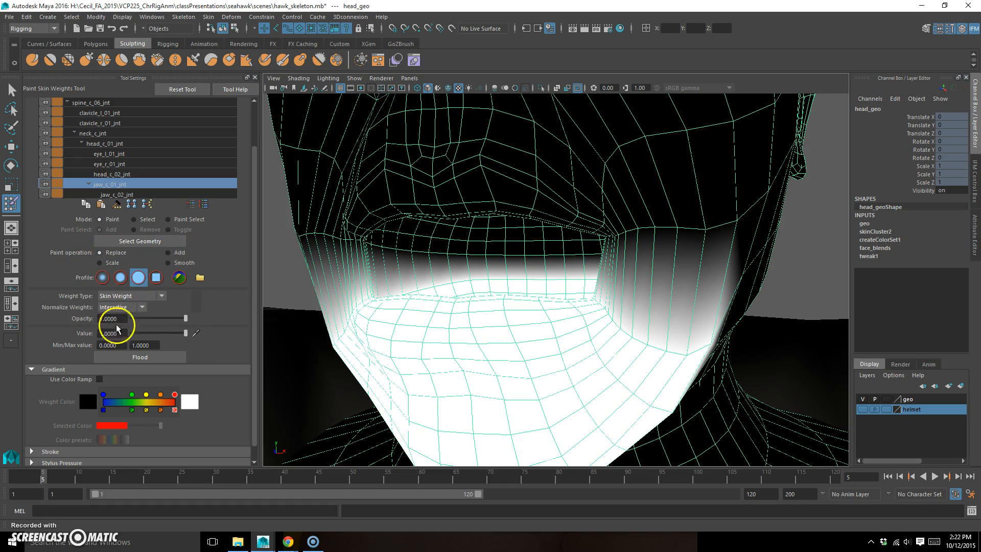
{"action": "type", "text": "0.5"}
{"action": "key", "text": "Return"}
{"action": "scroll", "coordinate": [556, 291], "scroll_direction": "up", "scroll_amount": 5}
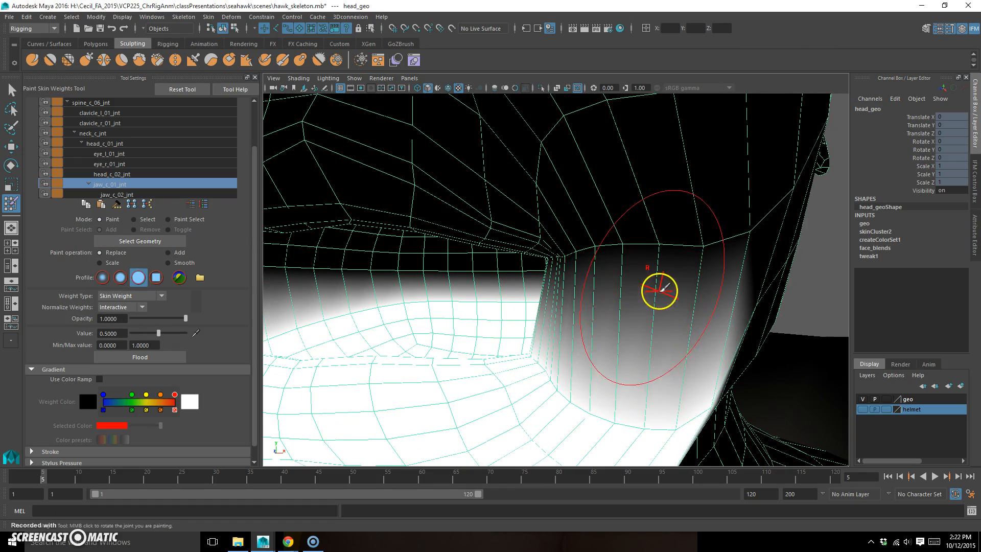
{"action": "left_click_drag", "start_coordinate": [664, 342], "coordinate": [623, 346]}
{"action": "mouse_move", "coordinate": [725, 294]}
{"action": "left_mouse_down", "text": "alt"}
{"action": "mouse_move", "coordinate": [658, 287]}
{"action": "mouse_move", "coordinate": [693, 290]}
{"action": "left_mouse_up", "text": "alt"}
{"action": "mouse_move", "coordinate": [654, 369]}
{"action": "left_mouse_down", "text": "alt"}
{"action": "mouse_move", "coordinate": [651, 268]}
{"action": "mouse_move", "coordinate": [681, 232]}
{"action": "mouse_move", "coordinate": [641, 256]}
{"action": "mouse_move", "coordinate": [607, 264]}
{"action": "mouse_move", "coordinate": [596, 251]}
{"action": "mouse_move", "coordinate": [634, 267]}
{"action": "mouse_move", "coordinate": [677, 238]}
{"action": "mouse_move", "coordinate": [647, 228]}
{"action": "mouse_move", "coordinate": [721, 240]}
{"action": "left_mouse_up", "text": "alt"}
{"action": "mouse_move", "coordinate": [725, 246]}
{"action": "left_mouse_down"}
{"action": "mouse_move", "coordinate": [764, 278]}
{"action": "mouse_move", "coordinate": [748, 262]}
{"action": "mouse_move", "coordinate": [657, 280]}
{"action": "mouse_move", "coordinate": [668, 304]}
{"action": "mouse_move", "coordinate": [567, 283]}
{"action": "mouse_move", "coordinate": [275, 274]}
{"action": "mouse_move", "coordinate": [616, 294]}
{"action": "left_mouse_up"}
{"action": "left_click_drag", "start_coordinate": [615, 294], "coordinate": [457, 278]}
Paint the same 0.5 jaw weight onto the cheek vertices beside the left mouth corner
{"action": "right_click_drag", "start_coordinate": [362, 300], "coordinate": [495, 289], "text": "alt"}
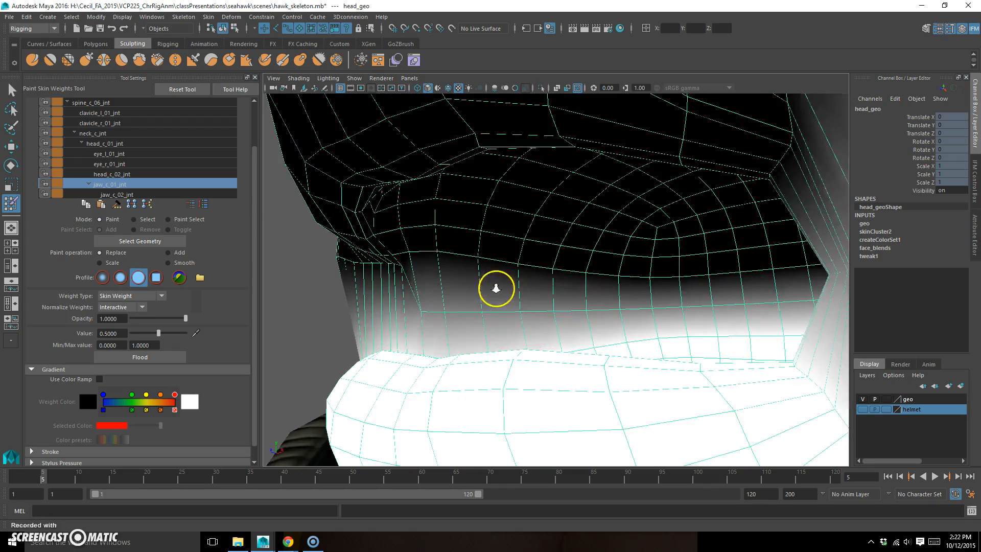
{"action": "left_click_drag", "start_coordinate": [495, 289], "coordinate": [577, 289], "text": "alt"}
{"action": "mouse_move", "coordinate": [444, 265]}
{"action": "left_mouse_down"}
{"action": "mouse_move", "coordinate": [376, 265]}
{"action": "mouse_move", "coordinate": [416, 283]}
{"action": "left_mouse_up"}
{"action": "mouse_move", "coordinate": [415, 283]}
{"action": "right_mouse_down", "text": "alt"}
{"action": "mouse_move", "coordinate": [562, 289]}
{"action": "mouse_move", "coordinate": [556, 274]}
{"action": "right_mouse_up", "text": "alt"}
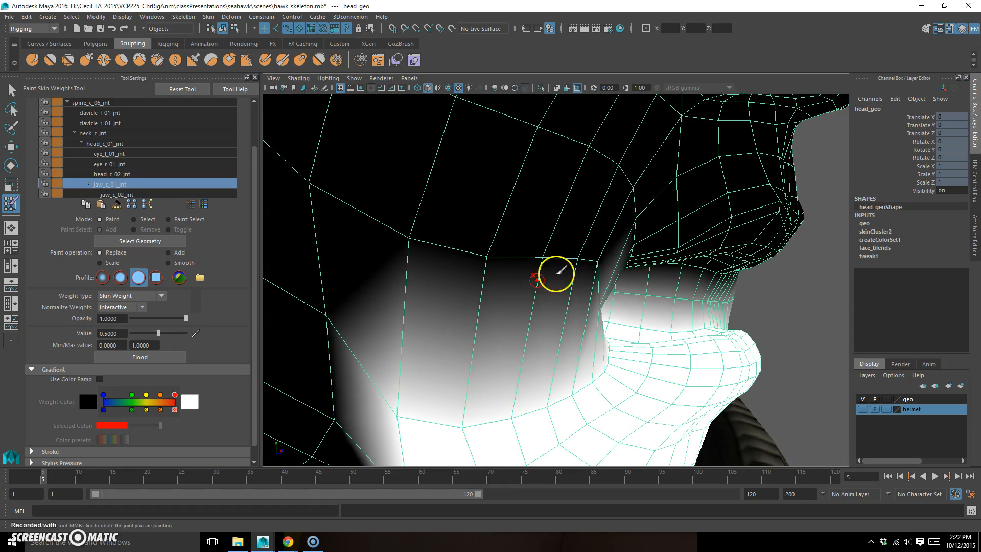
{"action": "mouse_move", "coordinate": [598, 262]}
{"action": "left_mouse_down"}
{"action": "mouse_move", "coordinate": [398, 232]}
{"action": "mouse_move", "coordinate": [423, 318]}
{"action": "mouse_move", "coordinate": [618, 314]}
{"action": "mouse_move", "coordinate": [607, 327]}
{"action": "left_mouse_up"}
Play the jaw animation, check the open pose at frame 12, return to frame 7 and set the paint value to 0.25
{"action": "key", "text": "alt+v"}
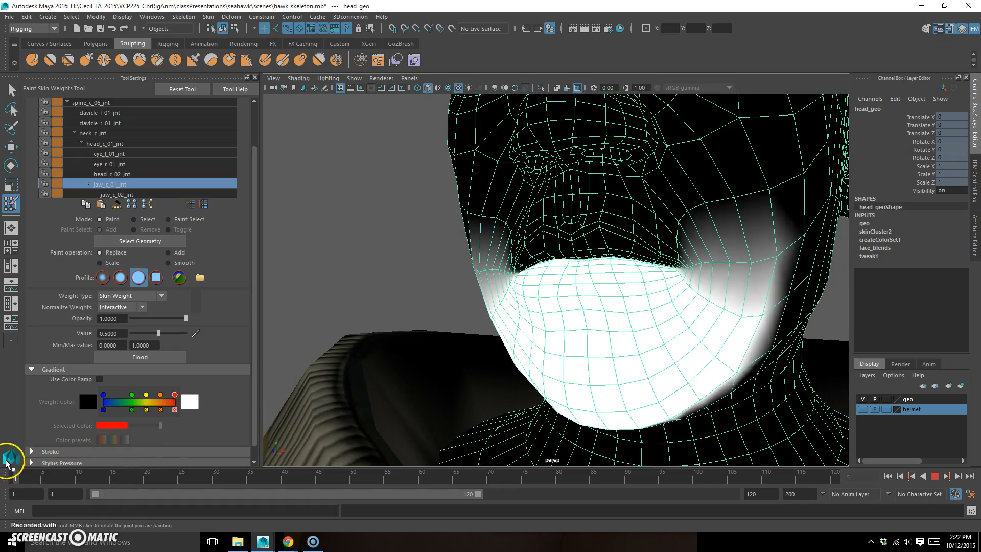
{"action": "left_click", "coordinate": [92, 475]}
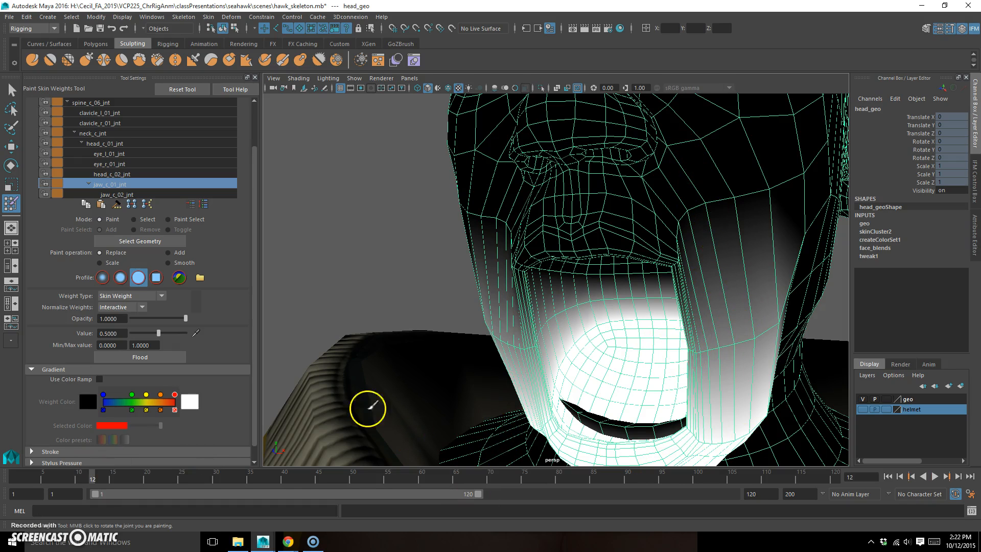
{"action": "mouse_move", "coordinate": [61, 474]}
{"action": "left_mouse_down"}
{"action": "mouse_move", "coordinate": [31, 474]}
{"action": "mouse_move", "coordinate": [57, 475]}
{"action": "left_mouse_up"}
{"action": "right_click_drag", "start_coordinate": [625, 326], "coordinate": [736, 302], "text": "alt"}
{"action": "middle_click_drag", "start_coordinate": [736, 302], "coordinate": [665, 322], "text": "alt"}
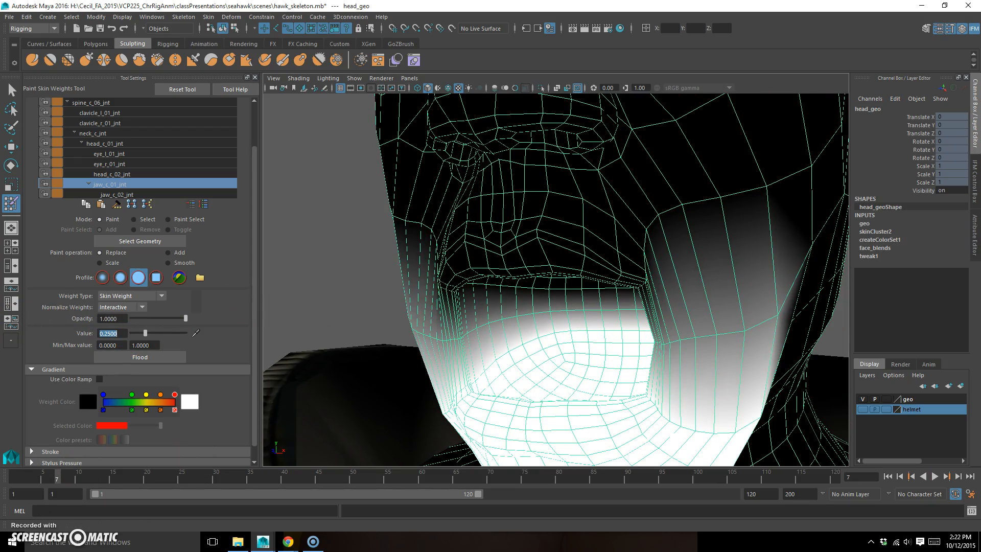
Paint 0.25 jaw weight onto the upper cheek vertices above both mouth corners
{"action": "right_click_drag", "start_coordinate": [639, 286], "coordinate": [672, 274], "text": "alt"}
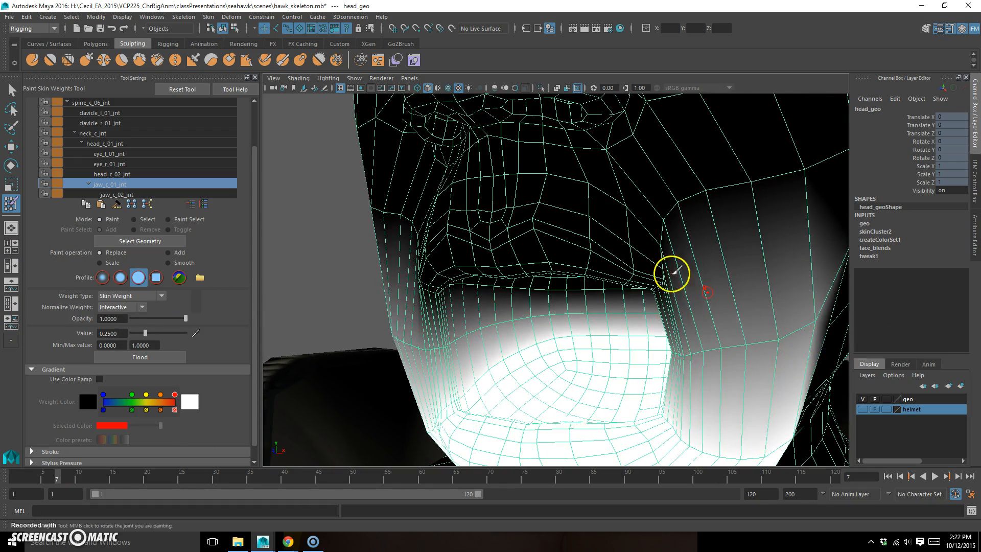
{"action": "middle_click_drag", "start_coordinate": [672, 274], "coordinate": [644, 280], "text": "alt"}
{"action": "left_click_drag", "start_coordinate": [724, 241], "coordinate": [717, 238], "text": "alt"}
{"action": "left_click_drag", "start_coordinate": [729, 176], "coordinate": [700, 177], "text": "alt"}
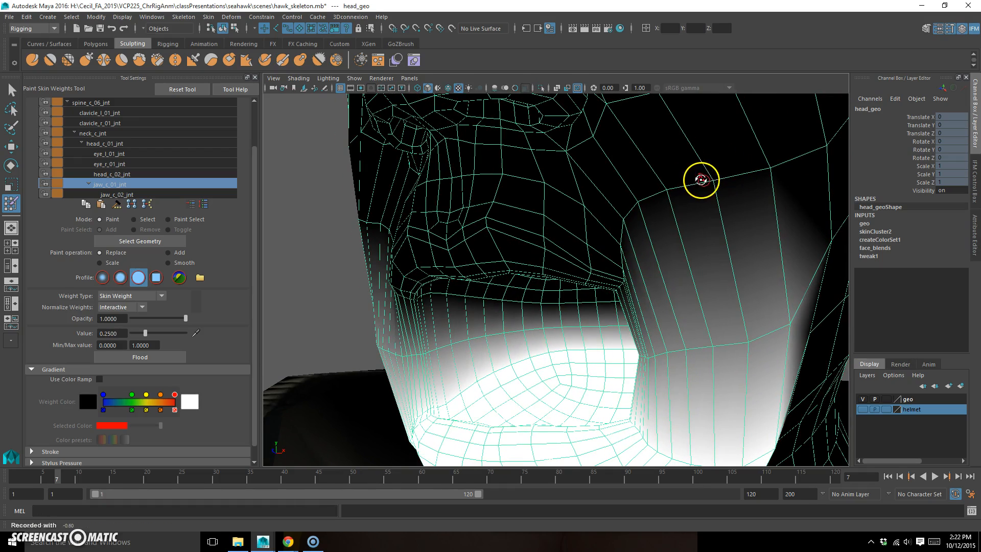
{"action": "mouse_move", "coordinate": [659, 251]}
{"action": "left_mouse_down", "text": "alt"}
{"action": "mouse_move", "coordinate": [707, 226]}
{"action": "mouse_move", "coordinate": [675, 264]}
{"action": "mouse_move", "coordinate": [633, 204]}
{"action": "mouse_move", "coordinate": [655, 168]}
{"action": "mouse_move", "coordinate": [728, 154]}
{"action": "mouse_move", "coordinate": [721, 252]}
{"action": "mouse_move", "coordinate": [779, 243]}
{"action": "mouse_move", "coordinate": [692, 328]}
{"action": "mouse_move", "coordinate": [622, 324]}
{"action": "mouse_move", "coordinate": [573, 339]}
{"action": "mouse_move", "coordinate": [584, 376]}
{"action": "mouse_move", "coordinate": [637, 313]}
{"action": "mouse_move", "coordinate": [470, 313]}
{"action": "mouse_move", "coordinate": [439, 302]}
{"action": "mouse_move", "coordinate": [440, 328]}
{"action": "mouse_move", "coordinate": [520, 334]}
{"action": "mouse_move", "coordinate": [402, 298]}
{"action": "mouse_move", "coordinate": [510, 321]}
{"action": "mouse_move", "coordinate": [503, 310]}
{"action": "left_mouse_up", "text": "alt"}
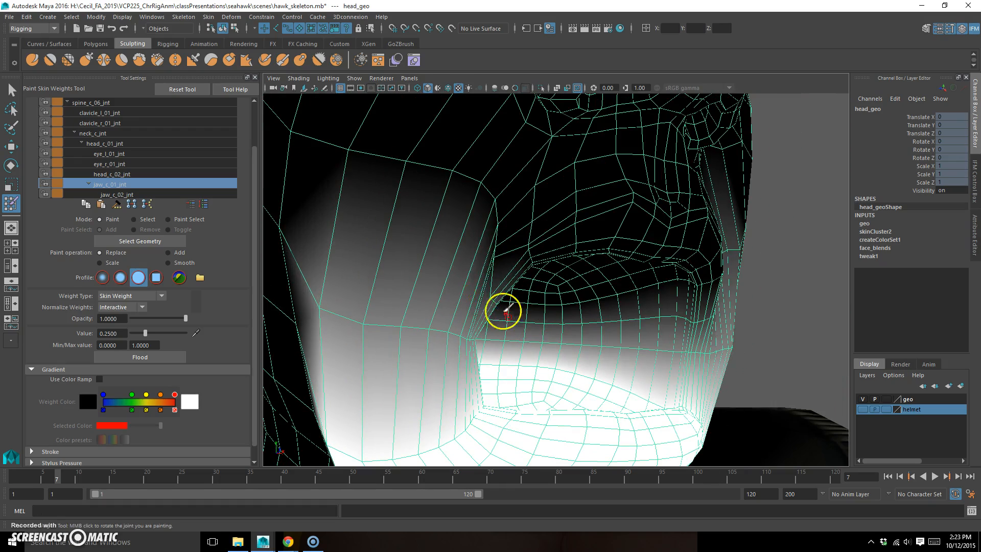
{"action": "mouse_move", "coordinate": [489, 250]}
{"action": "left_mouse_down"}
{"action": "mouse_move", "coordinate": [497, 199]}
{"action": "mouse_move", "coordinate": [468, 166]}
{"action": "mouse_move", "coordinate": [398, 157]}
{"action": "left_mouse_up"}
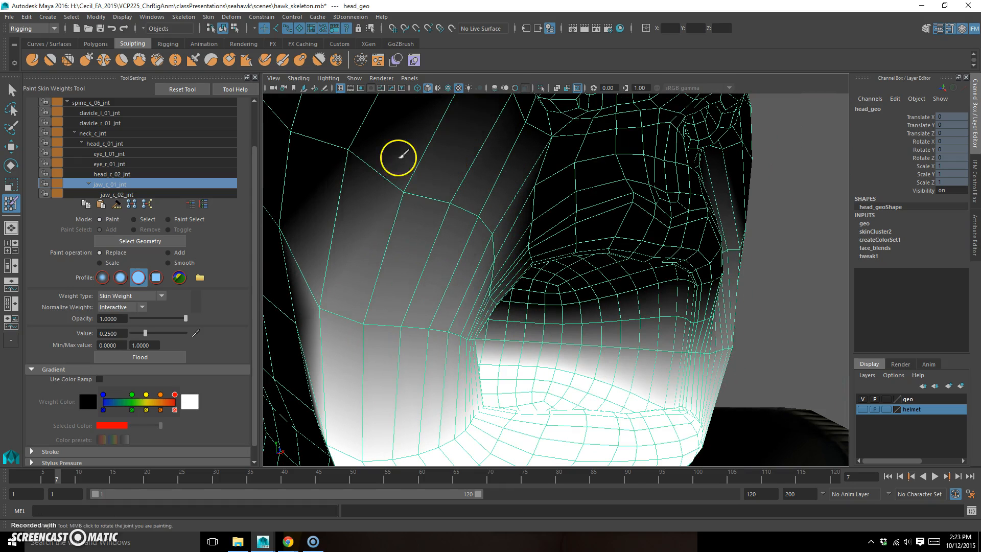
Set the skin weight paint value to 0.125
{"action": "left_click_drag", "start_coordinate": [613, 333], "coordinate": [572, 327], "text": "alt"}
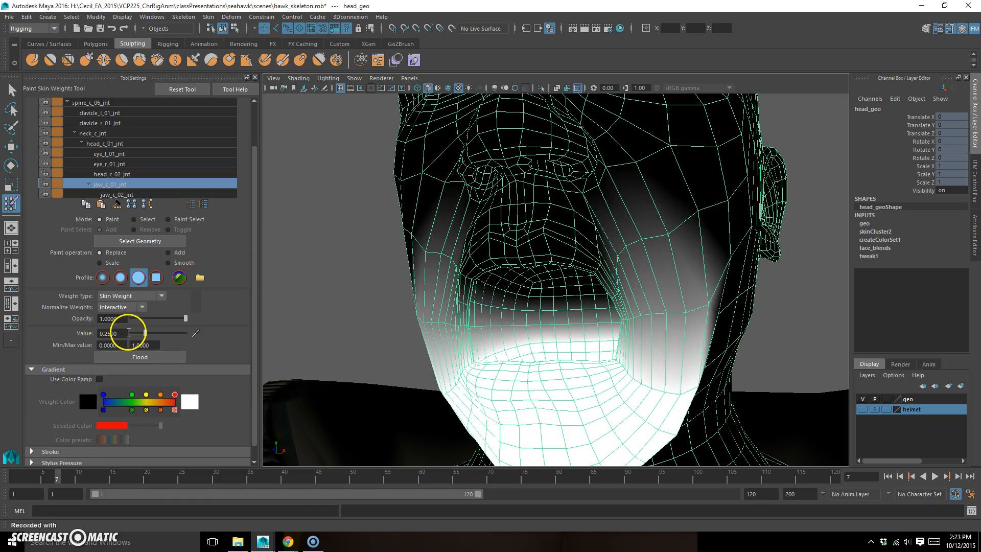
{"action": "type", "text": "0.125"}
{"action": "key", "text": "Return"}
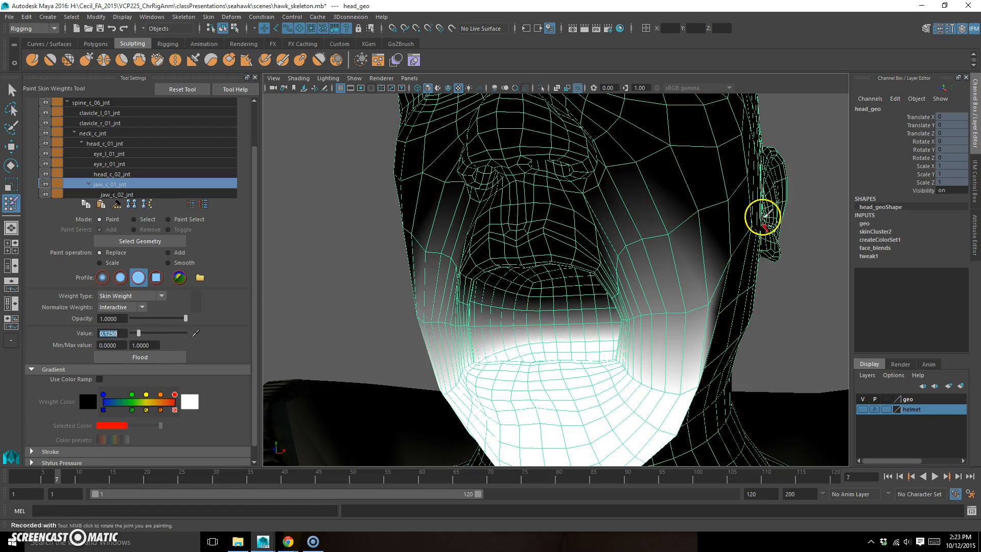
{"action": "mouse_move", "coordinate": [547, 285]}
{"action": "left_mouse_down", "text": "alt"}
{"action": "mouse_move", "coordinate": [613, 212]}
{"action": "mouse_move", "coordinate": [618, 254]}
{"action": "mouse_move", "coordinate": [637, 235]}
{"action": "mouse_move", "coordinate": [589, 237]}
{"action": "mouse_move", "coordinate": [728, 232]}
{"action": "mouse_move", "coordinate": [650, 319]}
{"action": "mouse_move", "coordinate": [664, 286]}
{"action": "left_mouse_up", "text": "alt"}
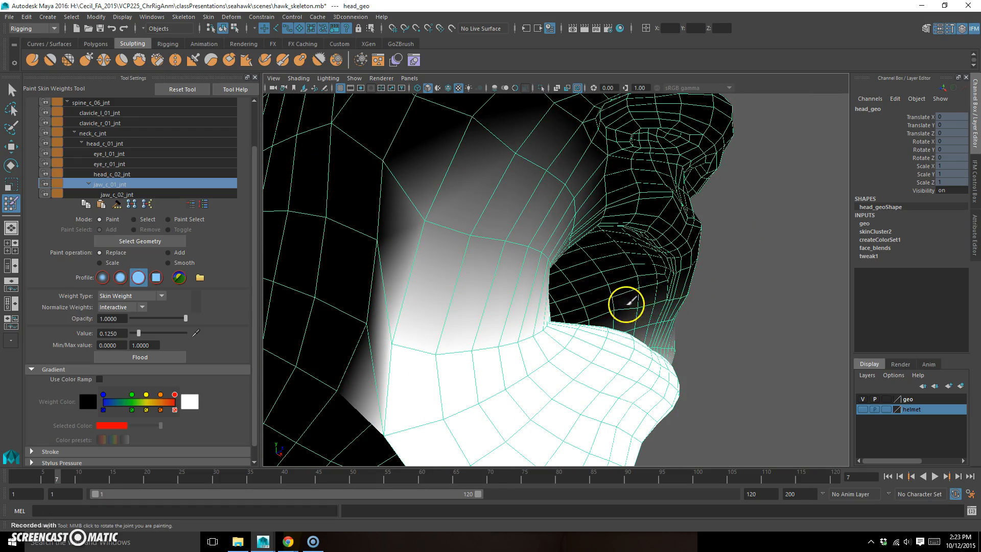
Examine the jaw weight falloff on both cheeks and inside the open mouth from the front and both sides
{"action": "key", "text": "["}
{"action": "key", "text": "]"}
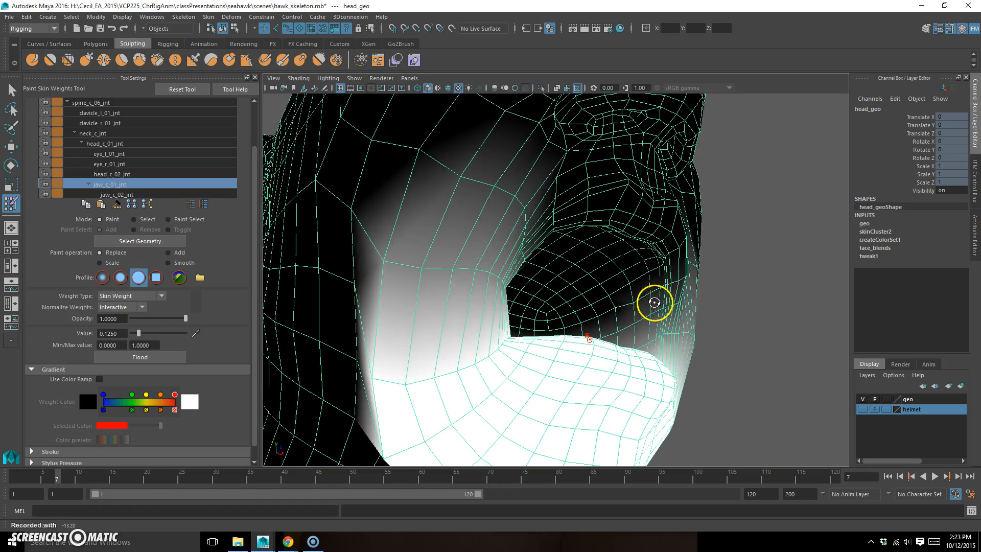
{"action": "key", "text": "["}
{"action": "key", "text": "["}
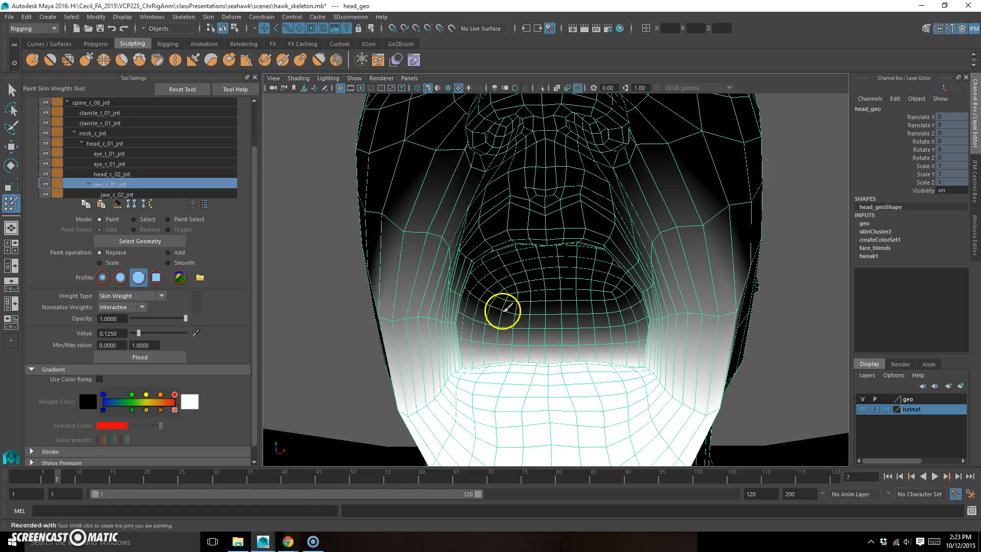
{"action": "key", "text": "]"}
{"action": "key", "text": "]"}
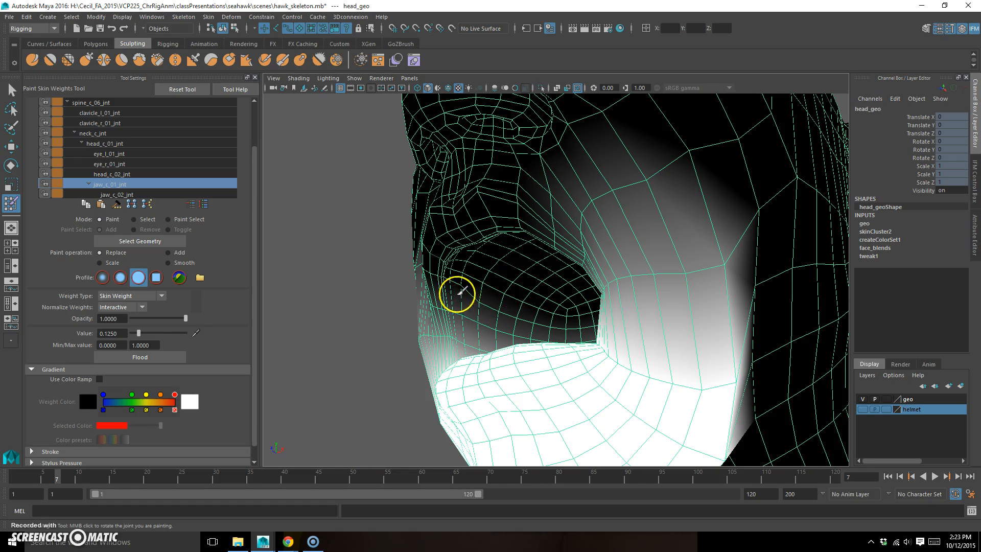
{"action": "key", "text": "["}
{"action": "key", "text": "["}
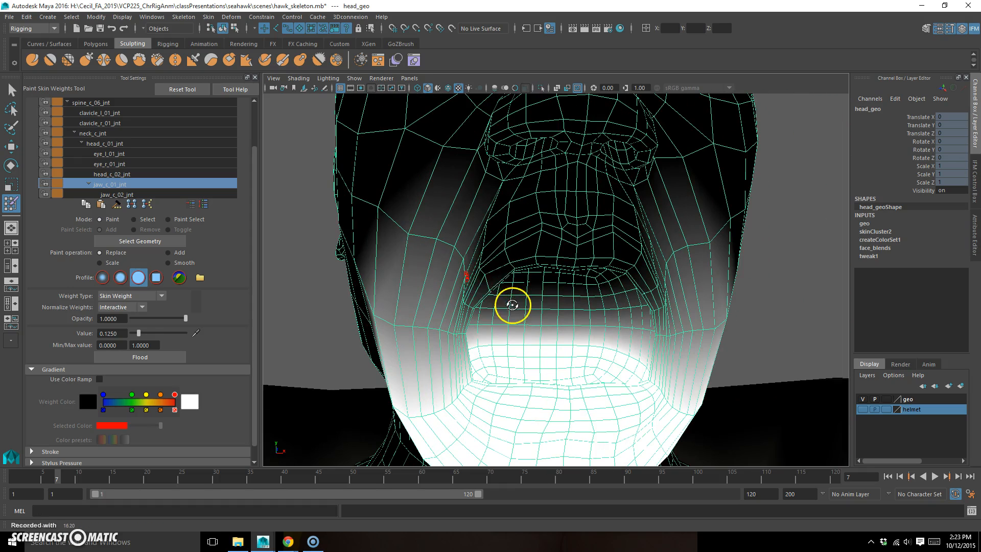